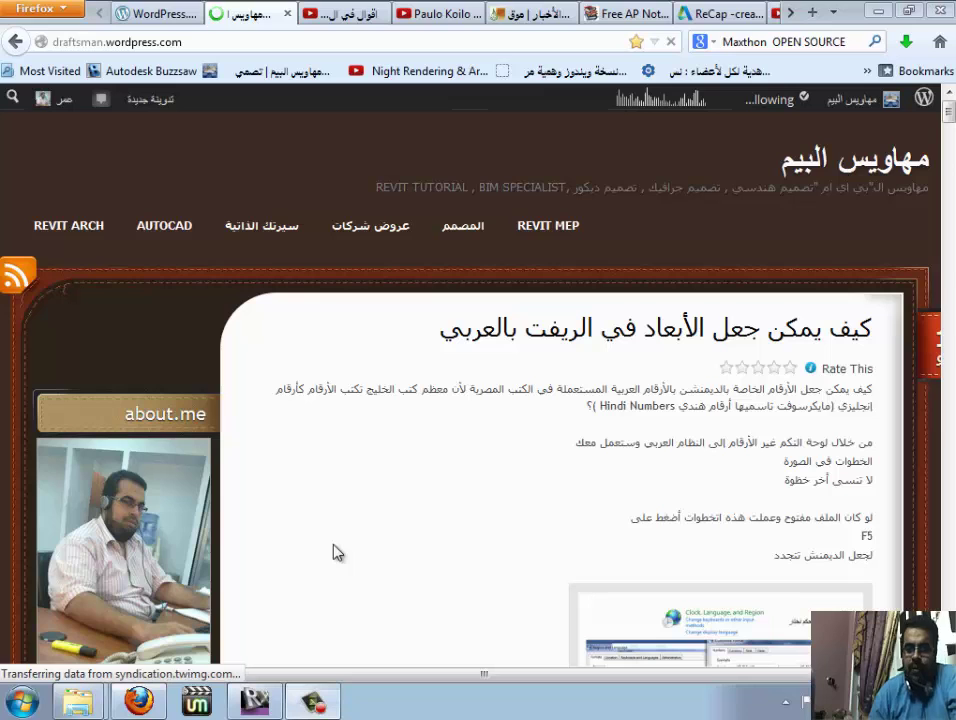
# Step: Switch from Firefox to Revit's rme_advanced_sample_project Level 2 floor plan
pyautogui.click(272, 706)
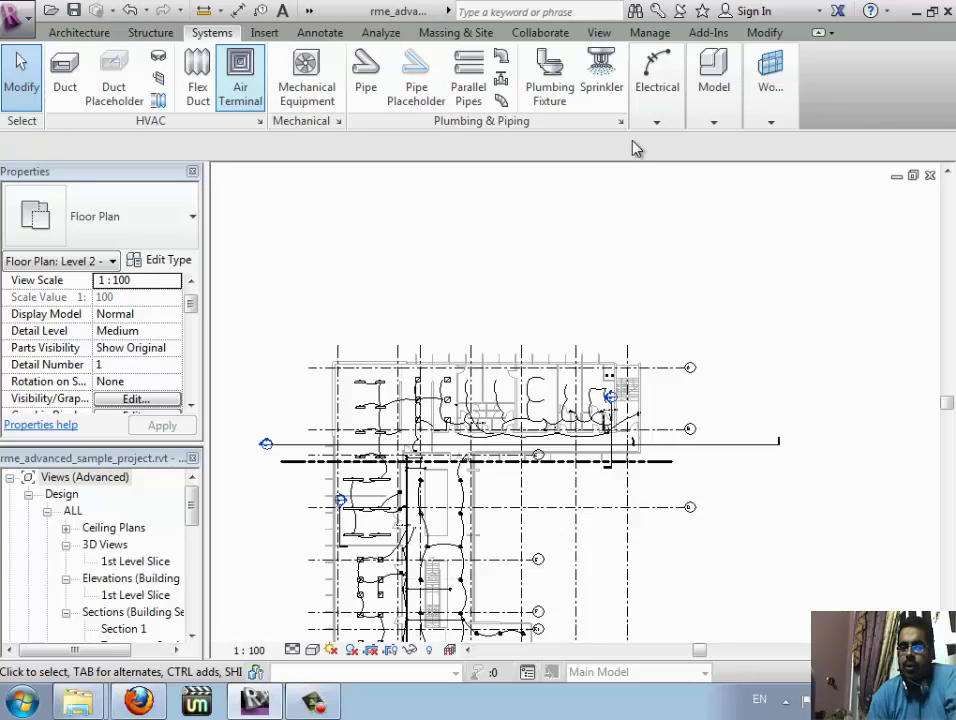
pyautogui.moveTo(564, 165)
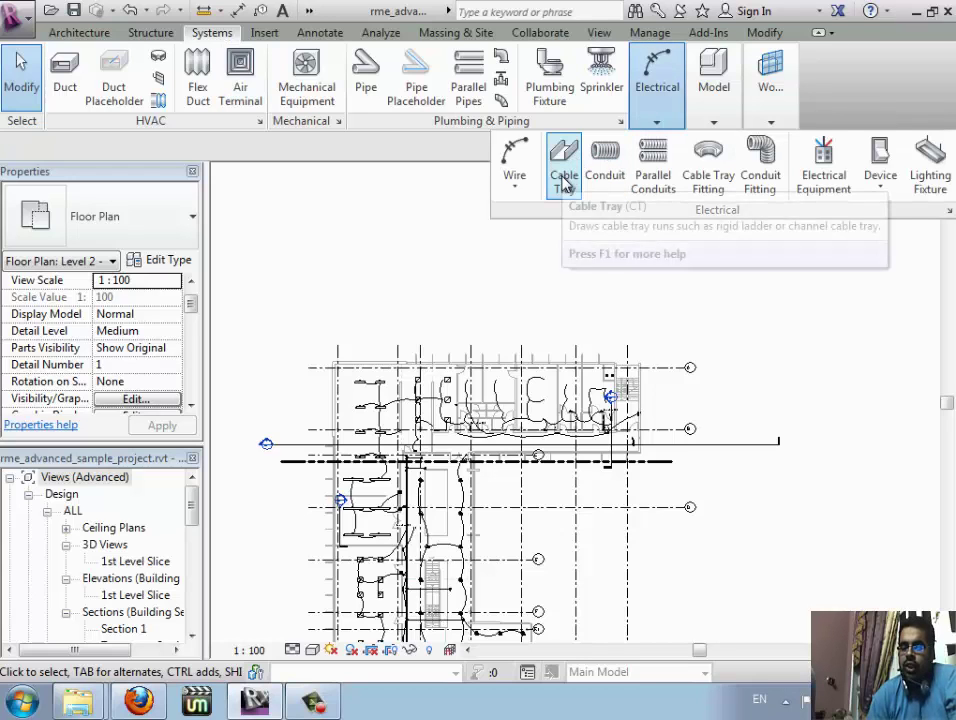
# Step: Start placing a Ladder Cable Tray at 300 × 100 mm, offset 2743.2 mm, and pan the plan
pyautogui.click(565, 183)
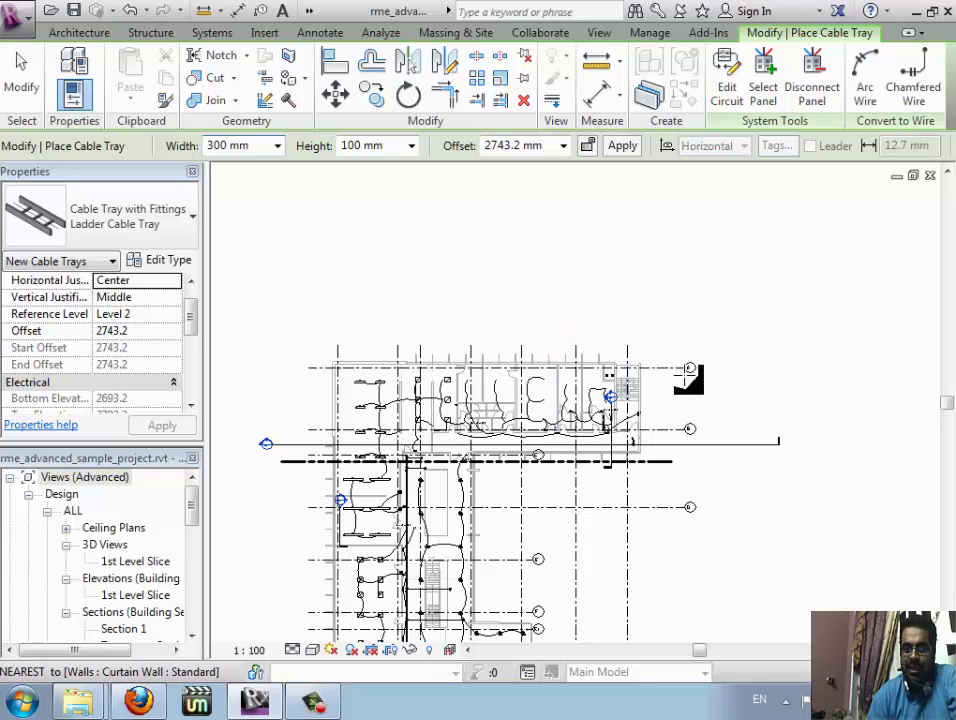
pyautogui.moveTo(597, 360); pyautogui.dragTo(347, 227, button='middle')
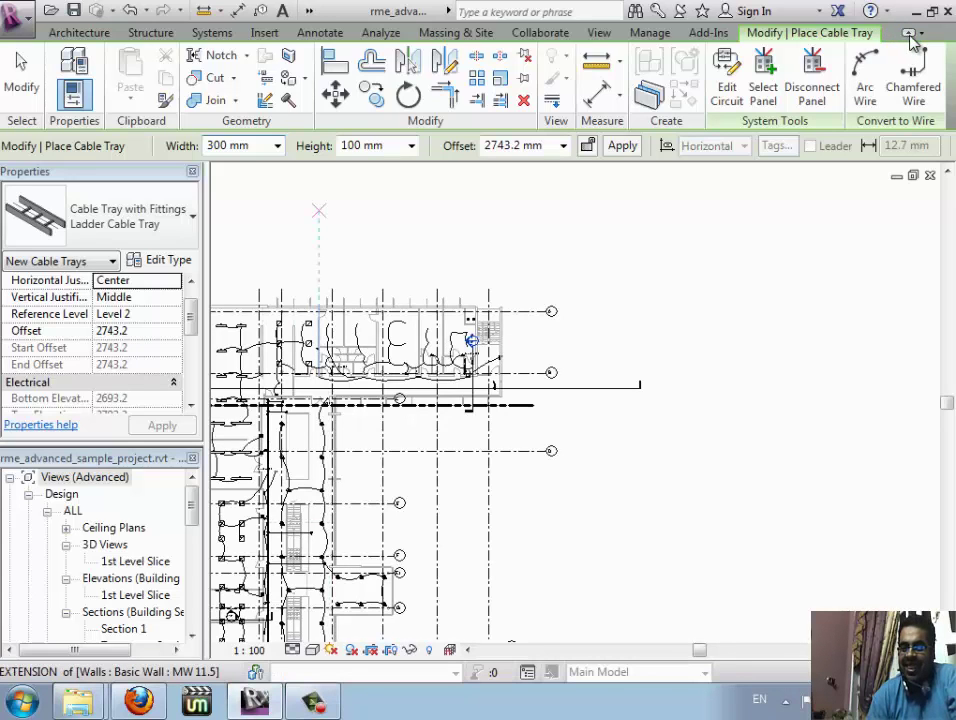
pyautogui.click(910, 33)
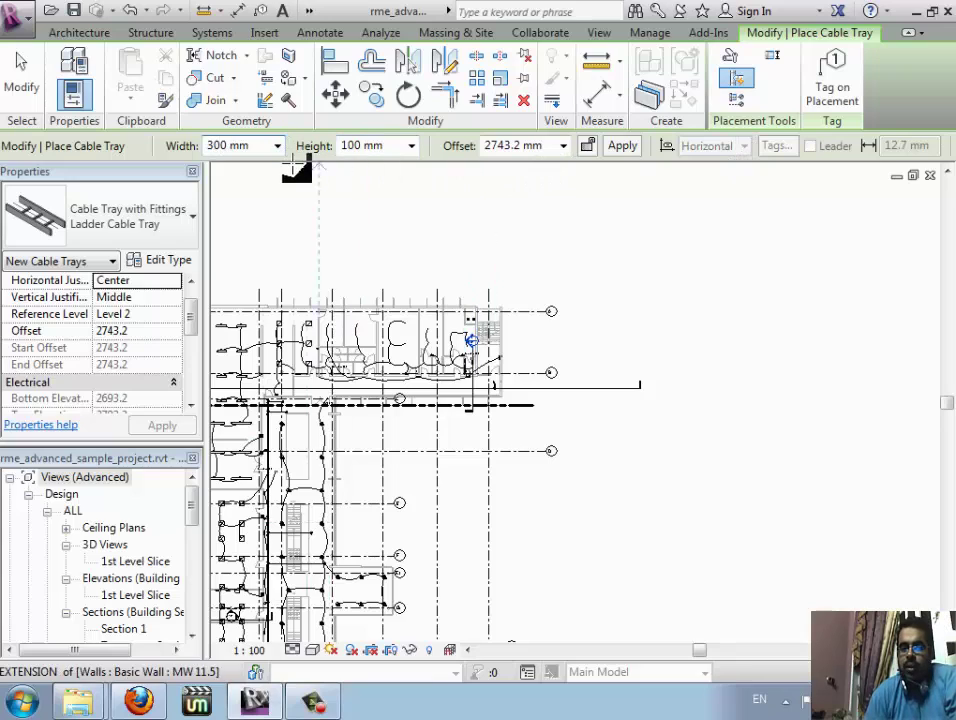
# Step: Set the new cable tray's height to 200 mm
pyautogui.click(347, 147)
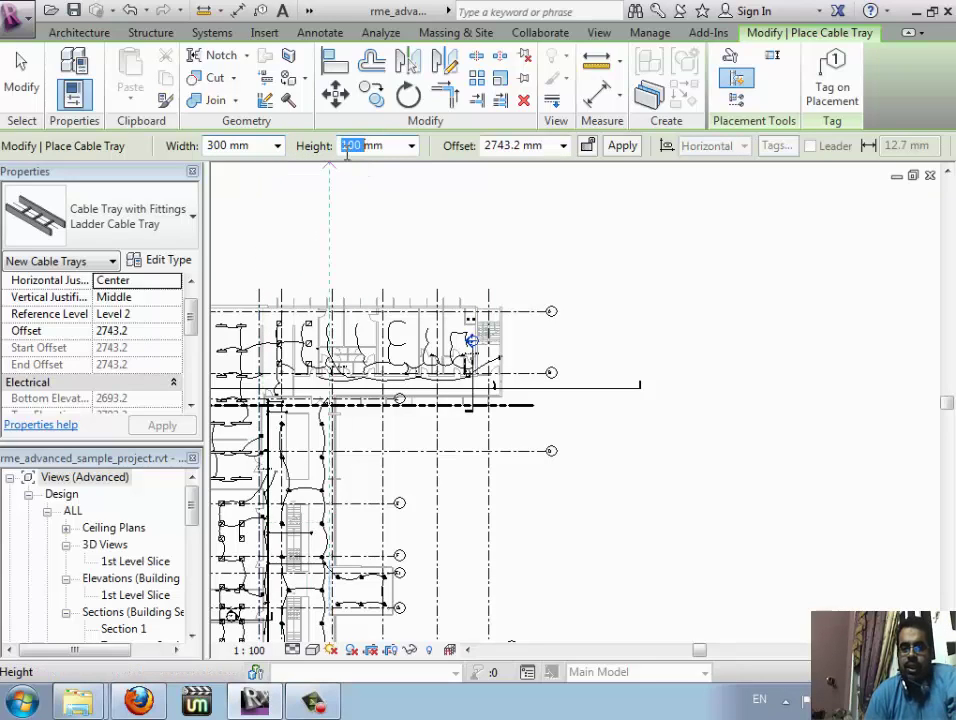
pyautogui.write('3')
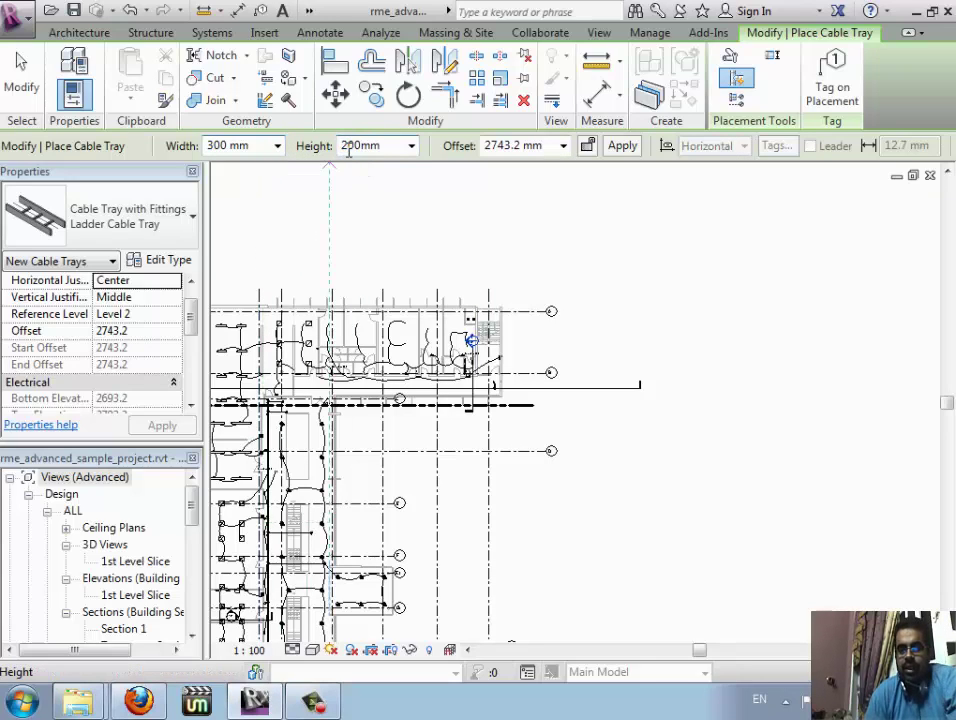
pyautogui.press('Return')
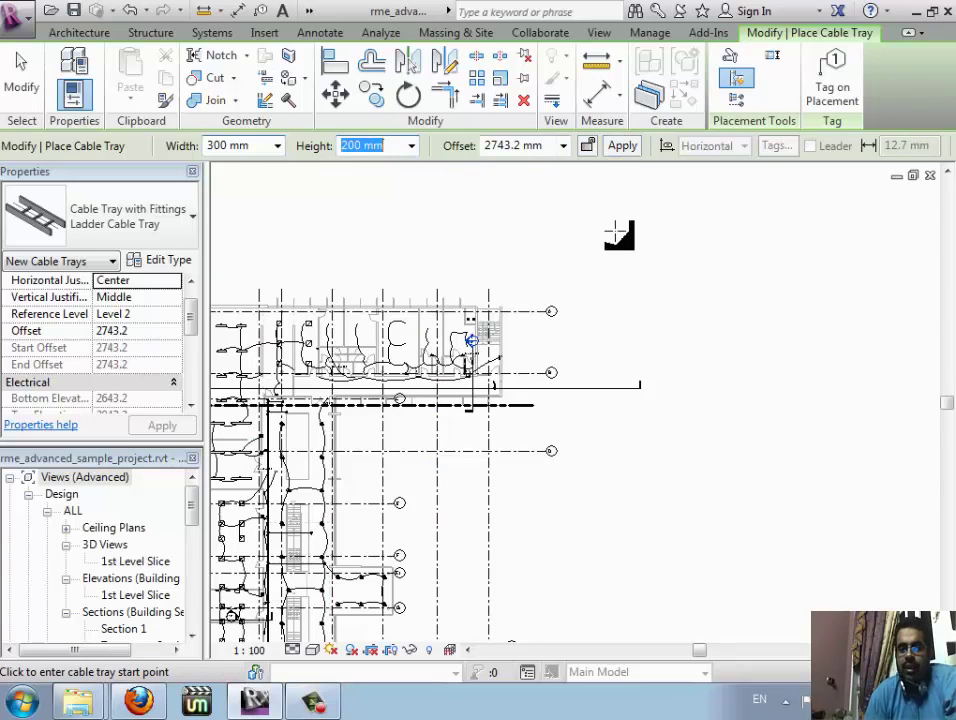
# Step: Draw the L-shaped tray run downward, then right along the wall, and finish placing
pyautogui.click(601, 291)
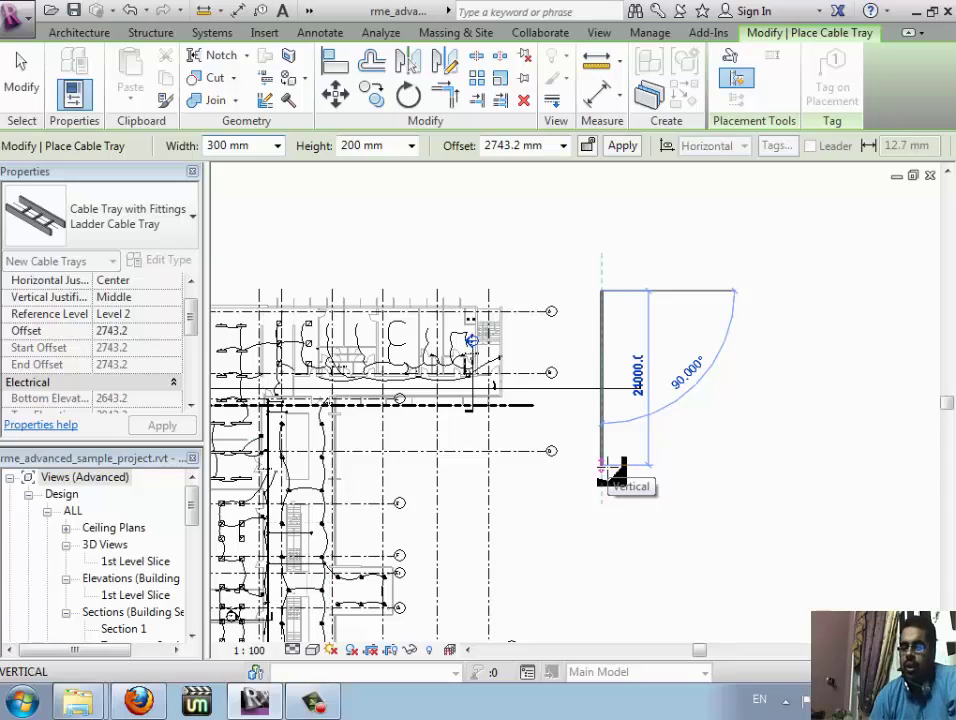
pyautogui.click(603, 466)
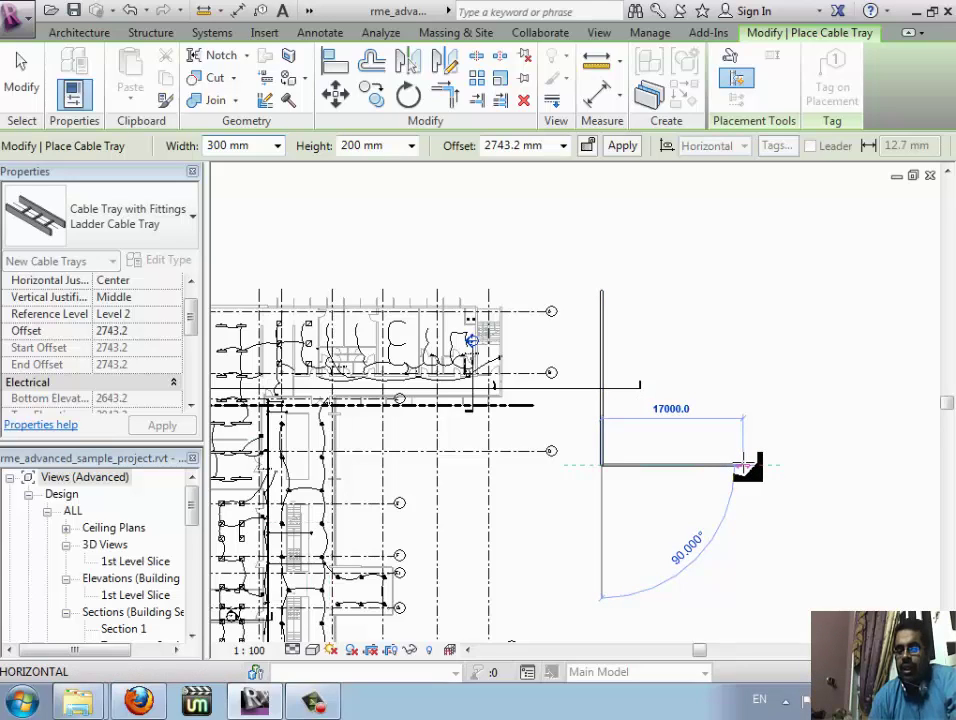
pyautogui.click(742, 465)
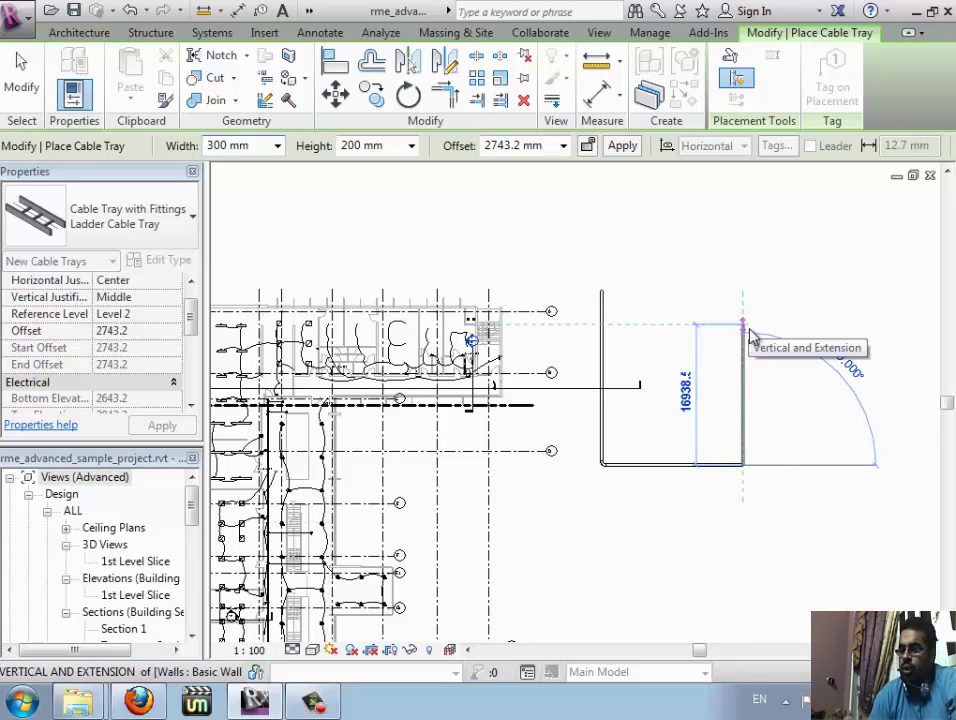
pyautogui.press('Escape')
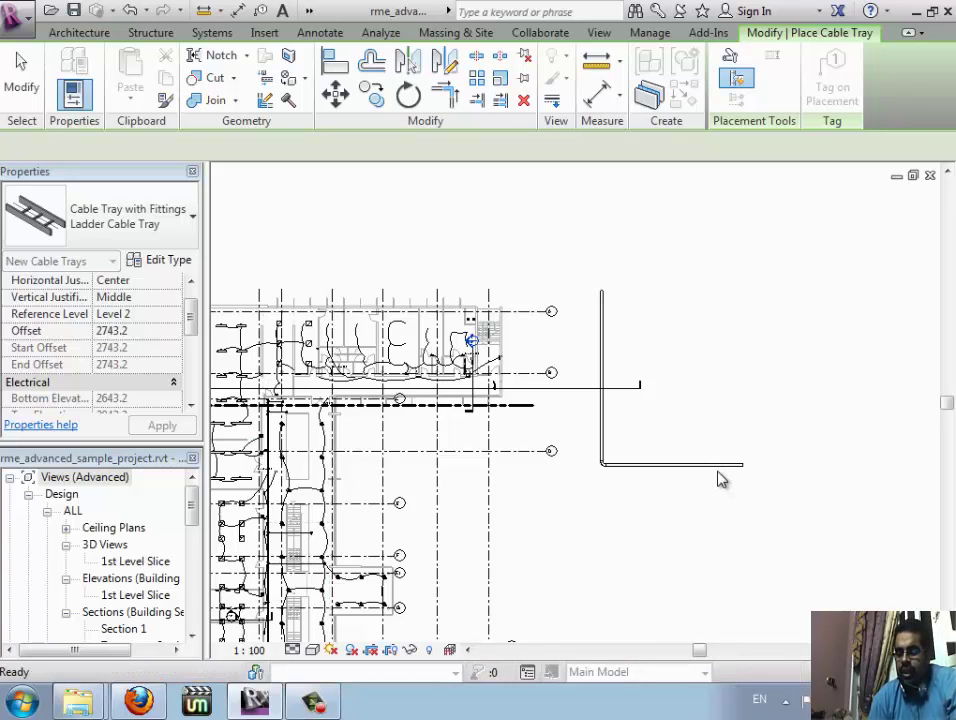
pyautogui.press('Escape')
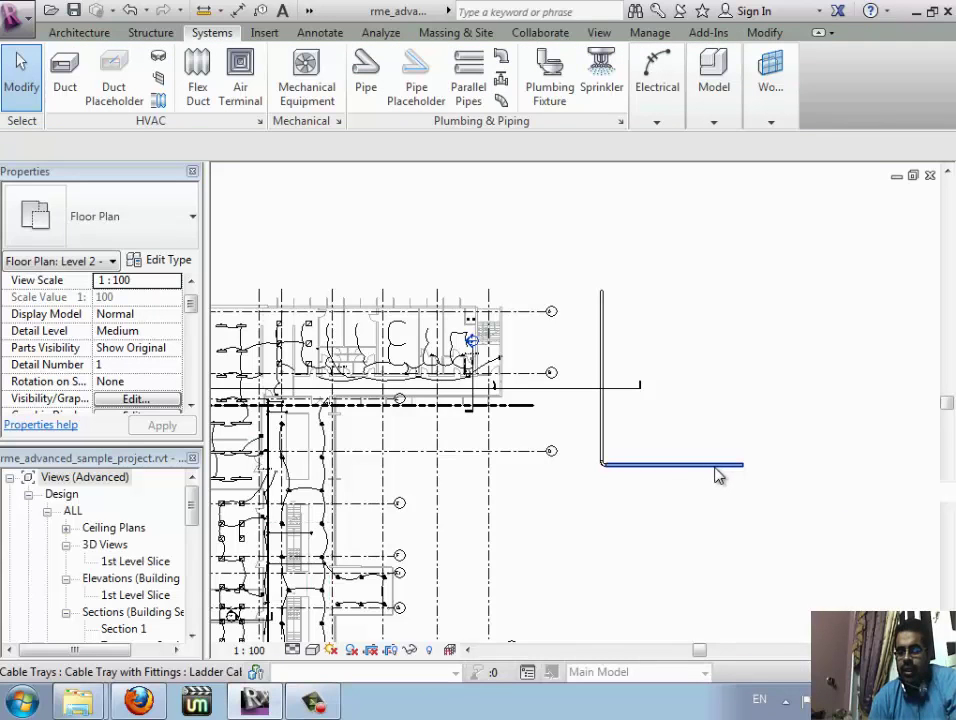
pyautogui.click(715, 465)
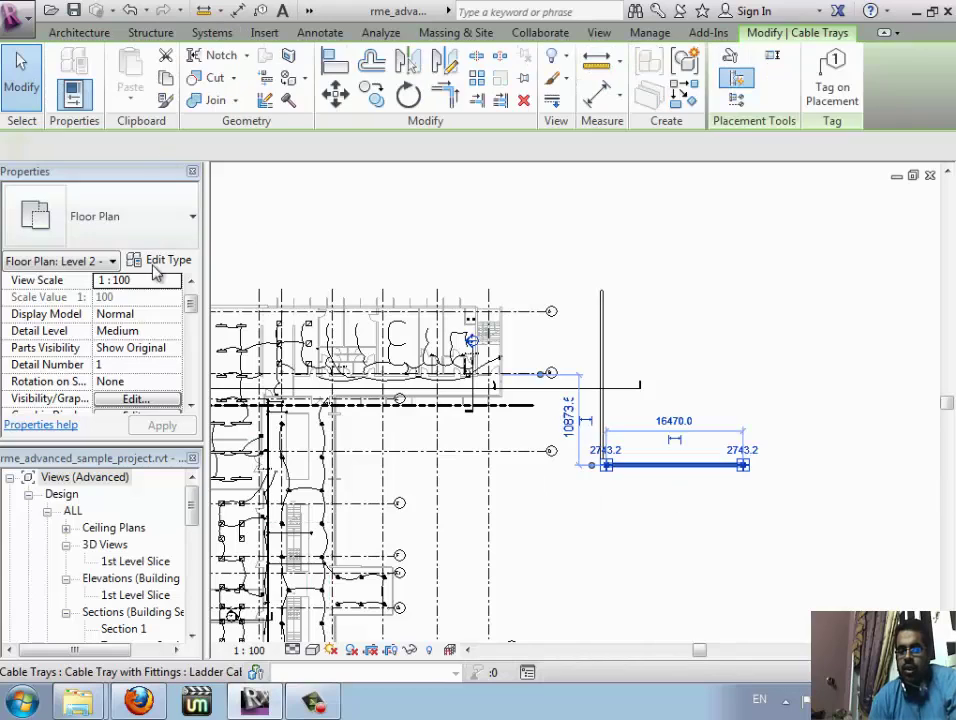
pyautogui.click(168, 260)
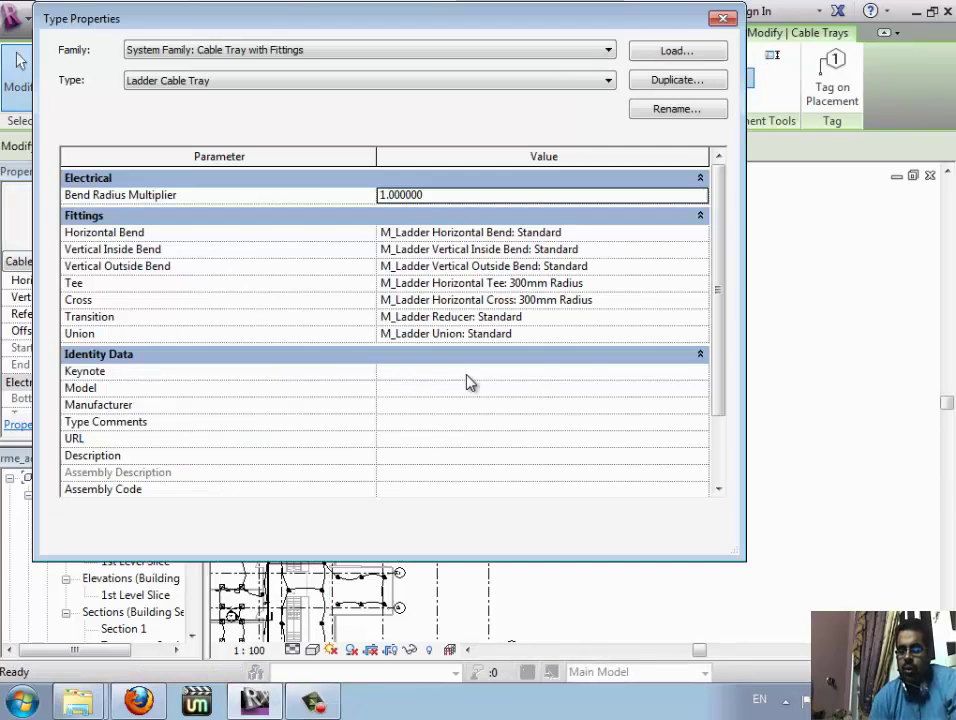
pyautogui.click(701, 234)
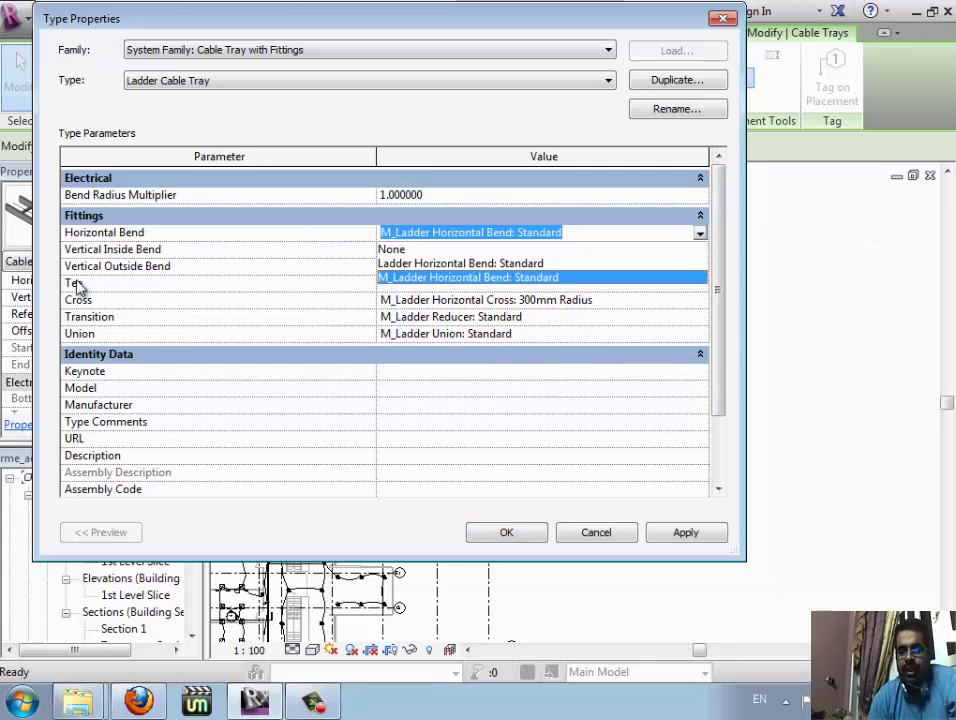
pyautogui.click(428, 251)
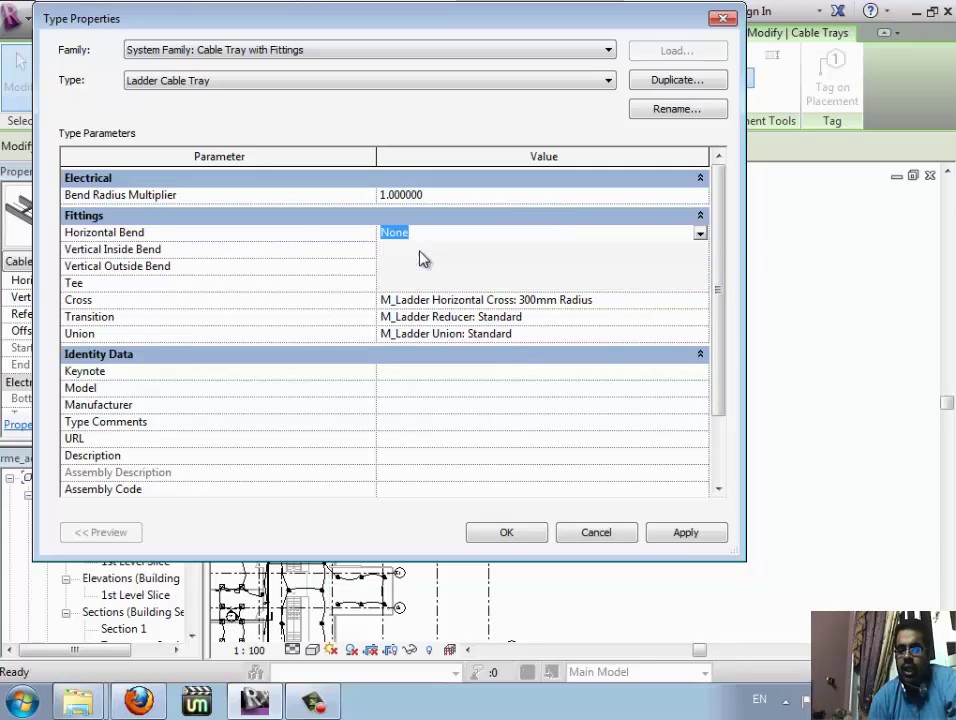
pyautogui.click(700, 236)
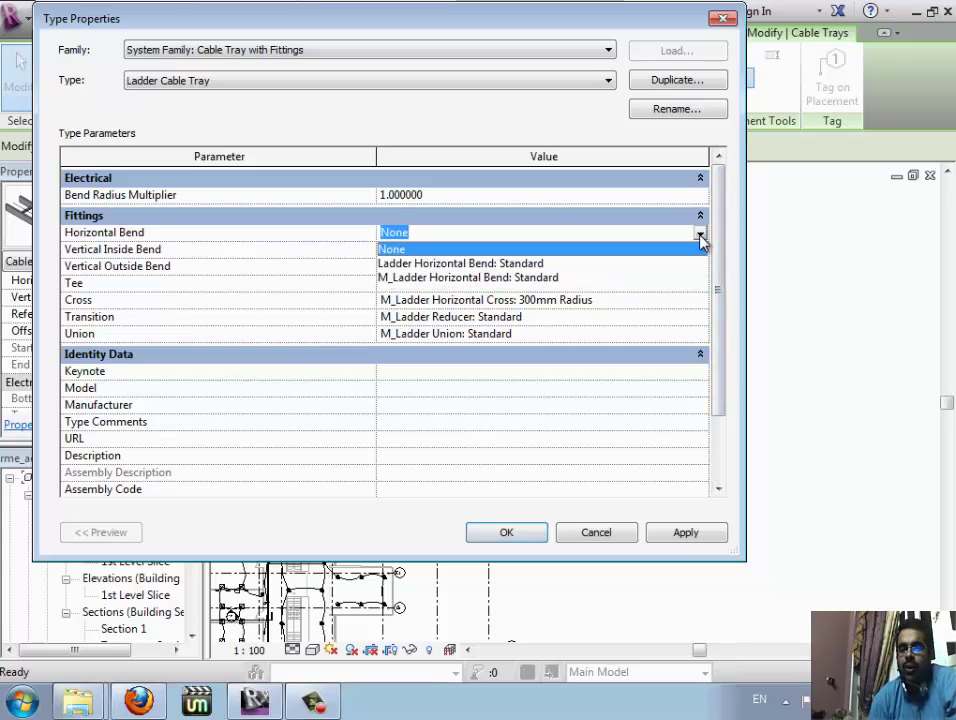
pyautogui.click(507, 279)
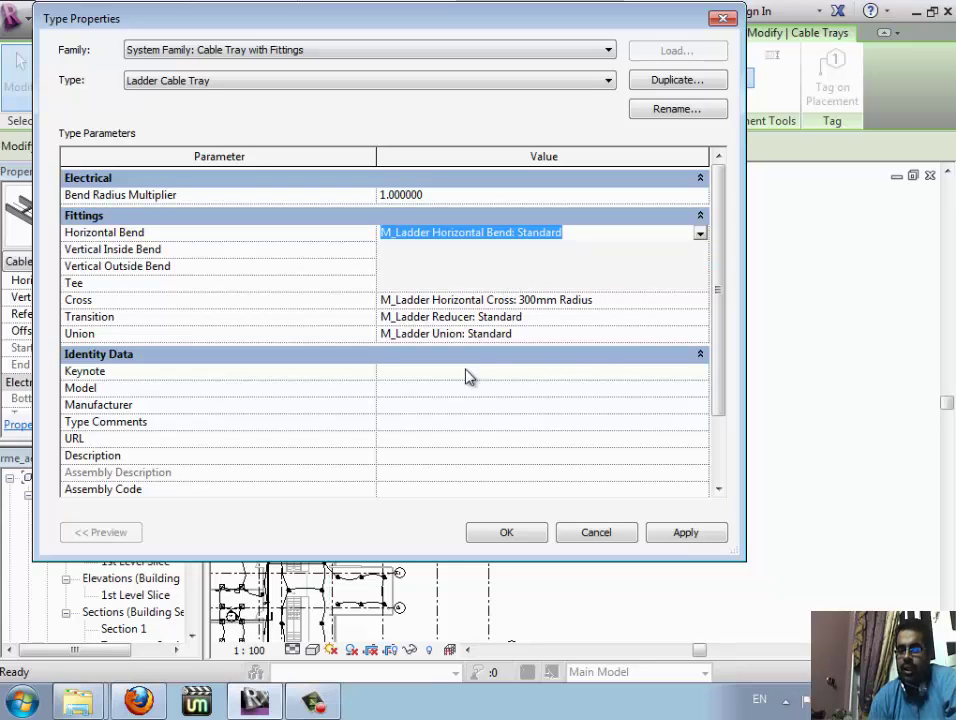
pyautogui.click(695, 252)
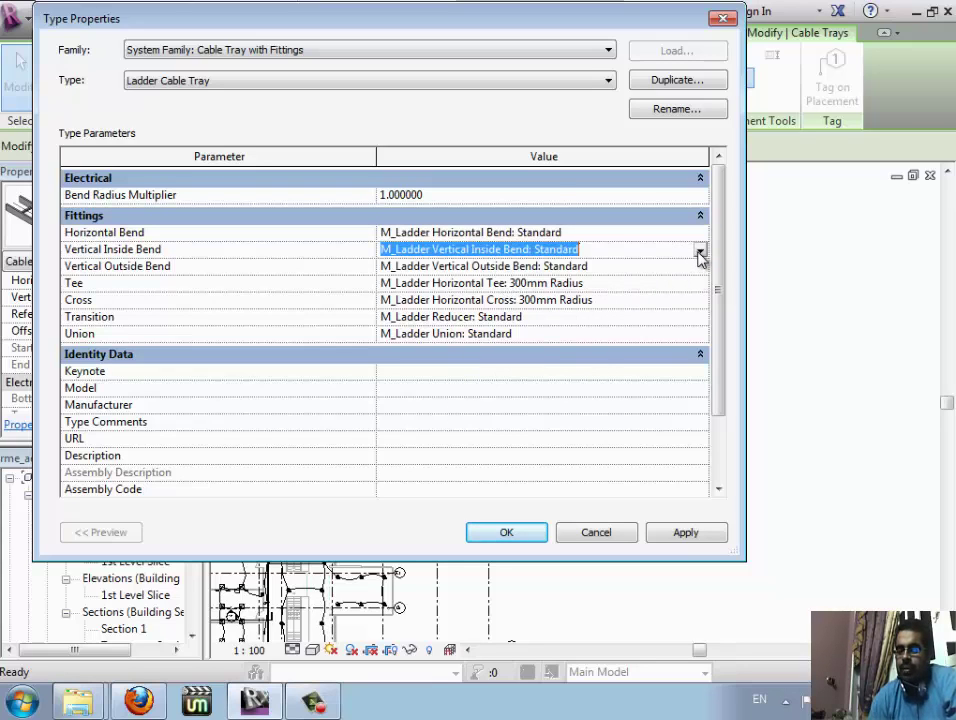
pyautogui.click(700, 252)
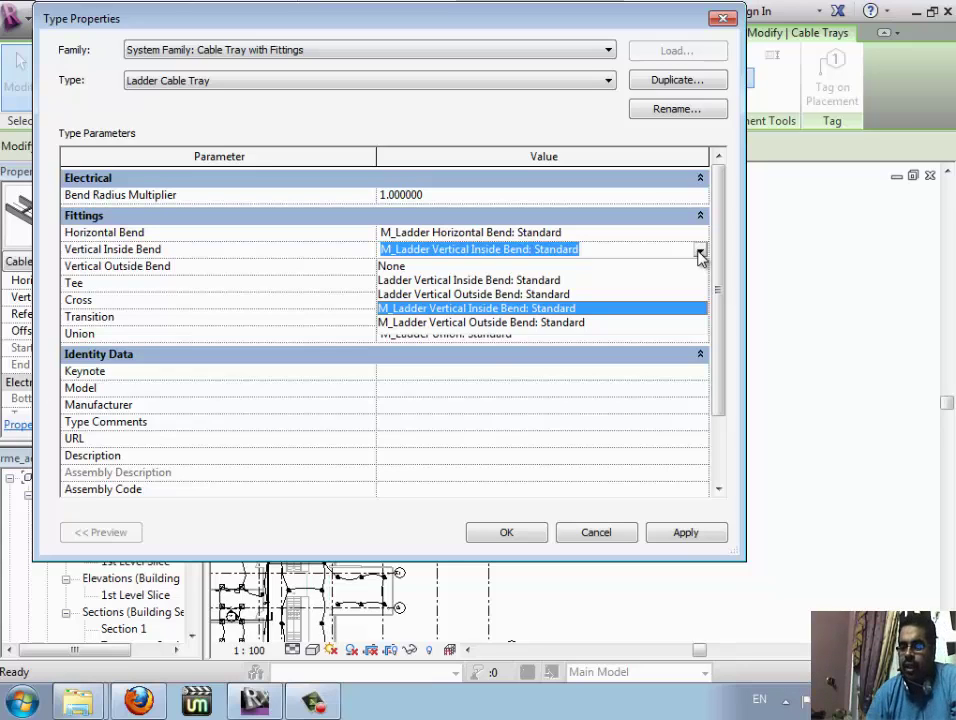
pyautogui.click(700, 255)
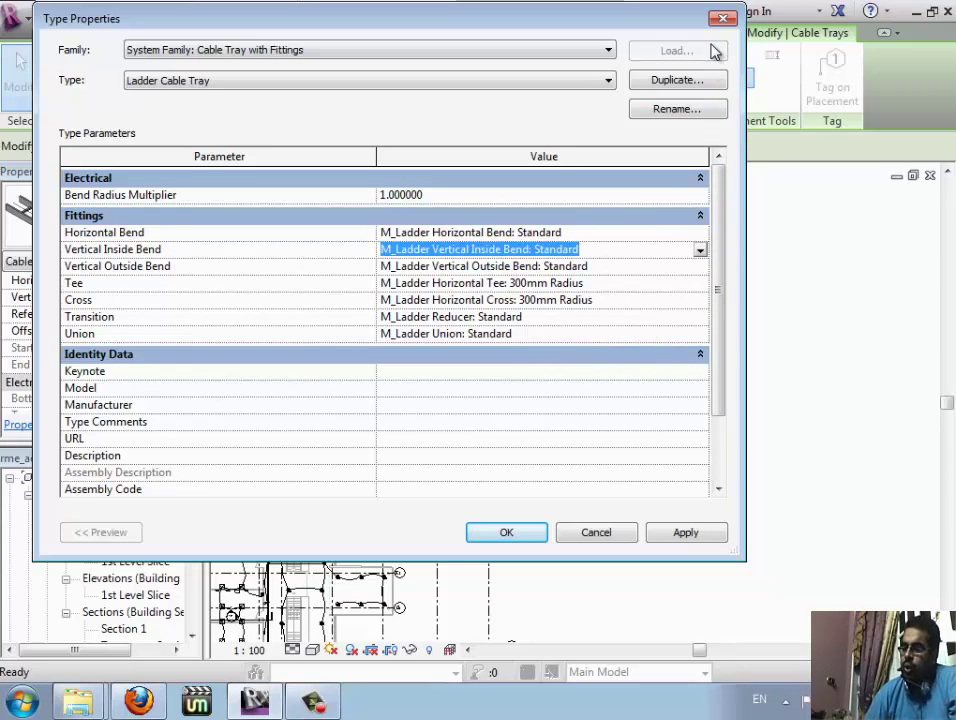
pyautogui.press('Escape')
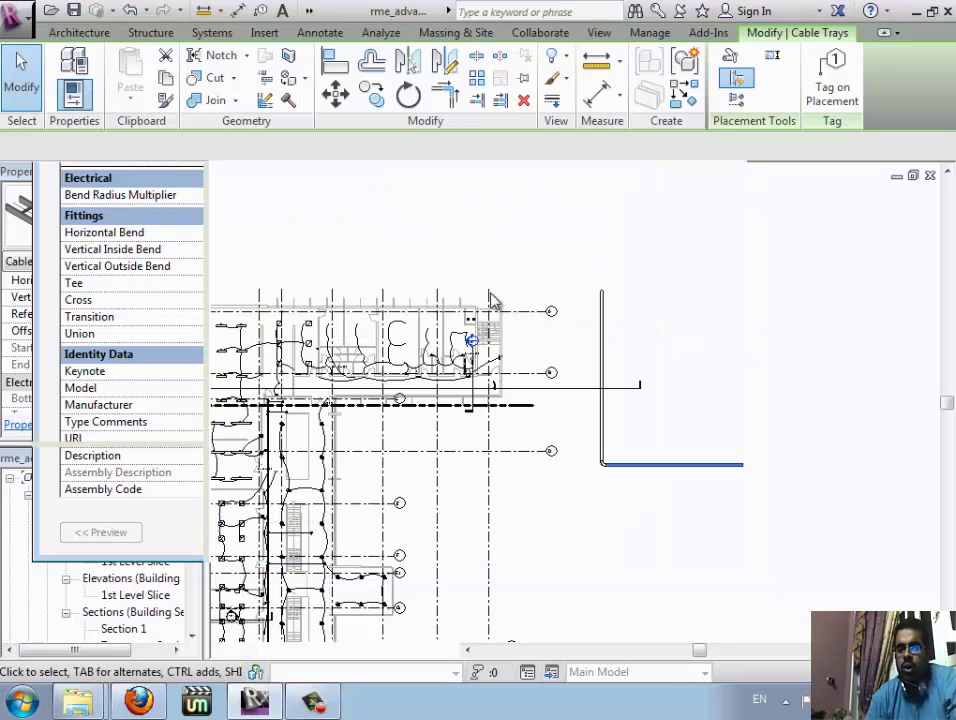
pyautogui.press('Escape')
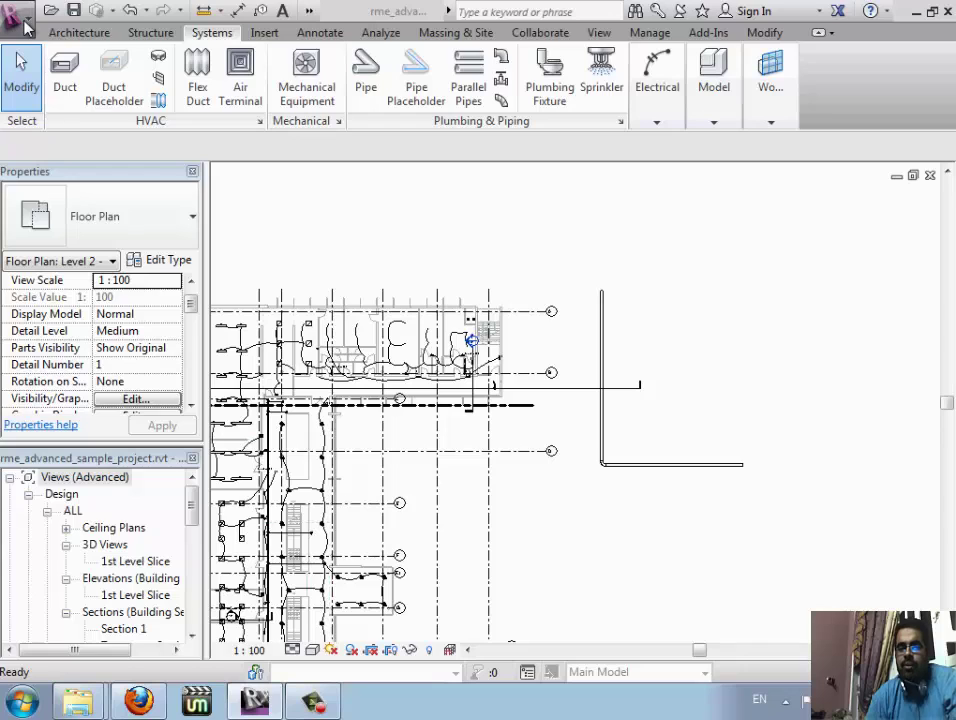
pyautogui.click(26, 25)
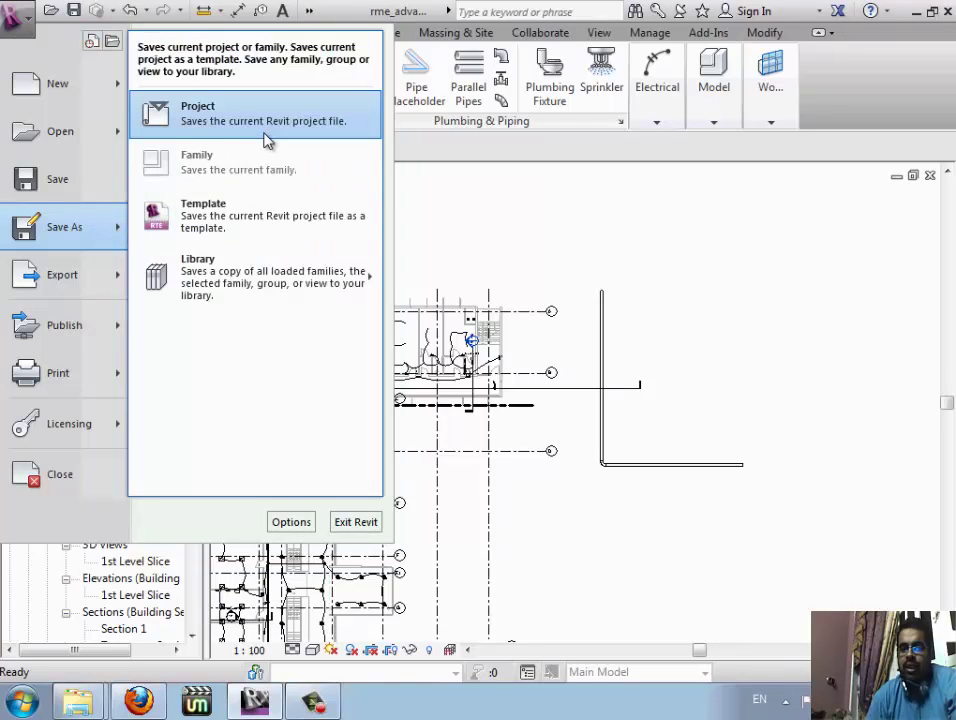
pyautogui.moveTo(64, 227)
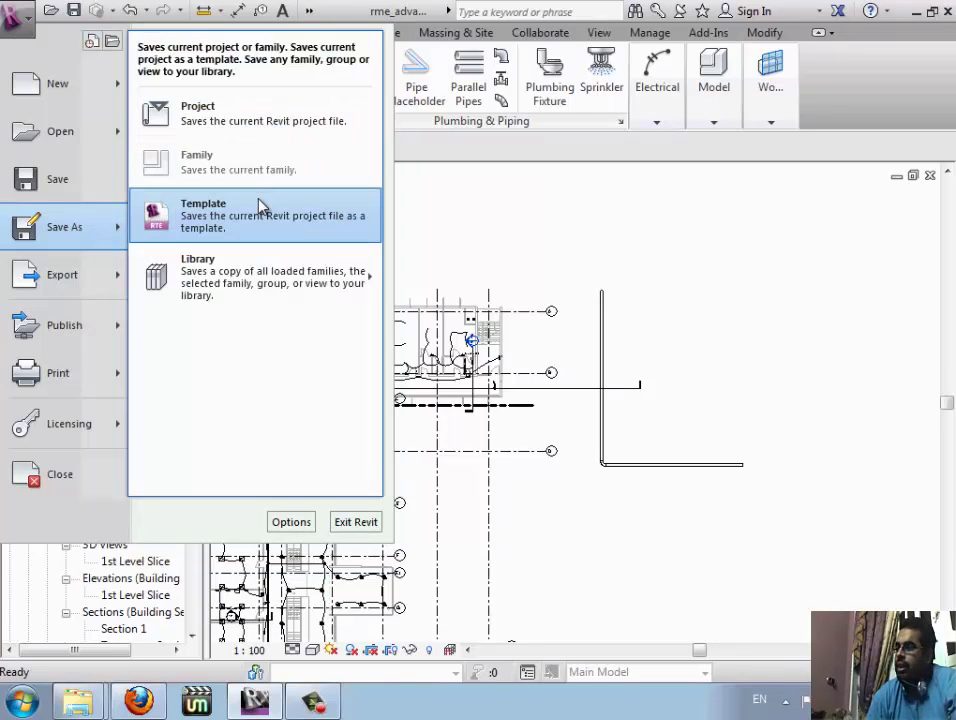
pyautogui.click(700, 285)
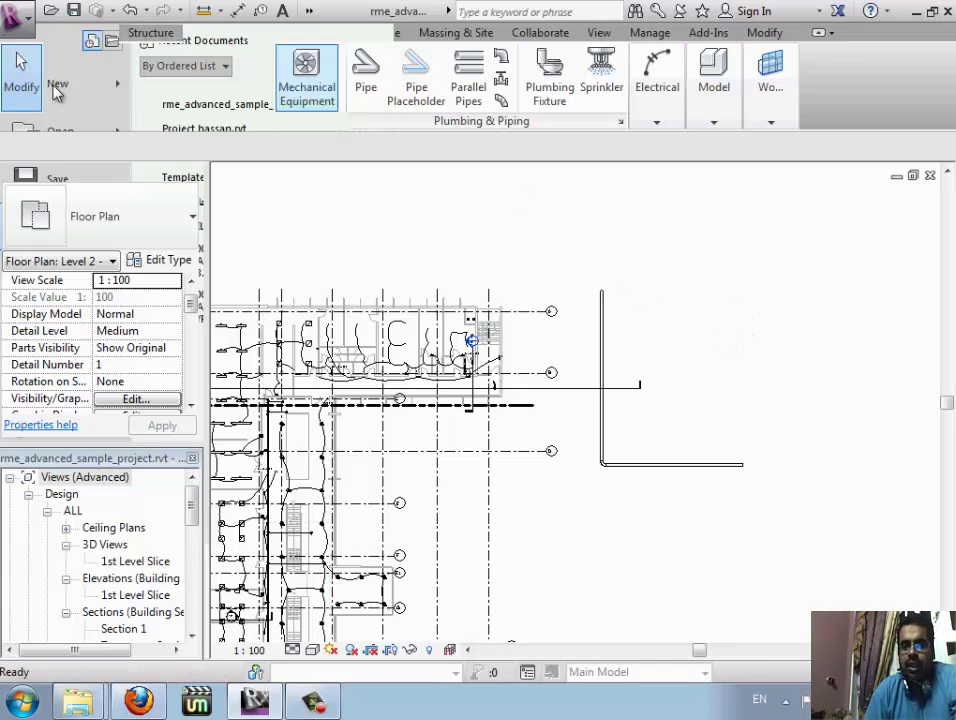
# Step: Draw a ladder tray branch down from the horizontal run, joined by a tee fitting
pyautogui.click(660, 88)
pyautogui.click(567, 170)
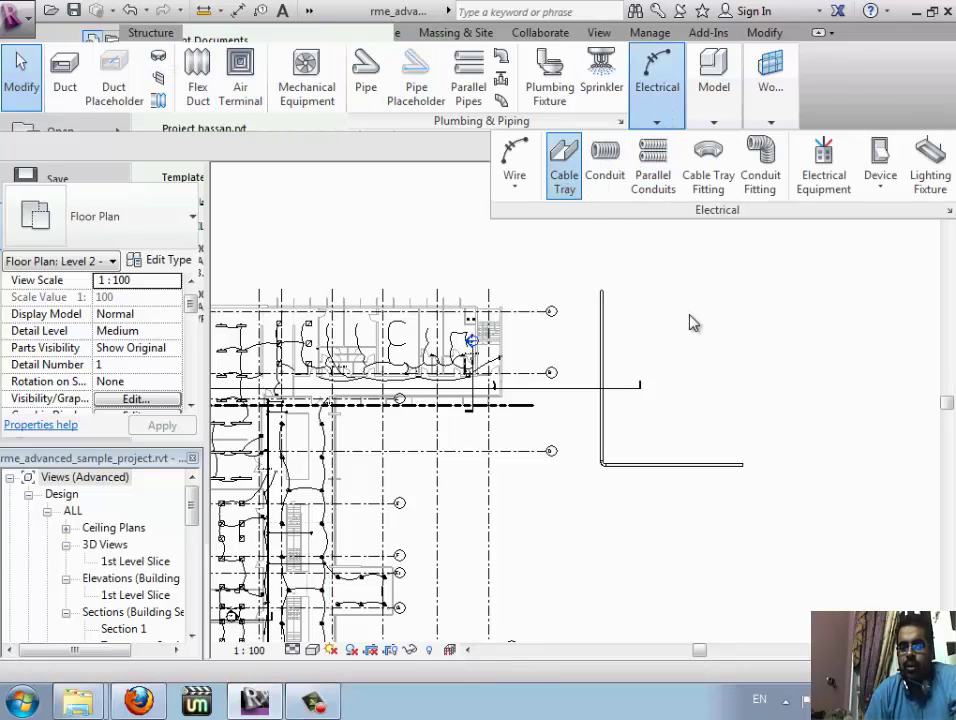
pyautogui.scroll(5, 700, 440)
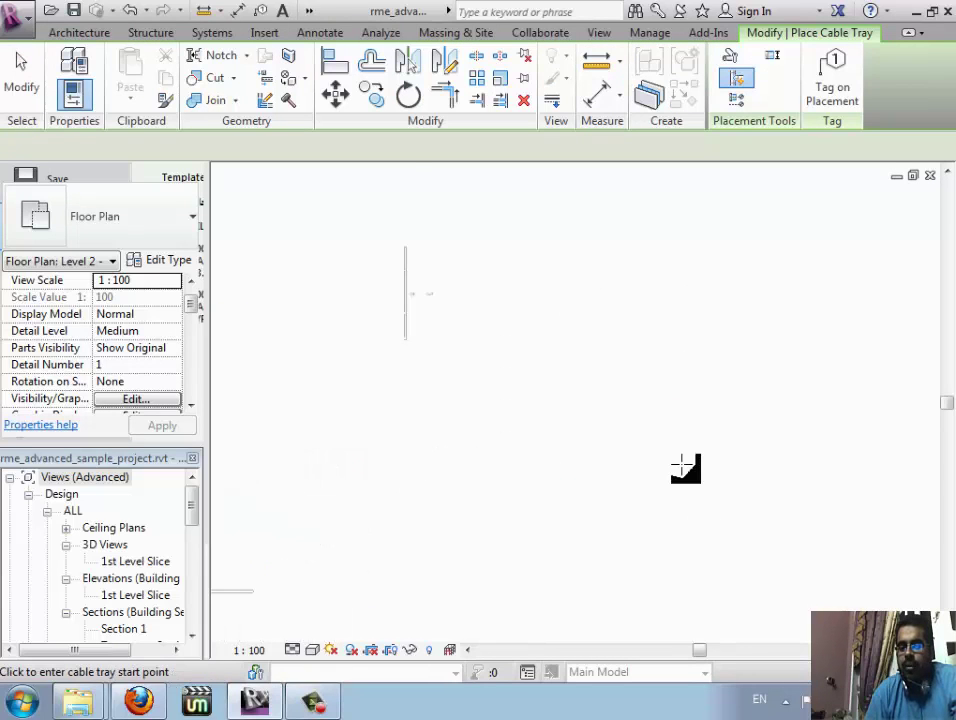
pyautogui.click(629, 424)
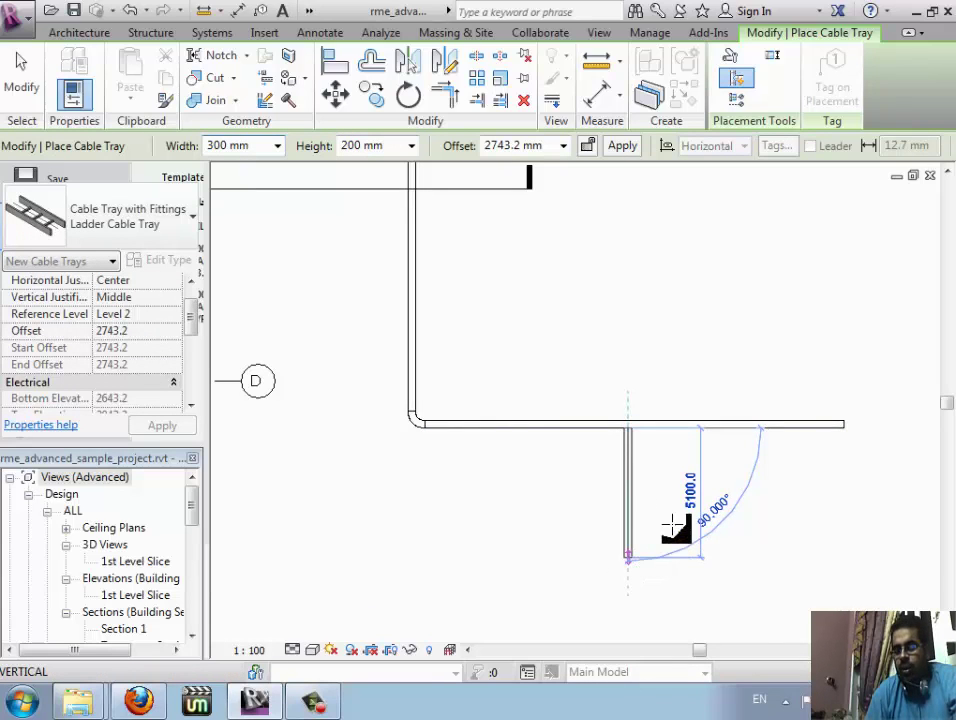
pyautogui.click(628, 557)
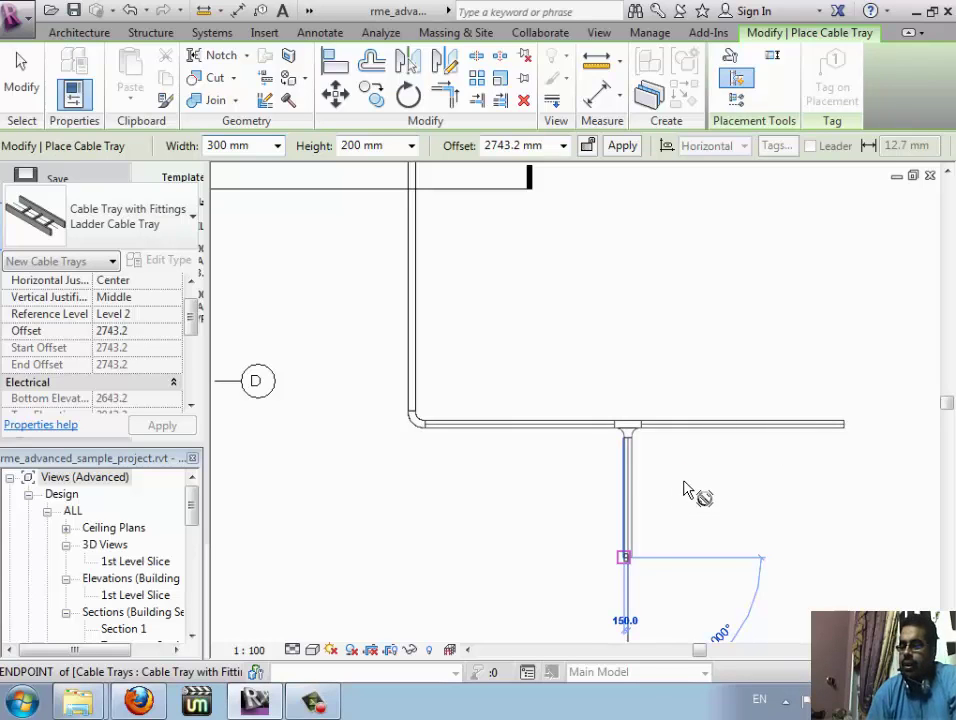
pyautogui.press('Escape')
pyautogui.press('Escape')
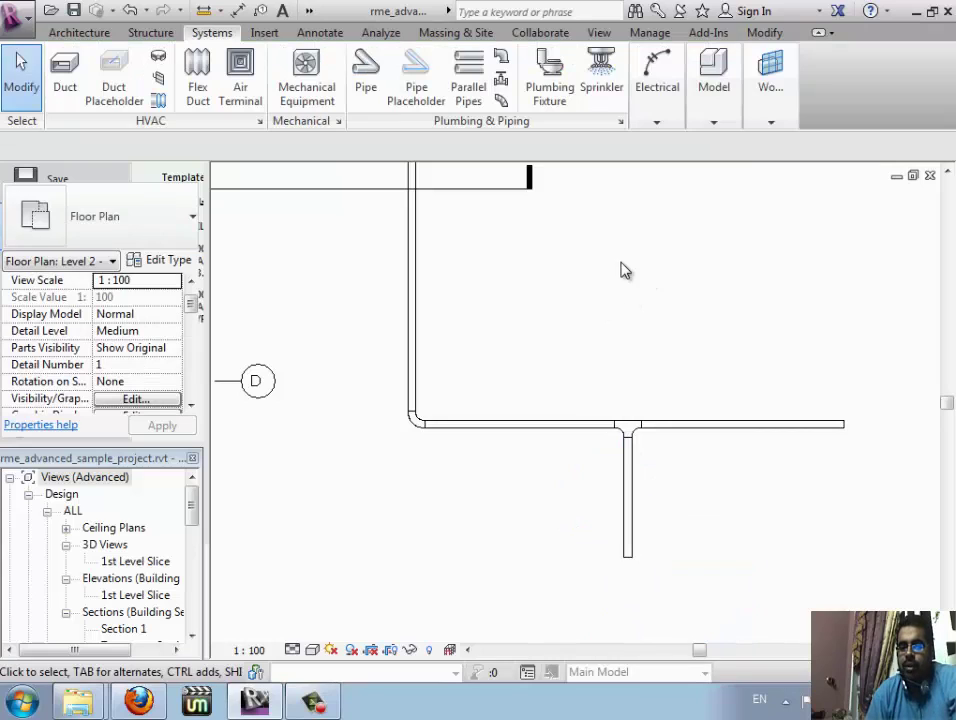
# Step: Draw a horizontal ladder tray right to left across the vertical tray near the top, forming a cross
pyautogui.click(630, 478)
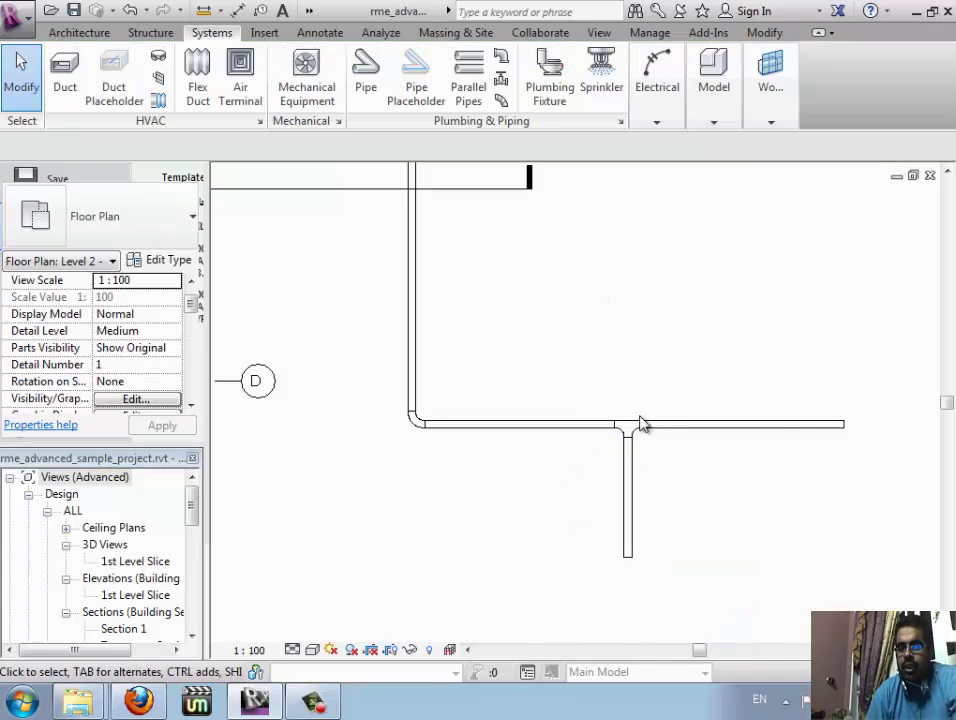
pyautogui.click(656, 75)
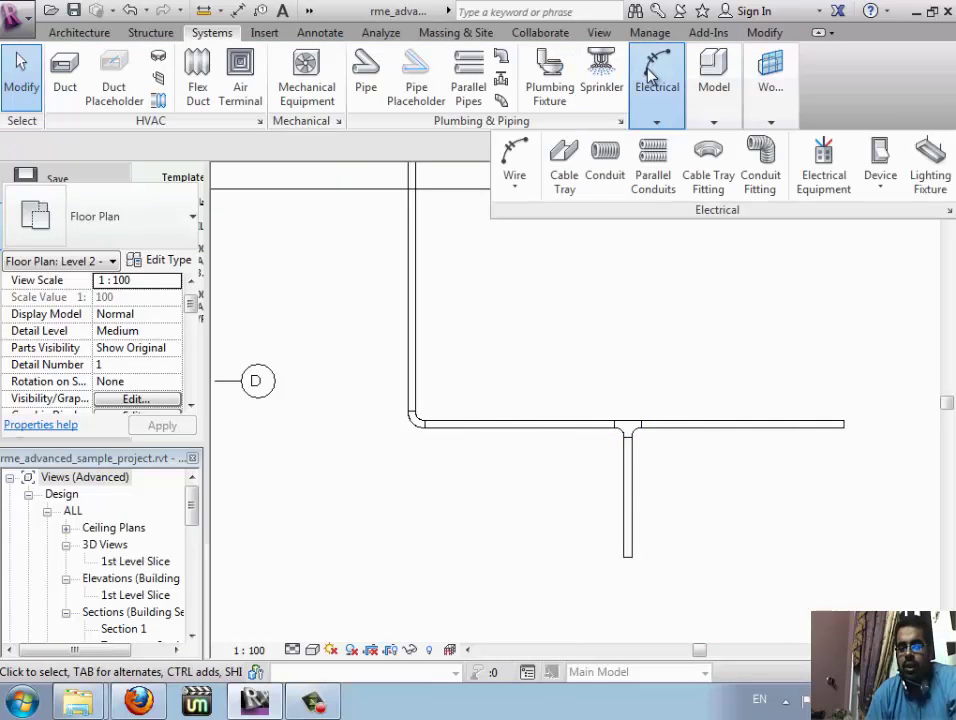
pyautogui.click(563, 170)
pyautogui.click(634, 250)
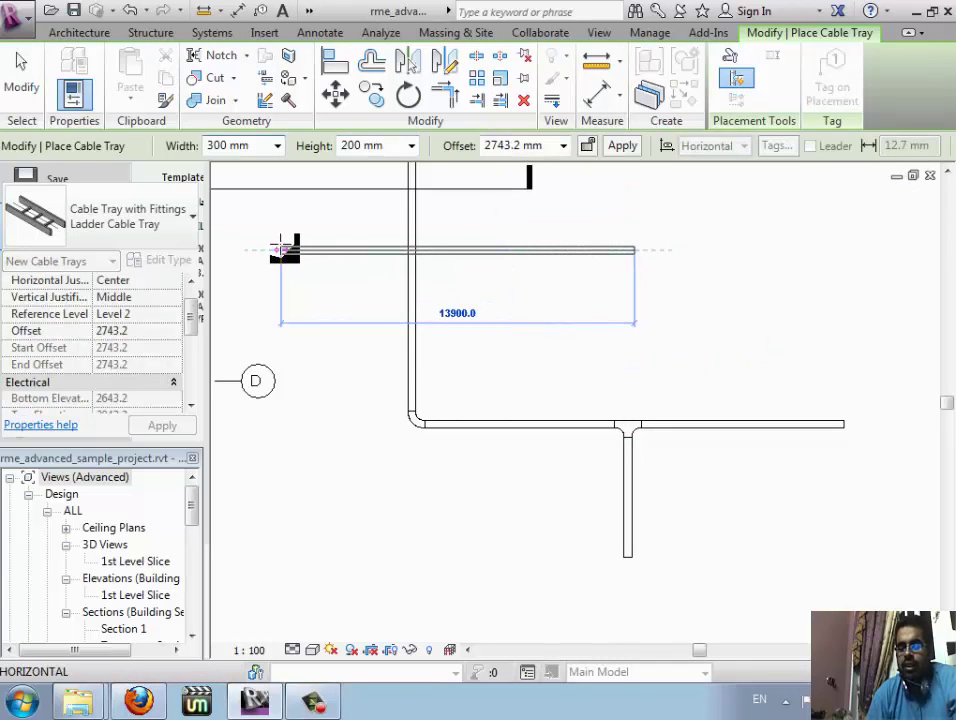
pyautogui.click(285, 249)
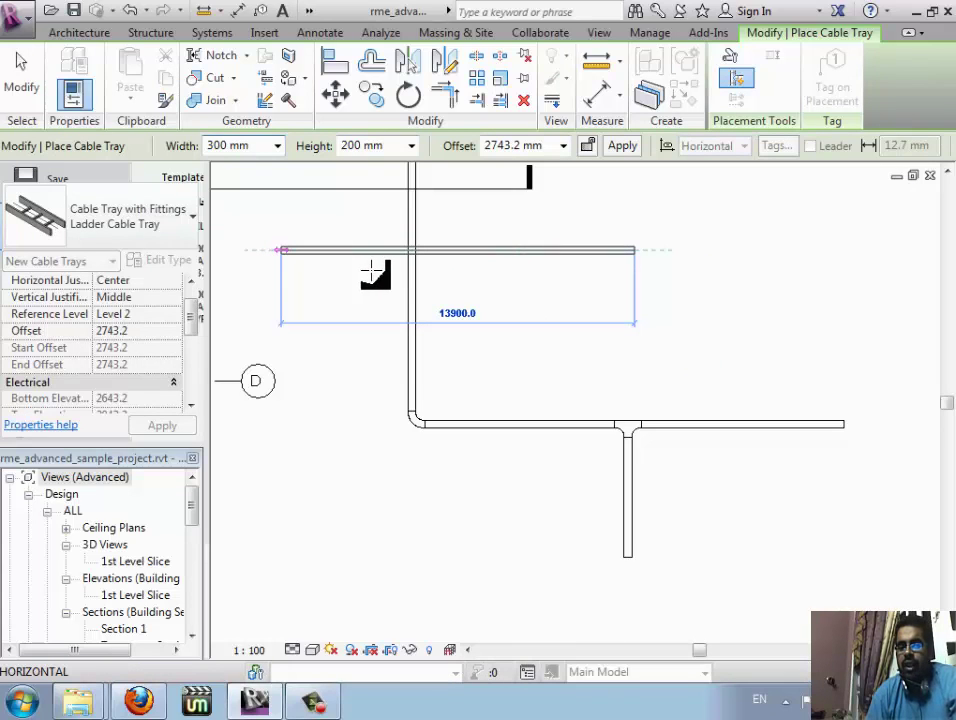
pyautogui.click(410, 258)
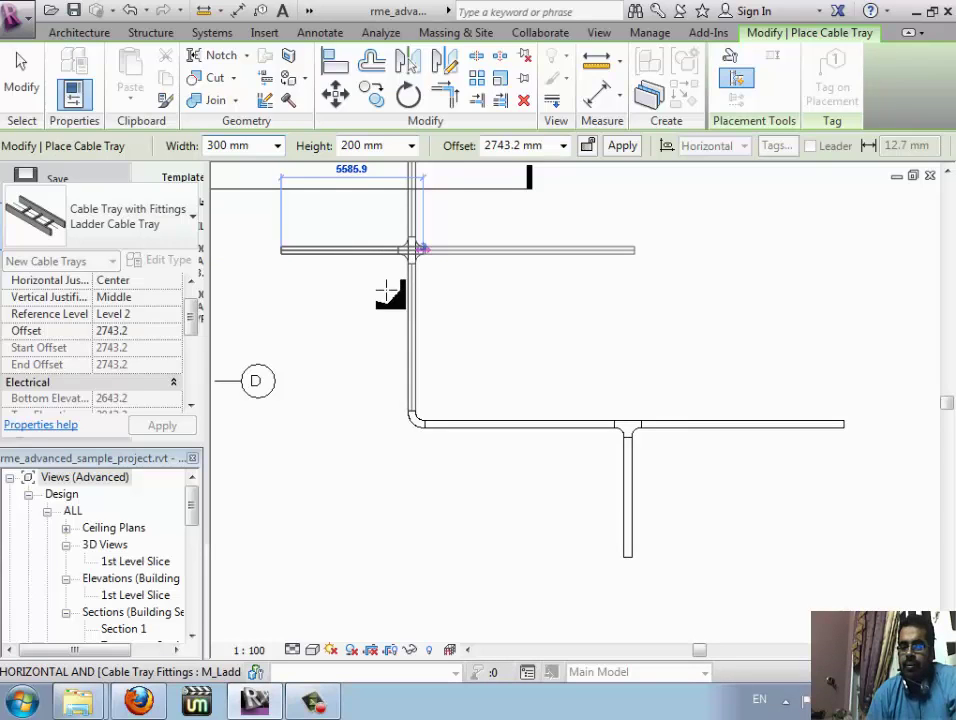
pyautogui.press('Escape')
pyautogui.press('Escape')
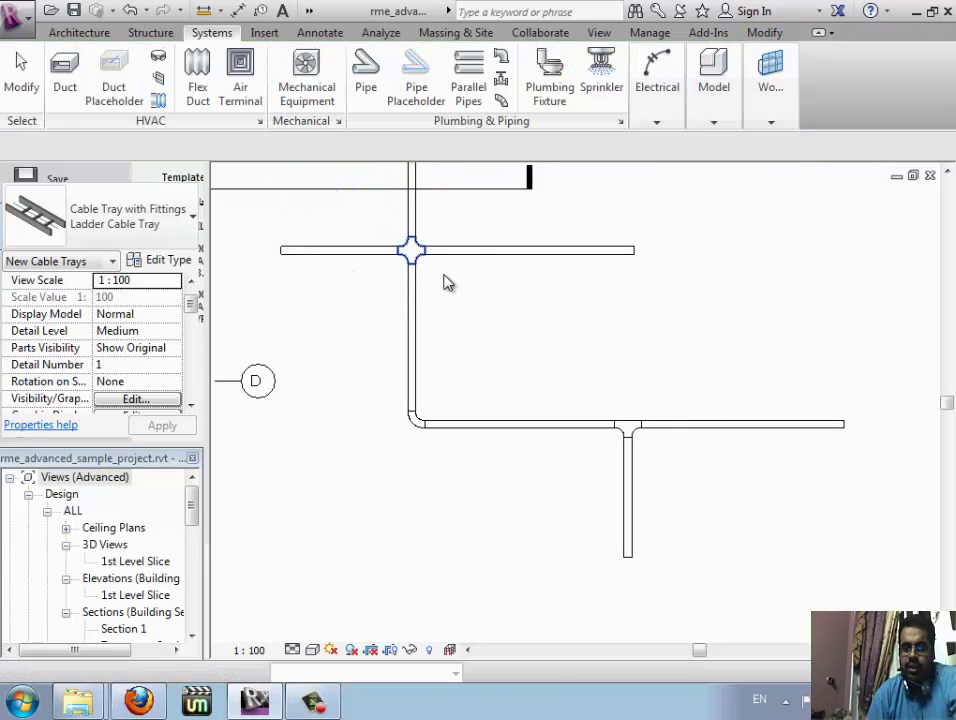
# Step: Delete the tray piece to the left of the new cross fitting
pyautogui.click(458, 287)
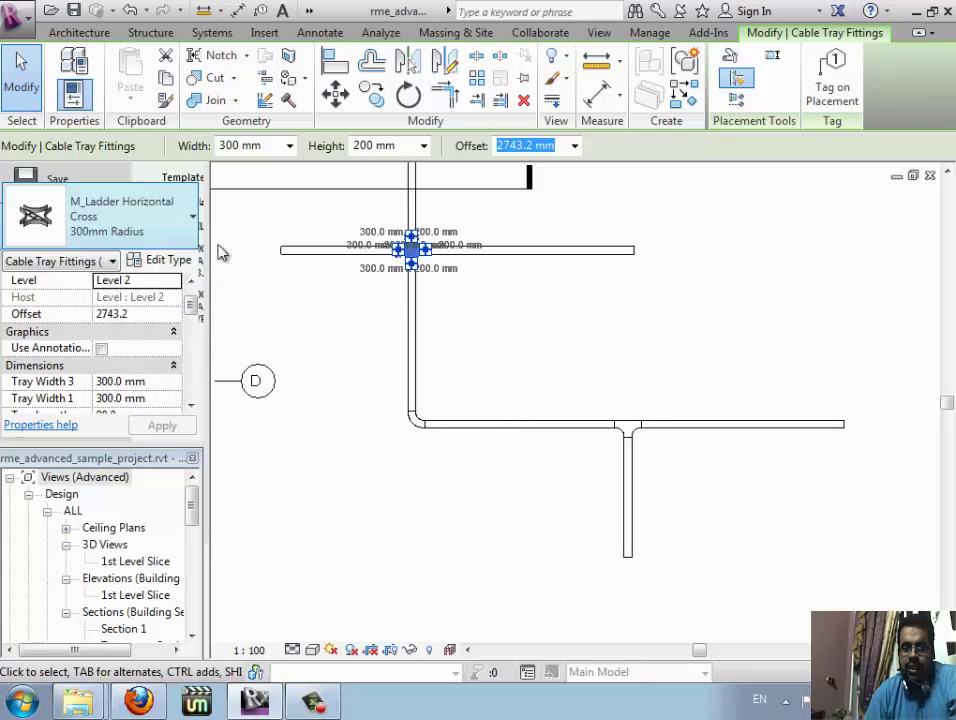
pyautogui.click(518, 324)
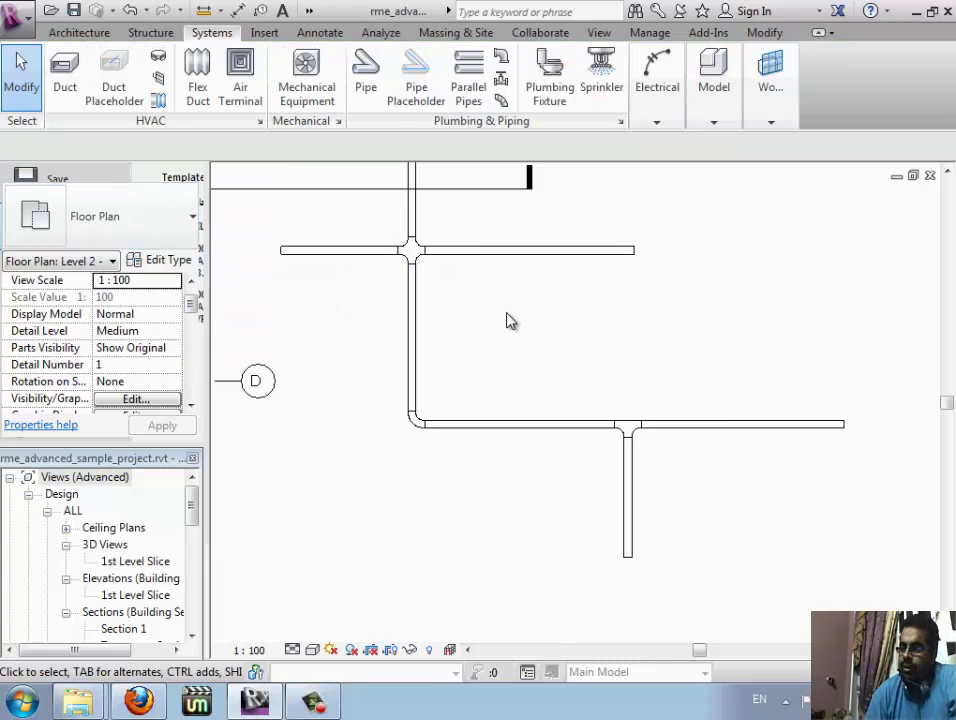
pyautogui.click(372, 252)
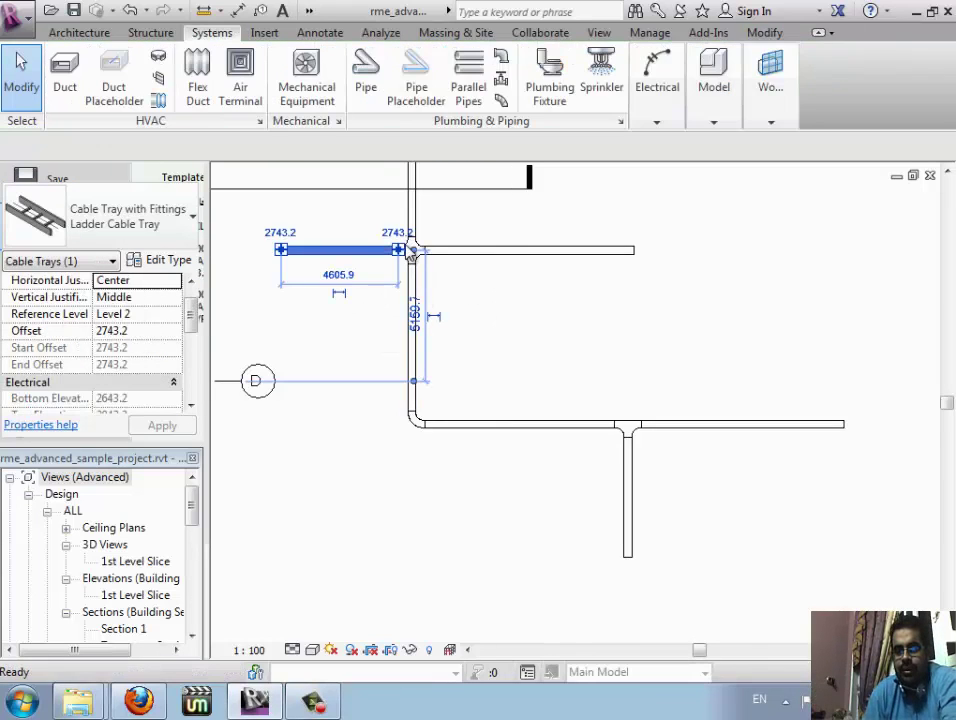
pyautogui.press('Delete')
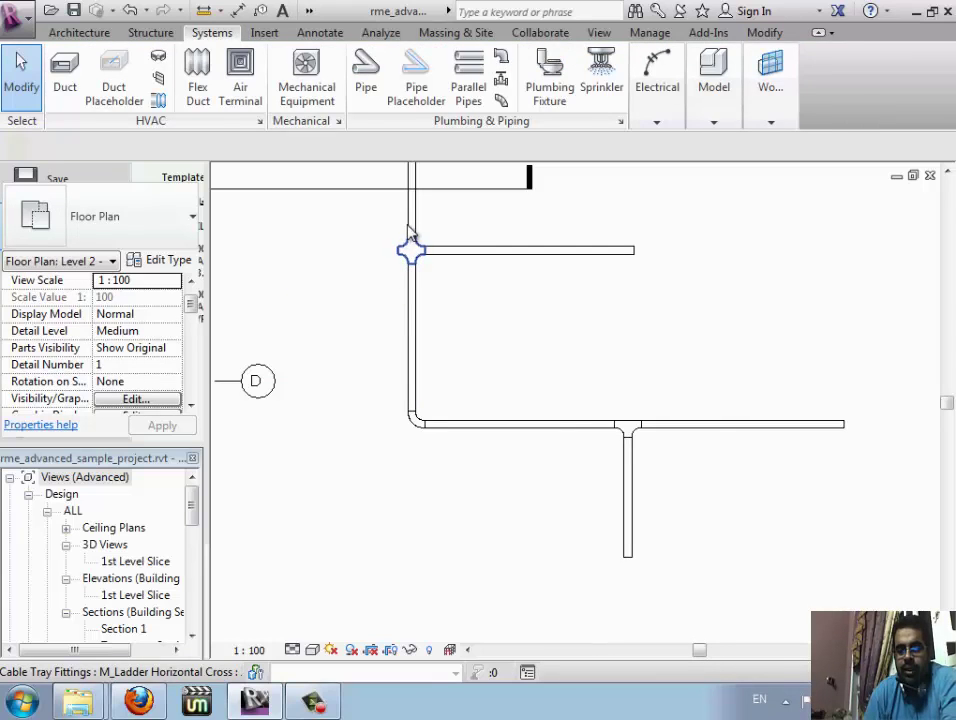
# Step: Undo the tee conversion so the junction stays a cross fitting
pyautogui.click(409, 232)
pyautogui.scroll(2, 403, 228)
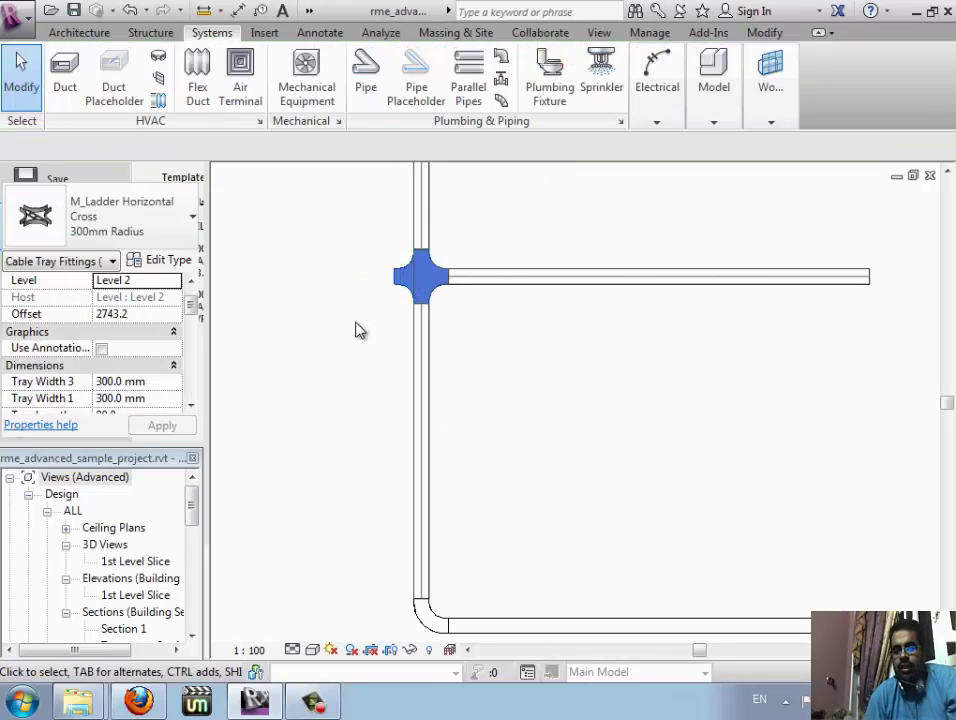
pyautogui.click(422, 298)
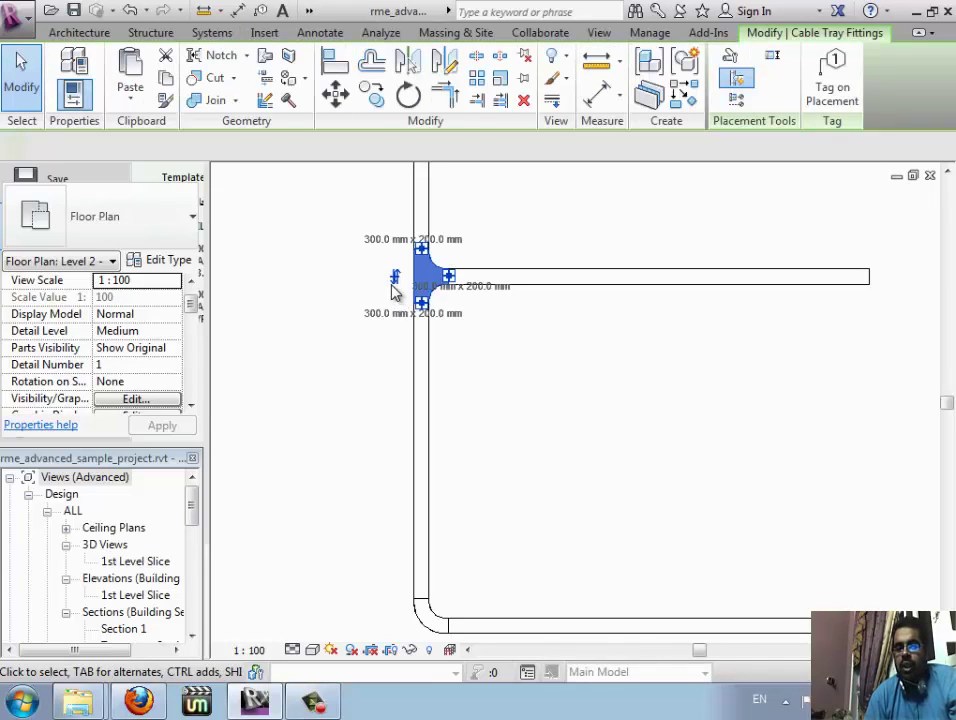
pyautogui.click(450, 316)
pyautogui.hotkey('ctrl', 'z')
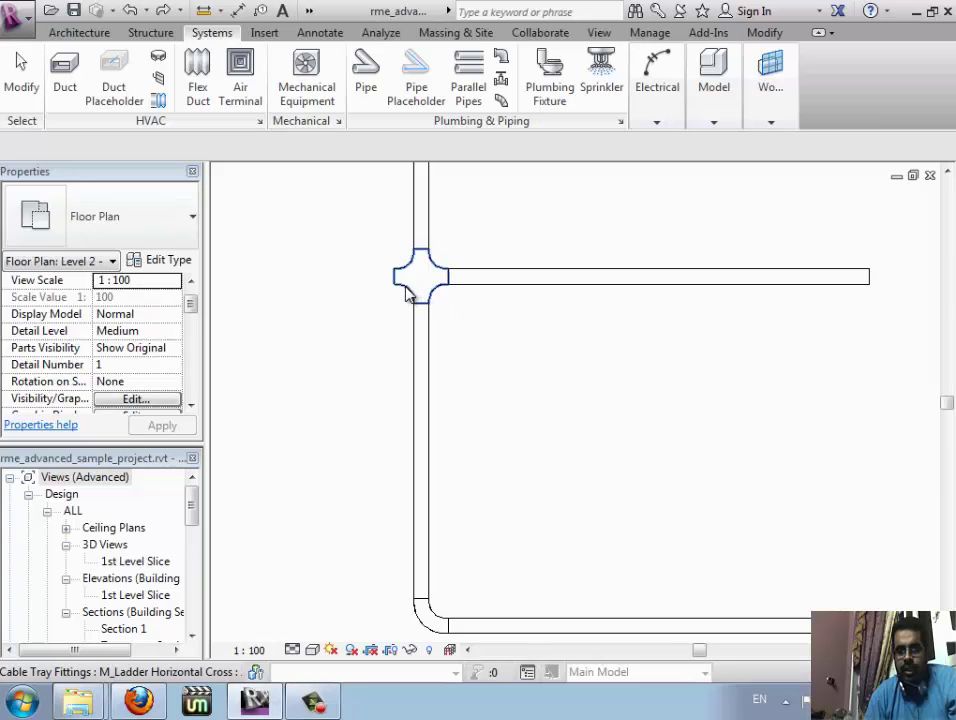
# Step: Zoom in on the M_Ladder Horizontal Cross fitting and inspect its open left connector
pyautogui.click(393, 284)
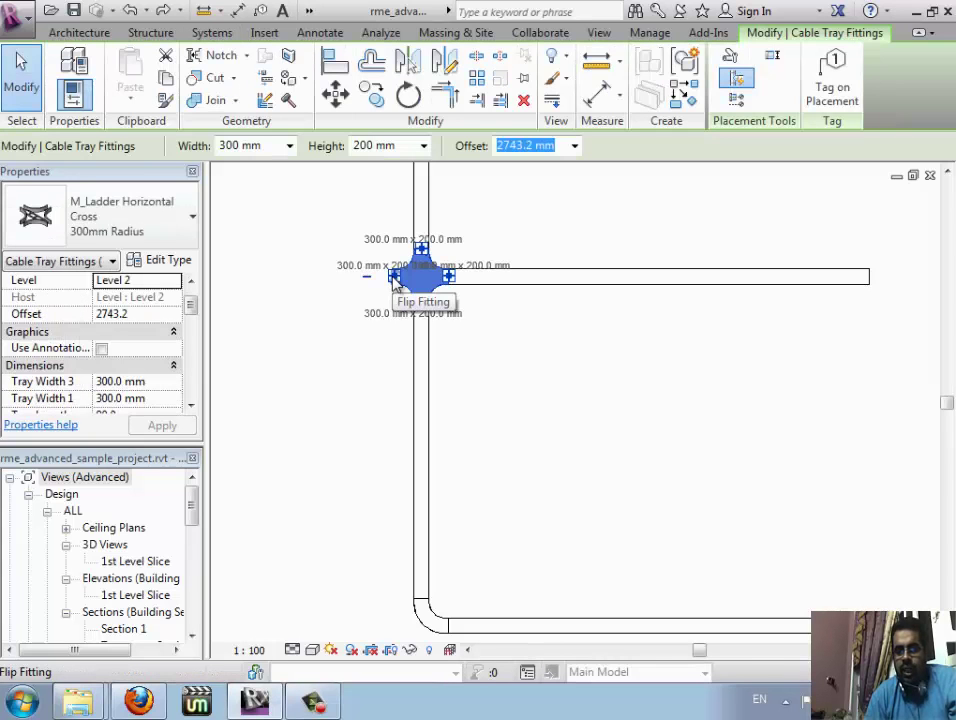
pyautogui.rightClick(395, 284)
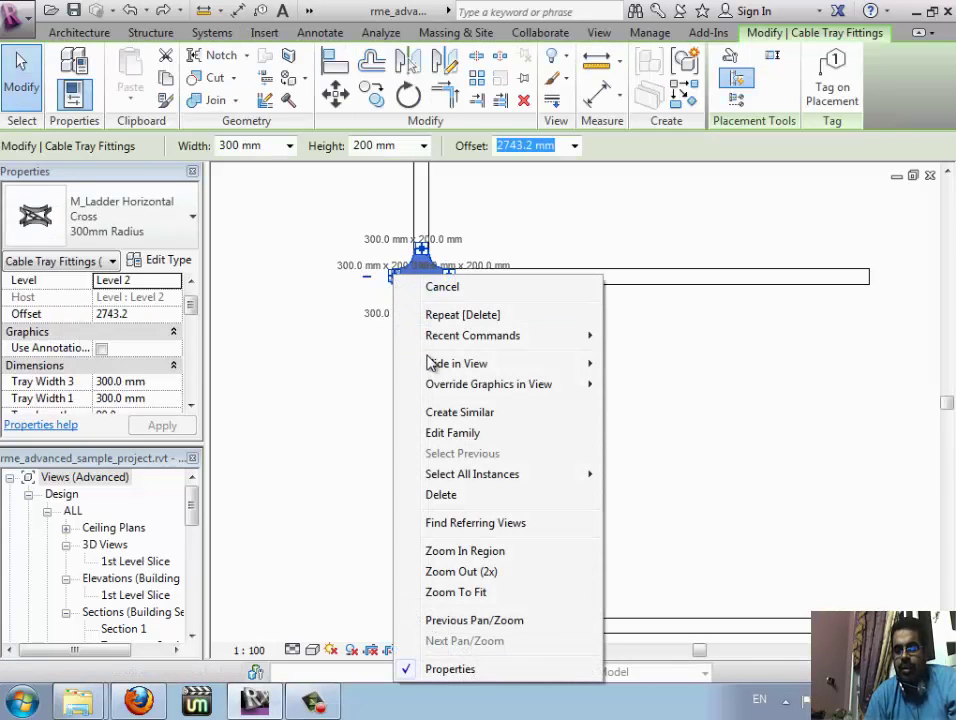
pyautogui.click(397, 285)
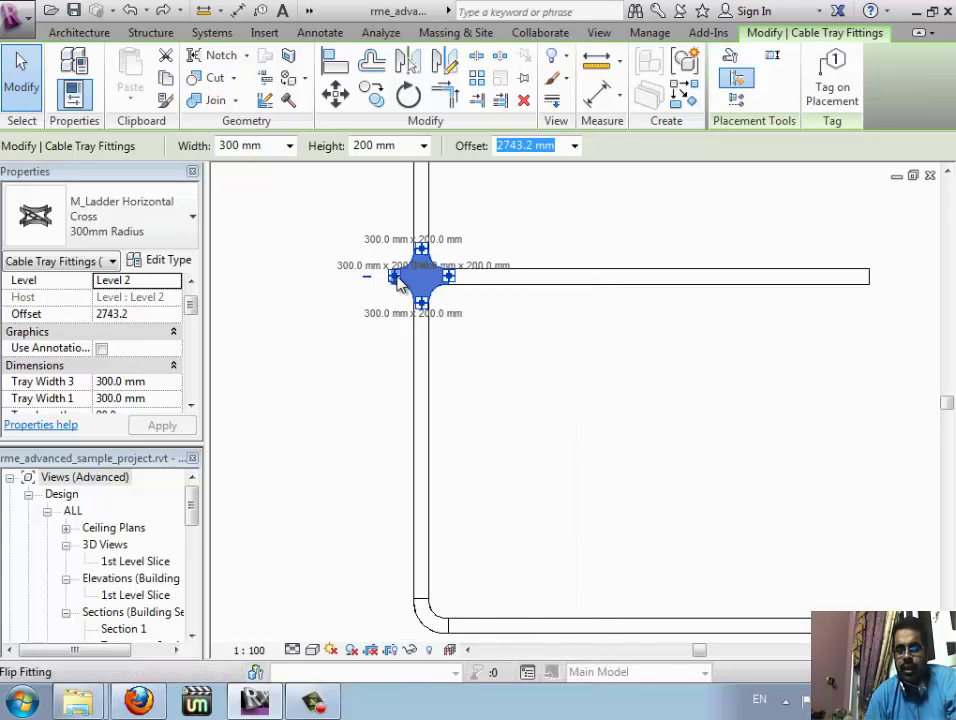
pyautogui.rightClick(397, 285)
pyautogui.click(390, 282)
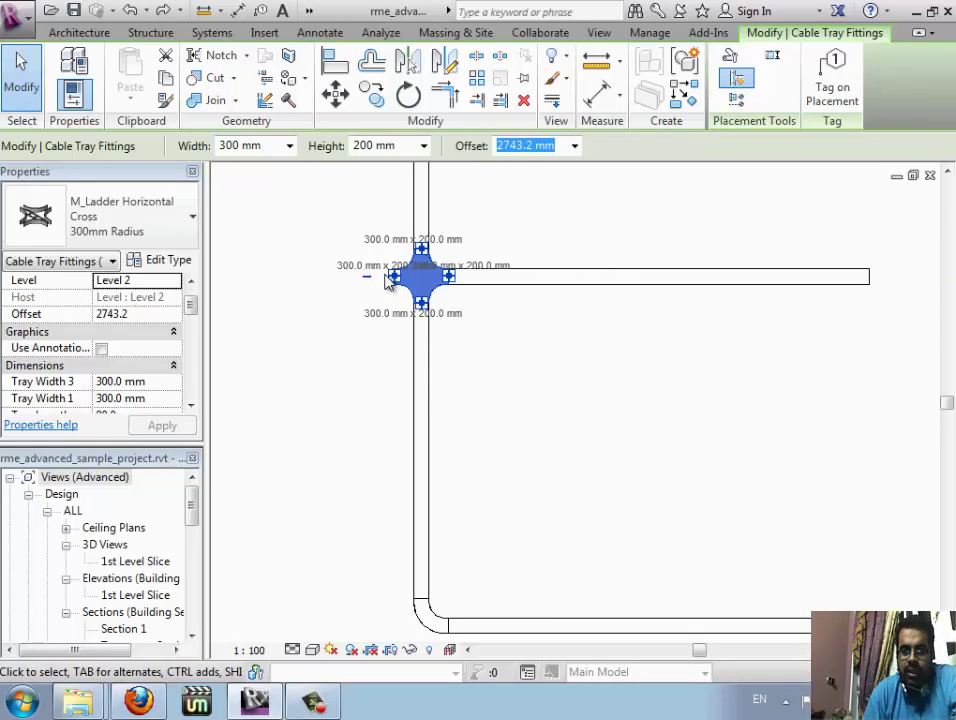
pyautogui.scroll(5, 390, 282)
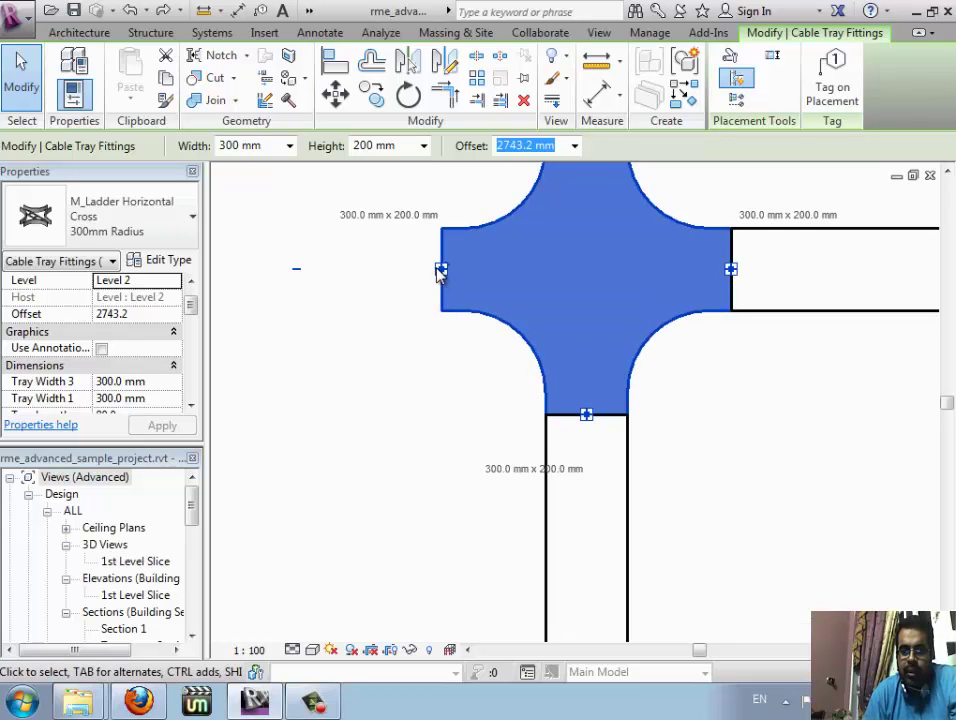
# Step: Draw a tray stub from the cross's open left connector and set its height to 150 mm
pyautogui.rightClick(438, 270)
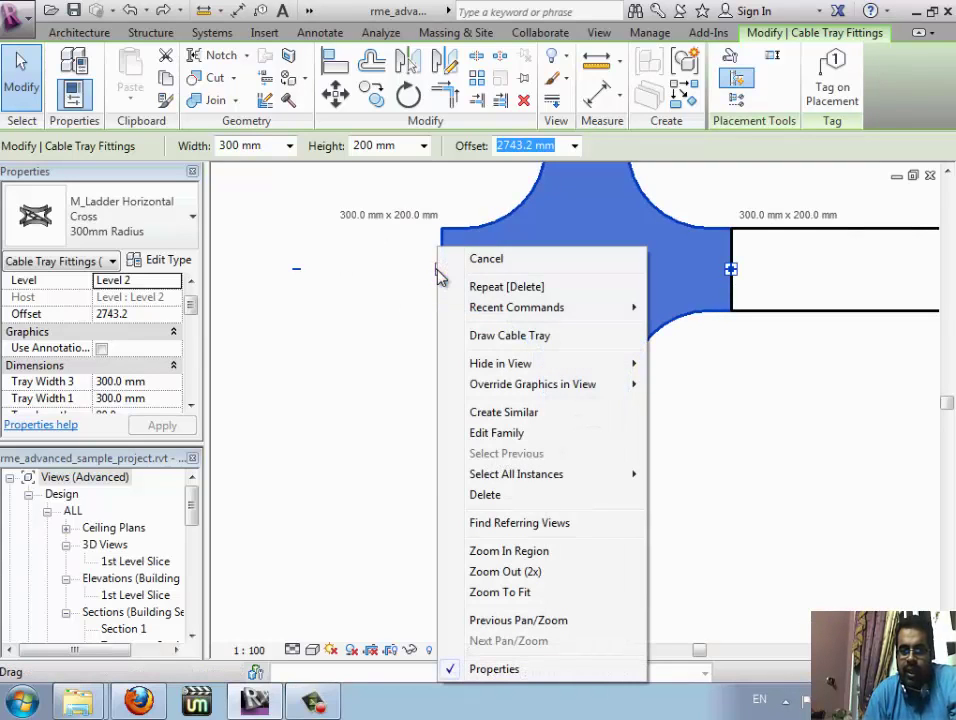
pyautogui.click(485, 336)
pyautogui.scroll(-2, 248, 285)
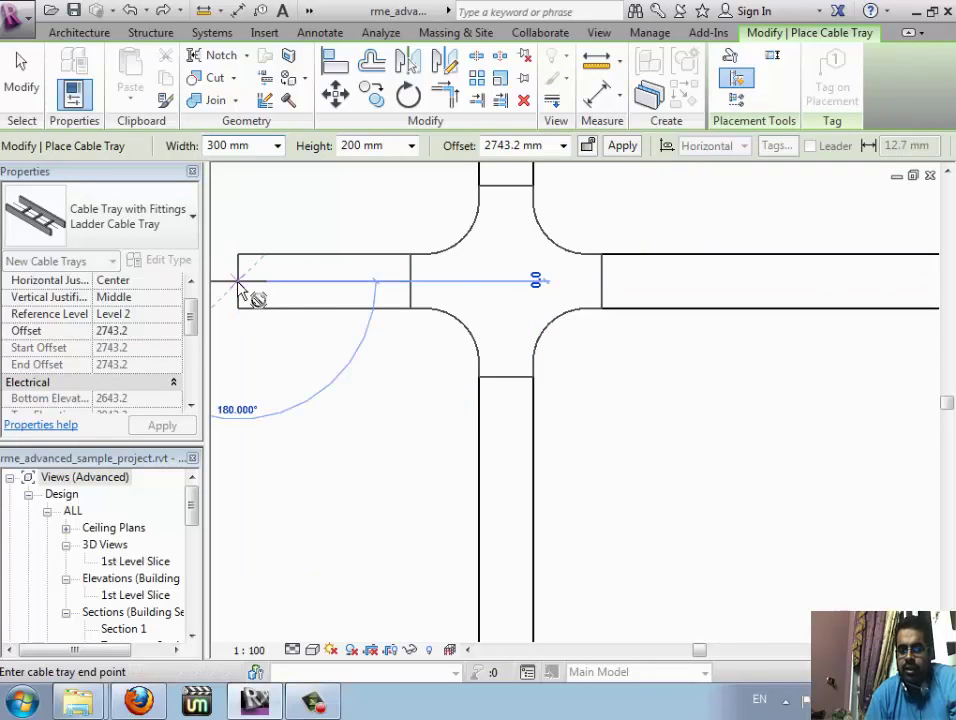
pyautogui.press('Escape')
pyautogui.press('Escape')
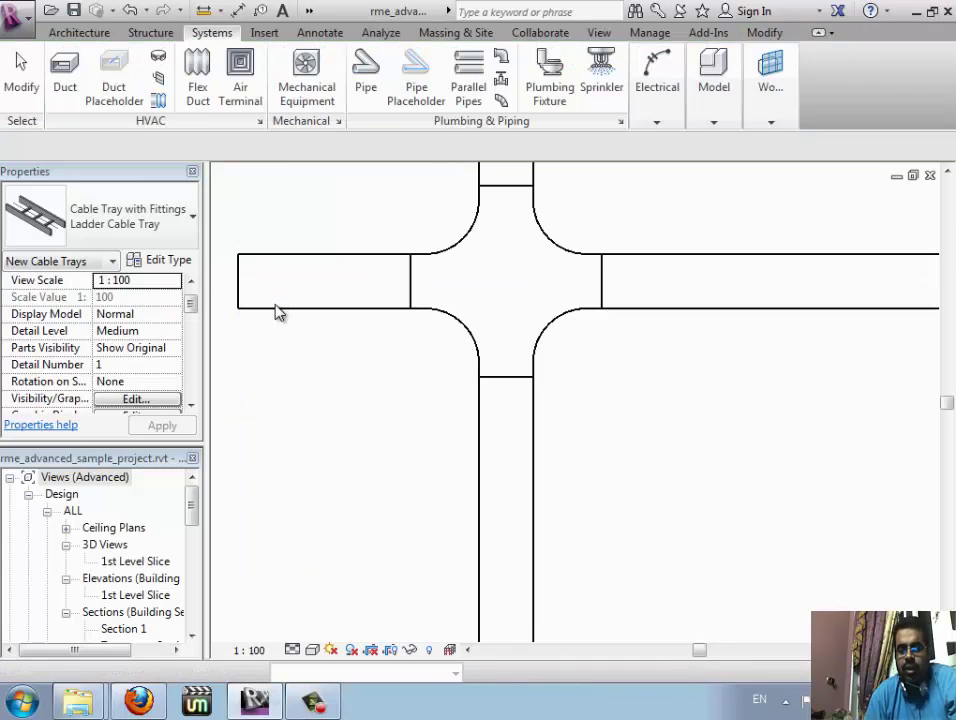
pyautogui.click(281, 317)
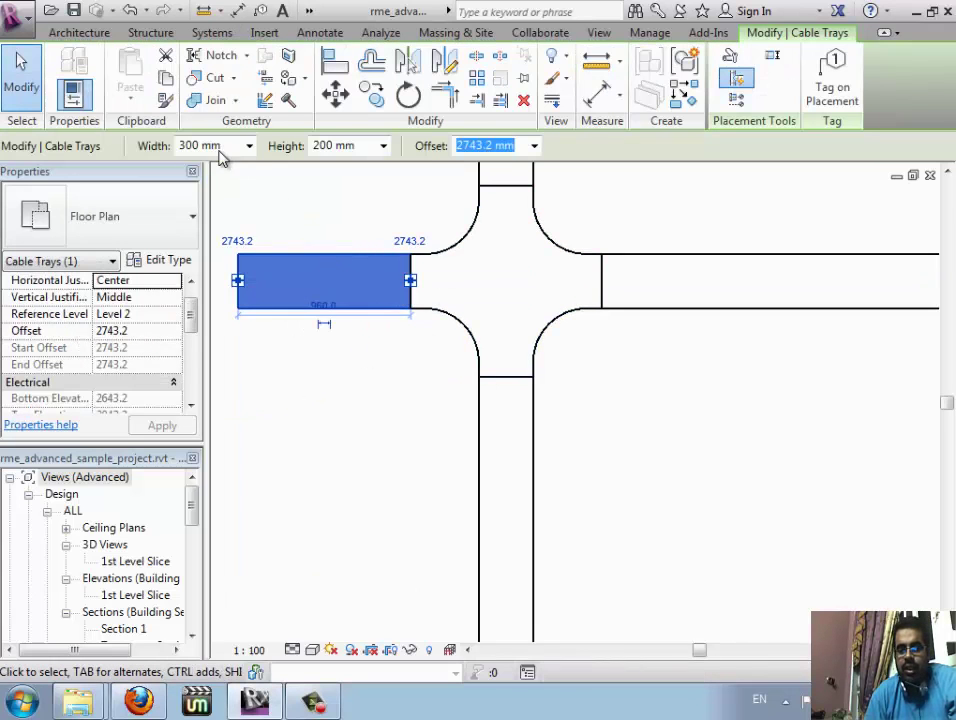
pyautogui.click(383, 146)
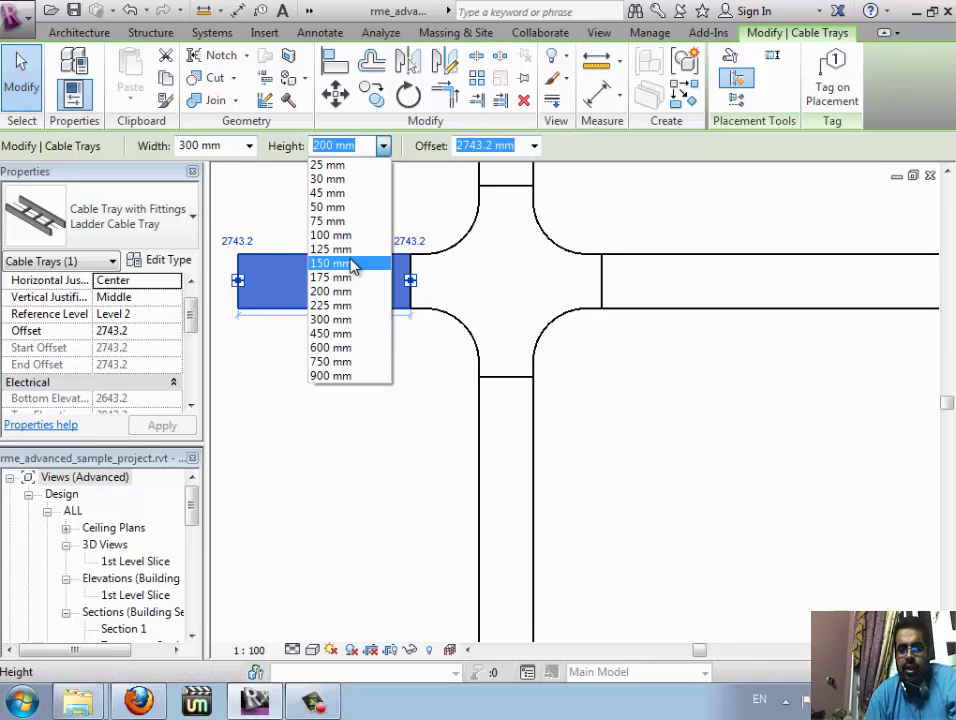
pyautogui.click(300, 345)
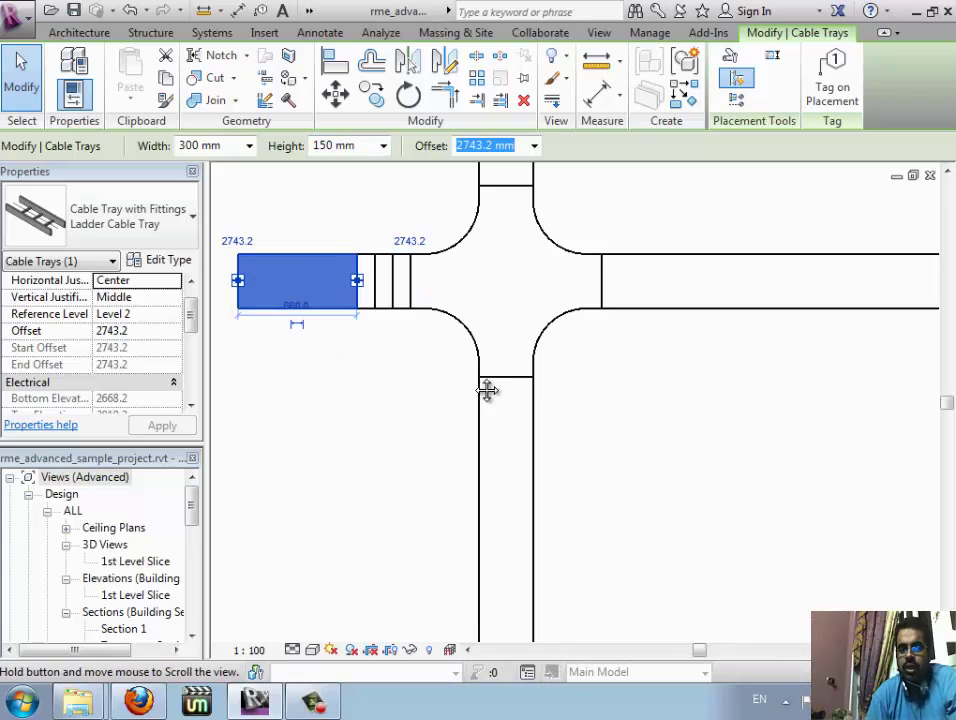
# Step: Extend the 300 × 150 mm tray's left end out about 2280 mm
pyautogui.moveTo(487, 390); pyautogui.dragTo(540, 327, button='middle')
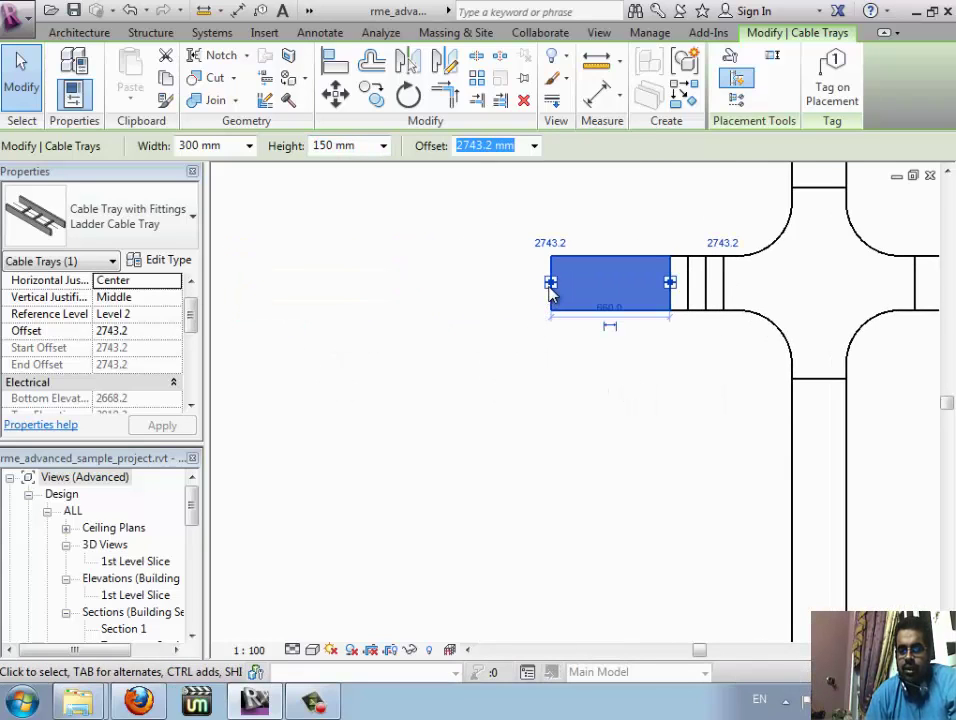
pyautogui.click(551, 284)
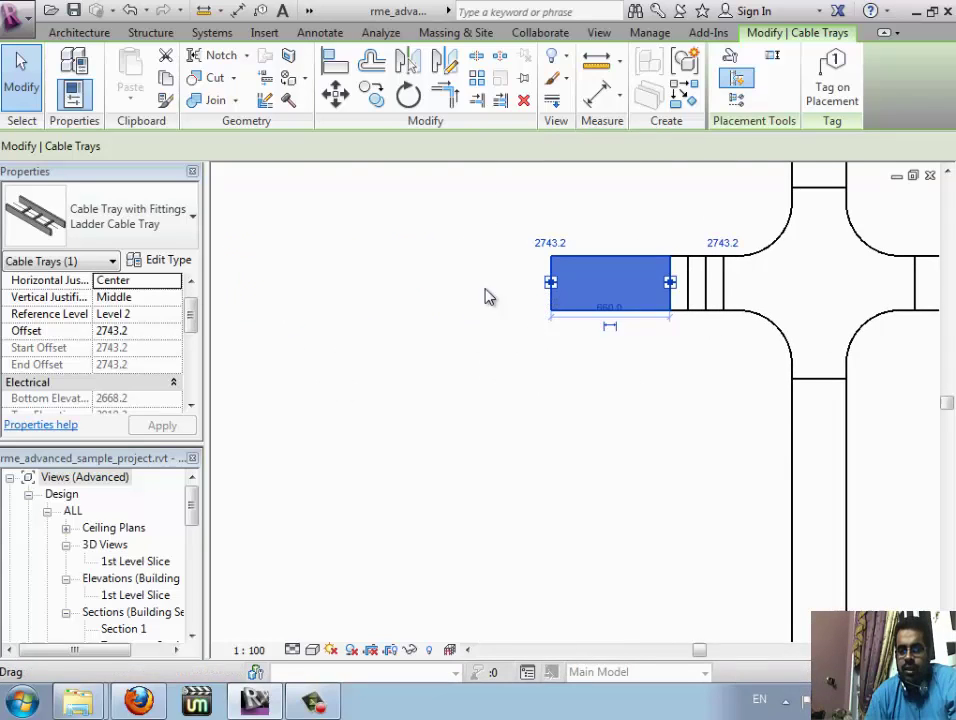
pyautogui.click(260, 287)
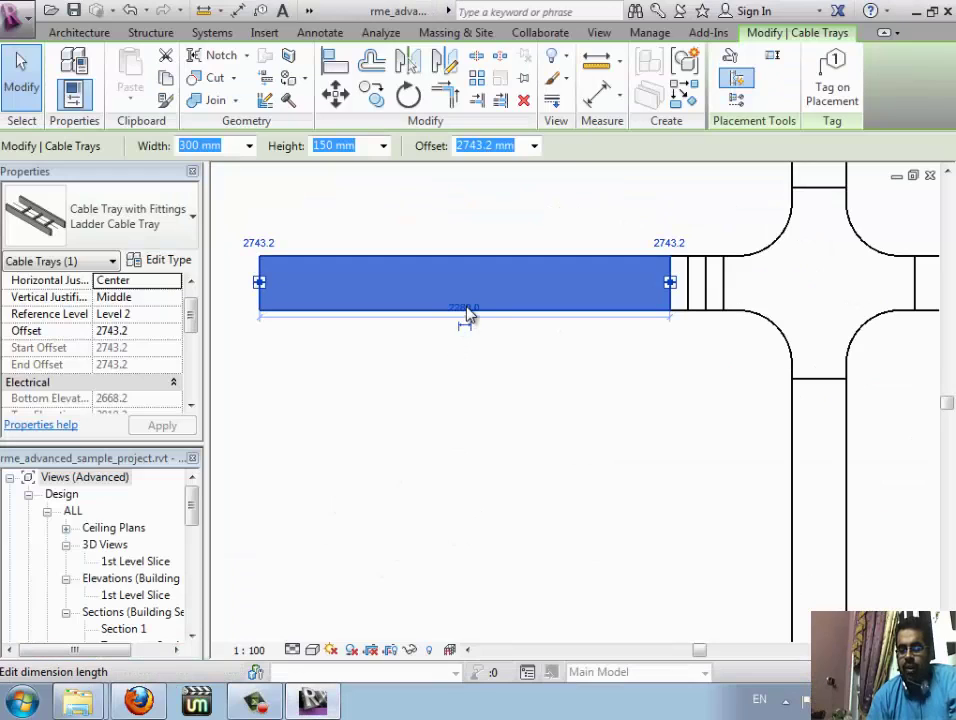
# Step: Set the left 300 × 150 mm tray's length to 5000 mm and zoom out
pyautogui.click(465, 310)
pyautogui.write('5')
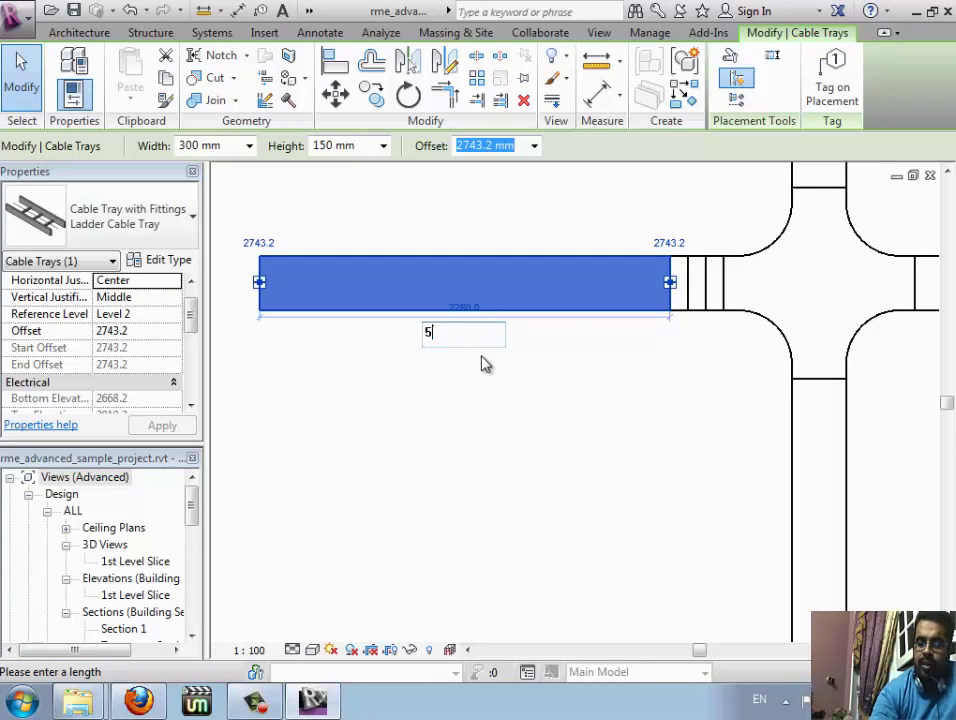
pyautogui.write('000')
pyautogui.press('Return')
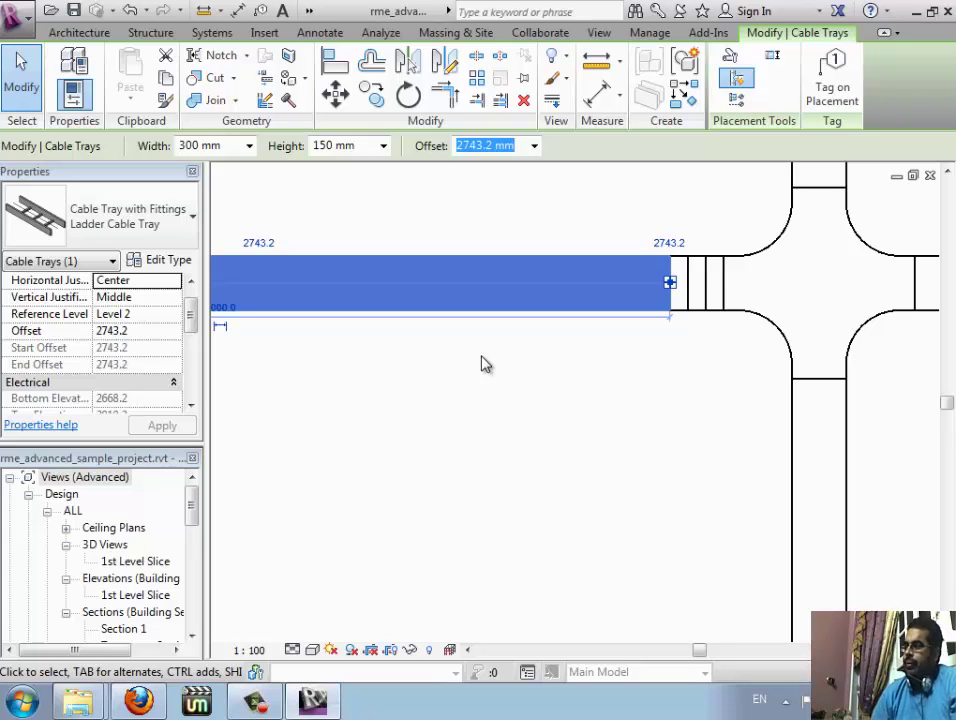
pyautogui.scroll(-2, 495, 407)
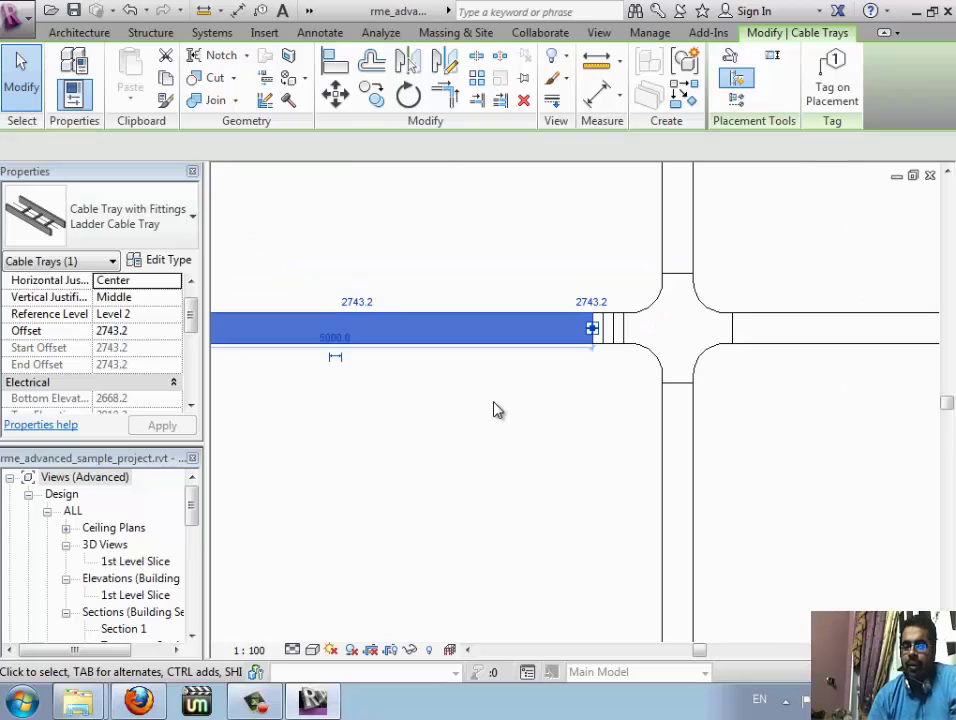
pyautogui.press('Escape')
pyautogui.press('Escape')
pyautogui.scroll(-3, 432, 419)
pyautogui.press('Escape')
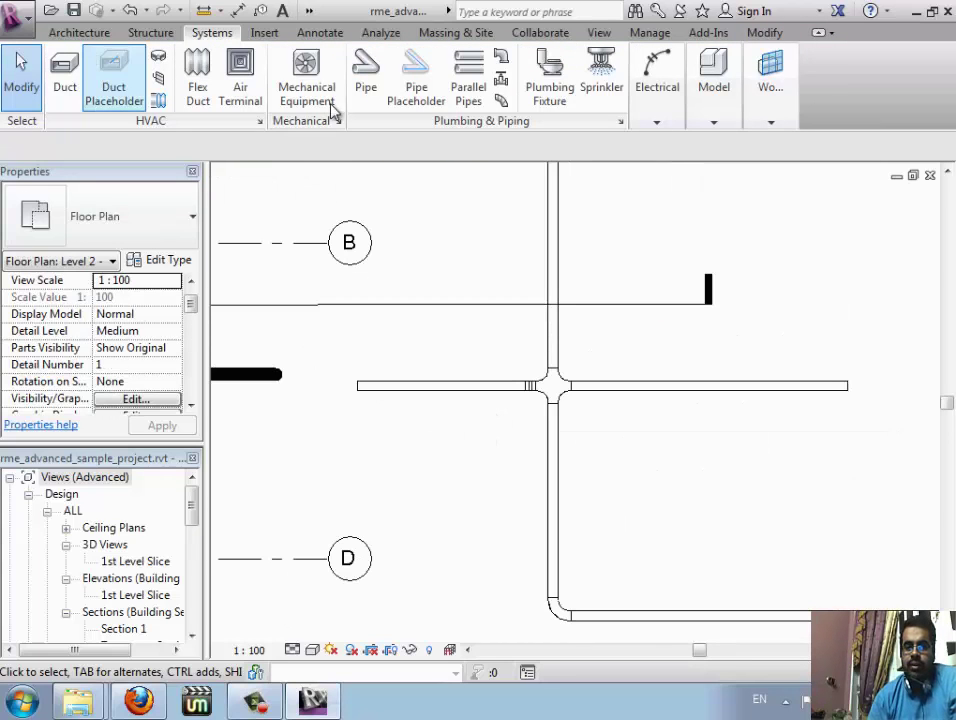
# Step: Start a new cable tray with its offset set to 1500 mm
pyautogui.click(670, 117)
pyautogui.click(567, 178)
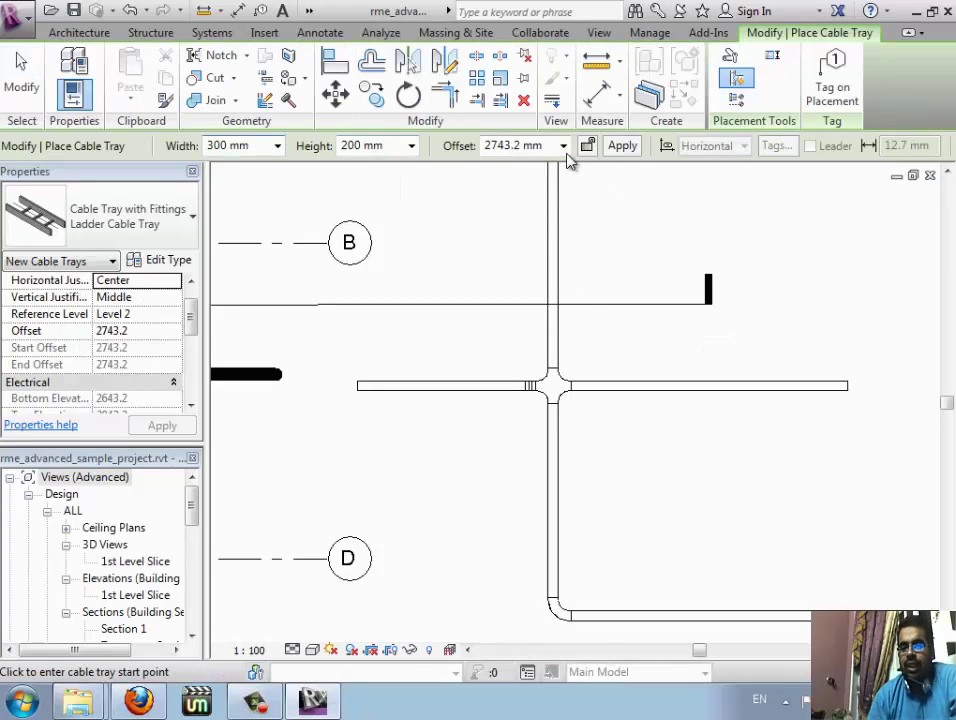
pyautogui.click(564, 147)
pyautogui.write('1')
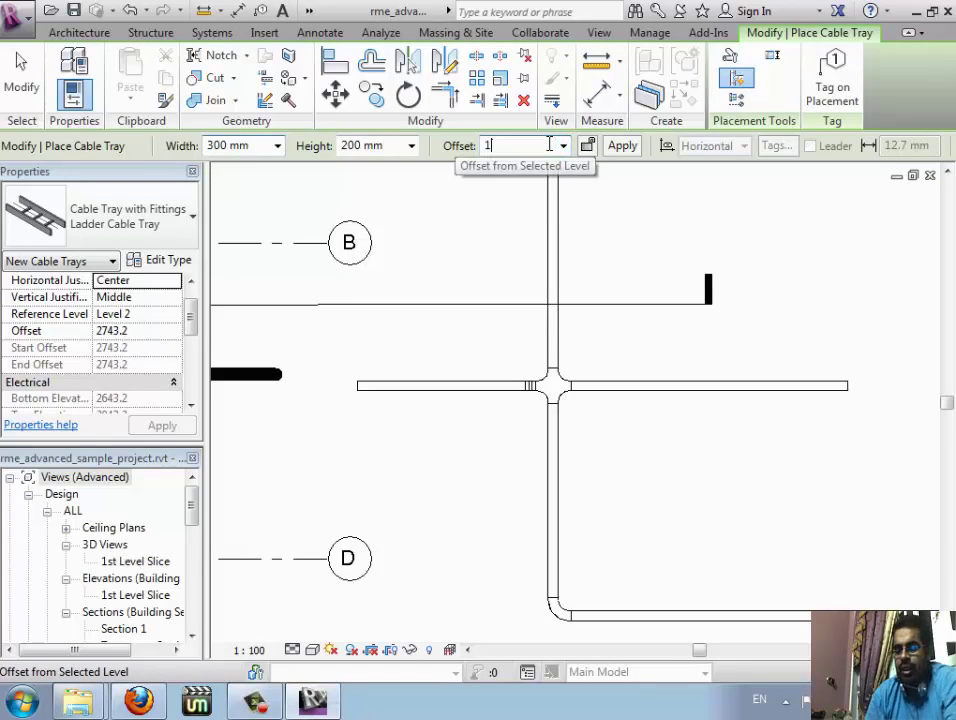
pyautogui.write('500')
pyautogui.press('Return')
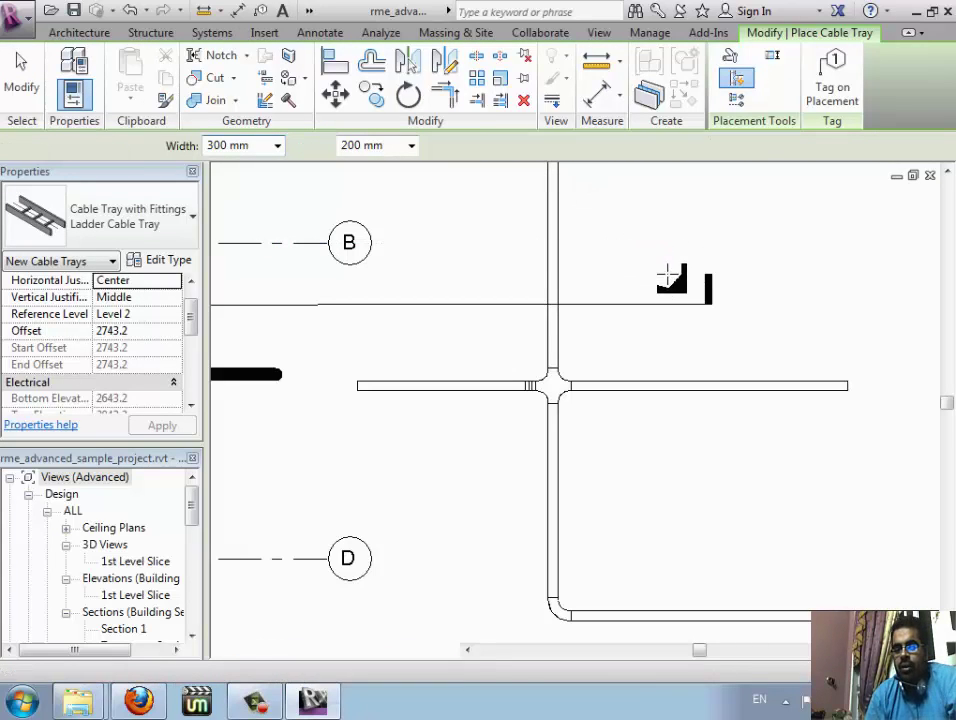
# Step: Draw a vertical tray across the horizontal tray ending above grid D, then check the horizontal tray's offset
pyautogui.click(658, 245)
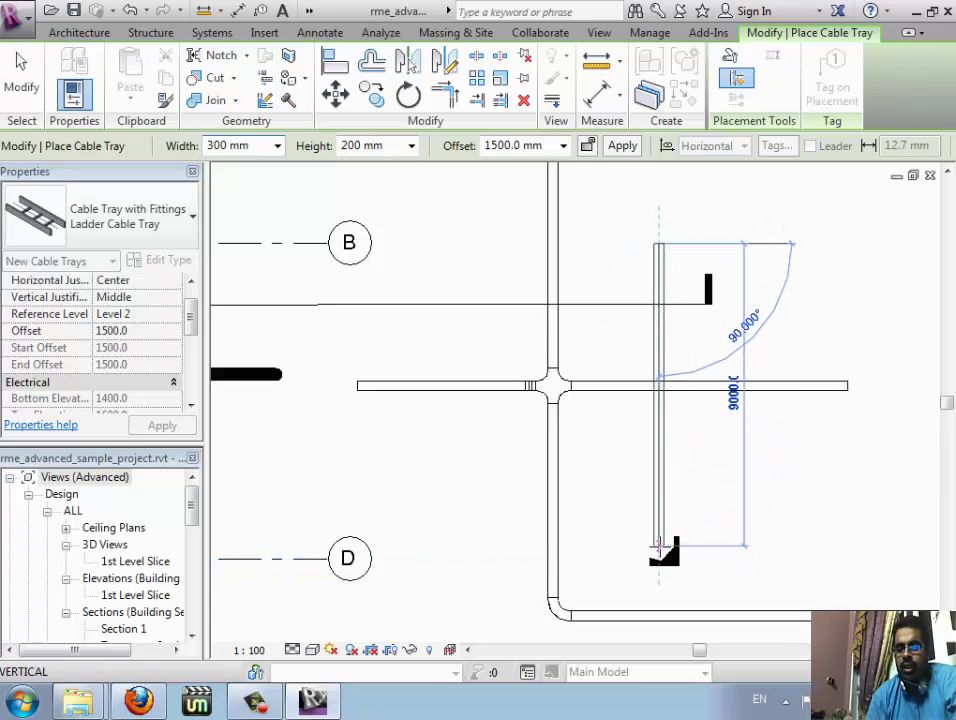
pyautogui.click(660, 548)
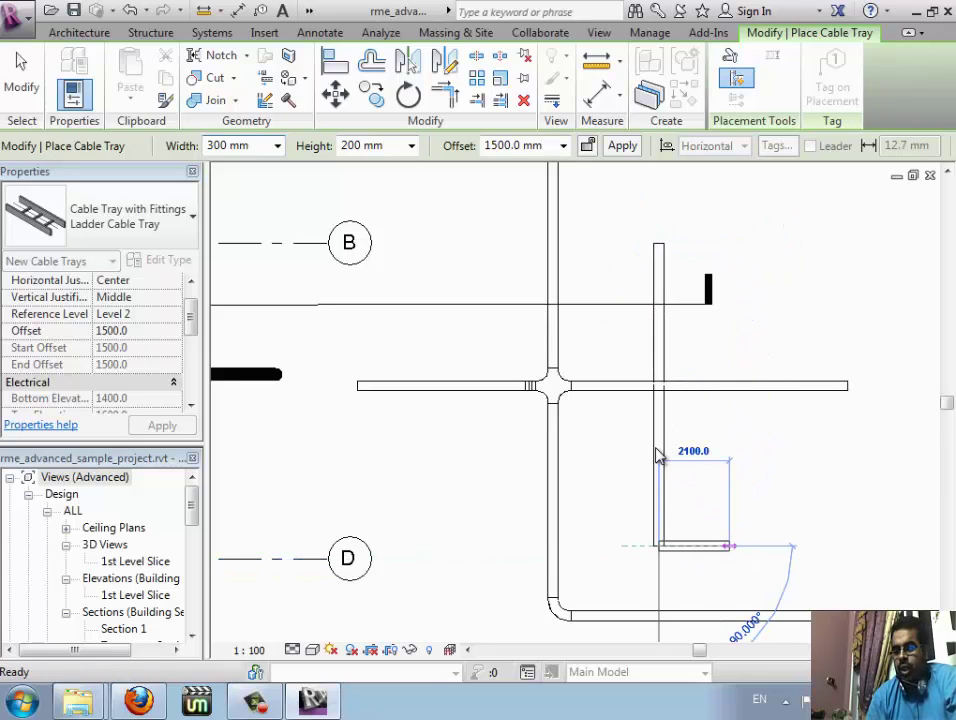
pyautogui.press('Escape')
pyautogui.press('Escape')
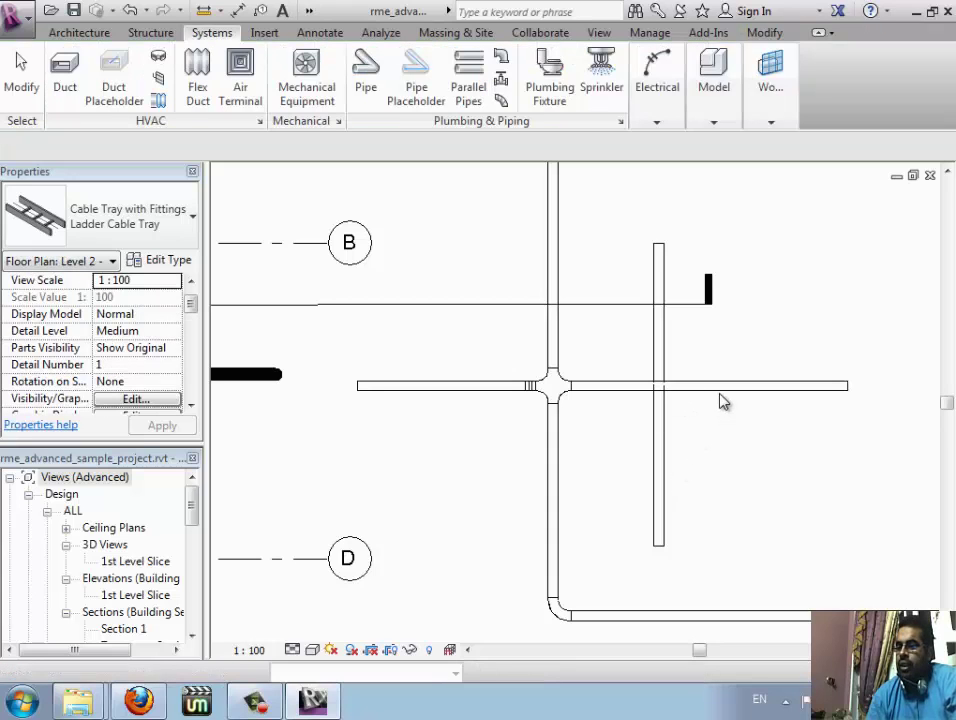
pyautogui.click(722, 390)
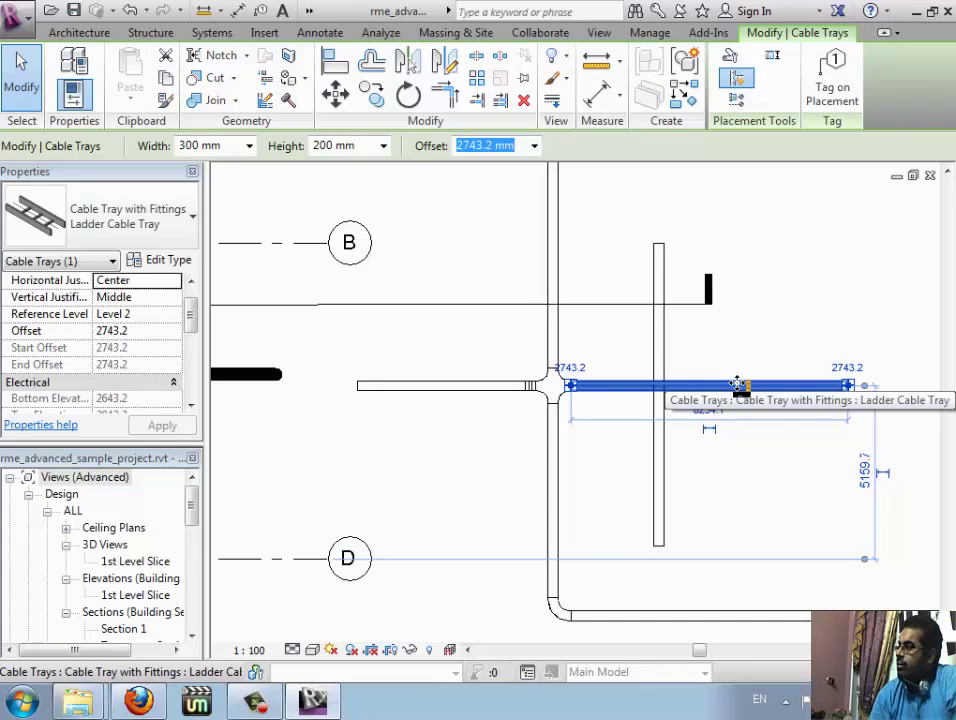
pyautogui.press('Escape')
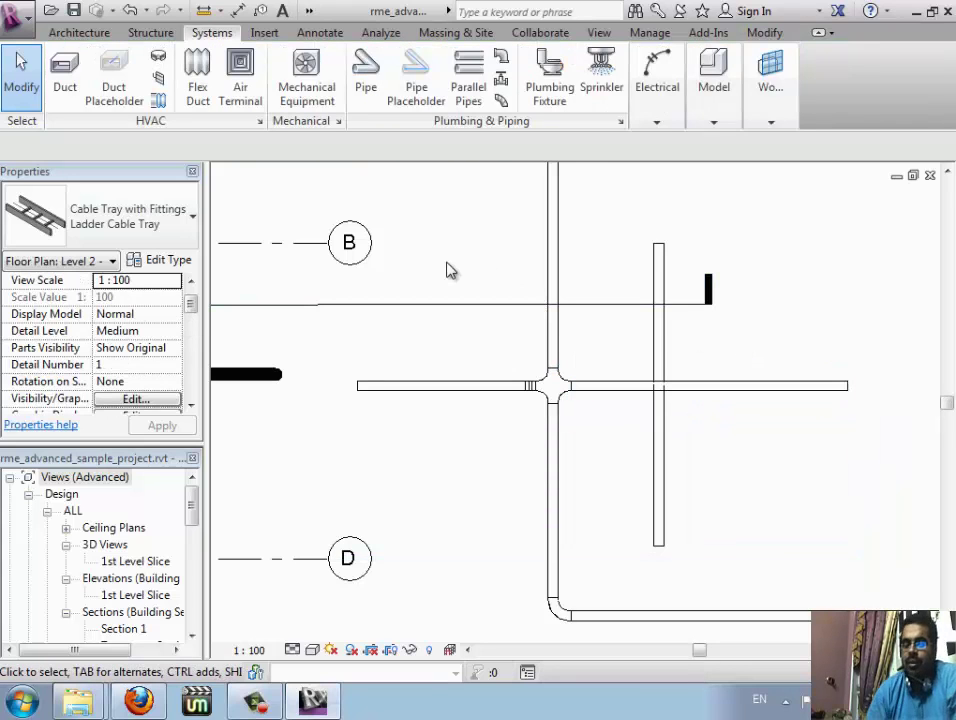
# Step: Delete the vertical tray and redraw a shorter one from near the top wall to above grid D
pyautogui.click(652, 259)
pyautogui.press('Delete')
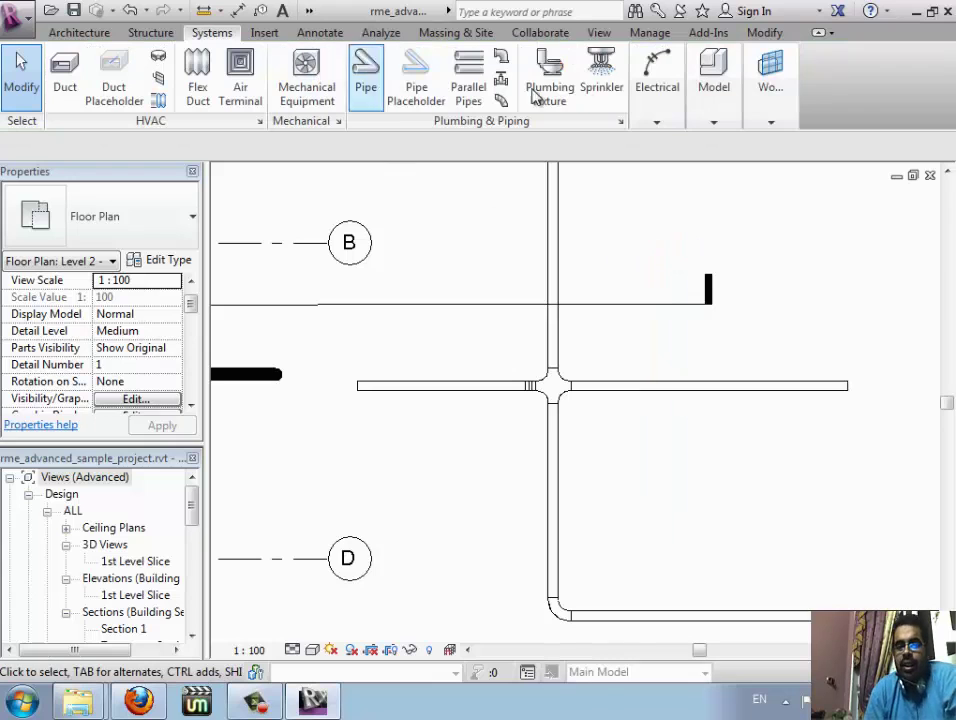
pyautogui.click(656, 78)
pyautogui.click(564, 168)
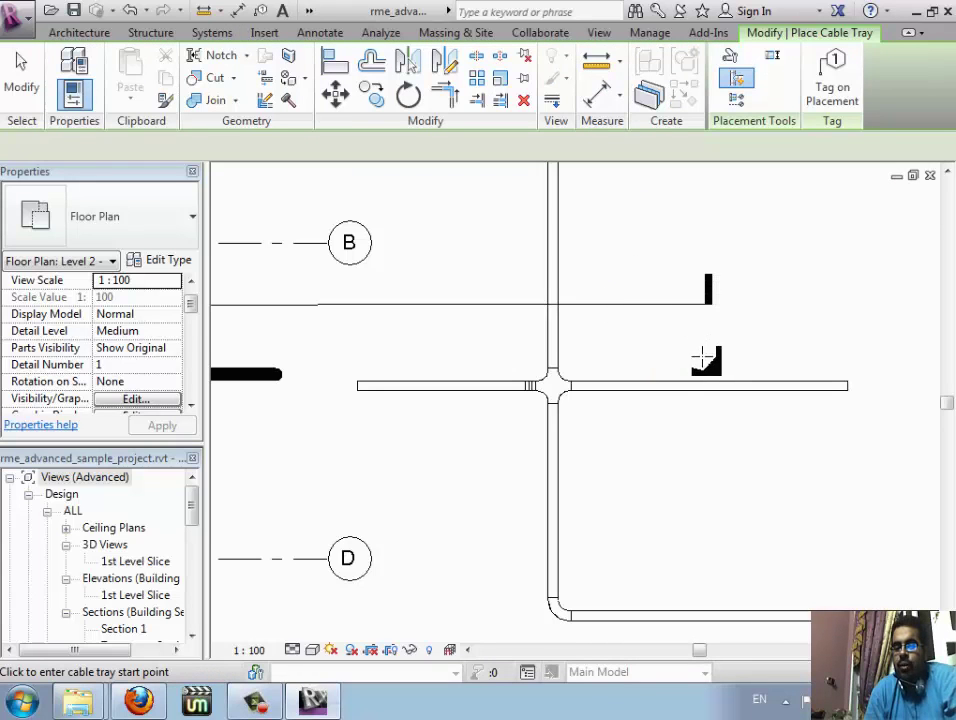
pyautogui.click(663, 290)
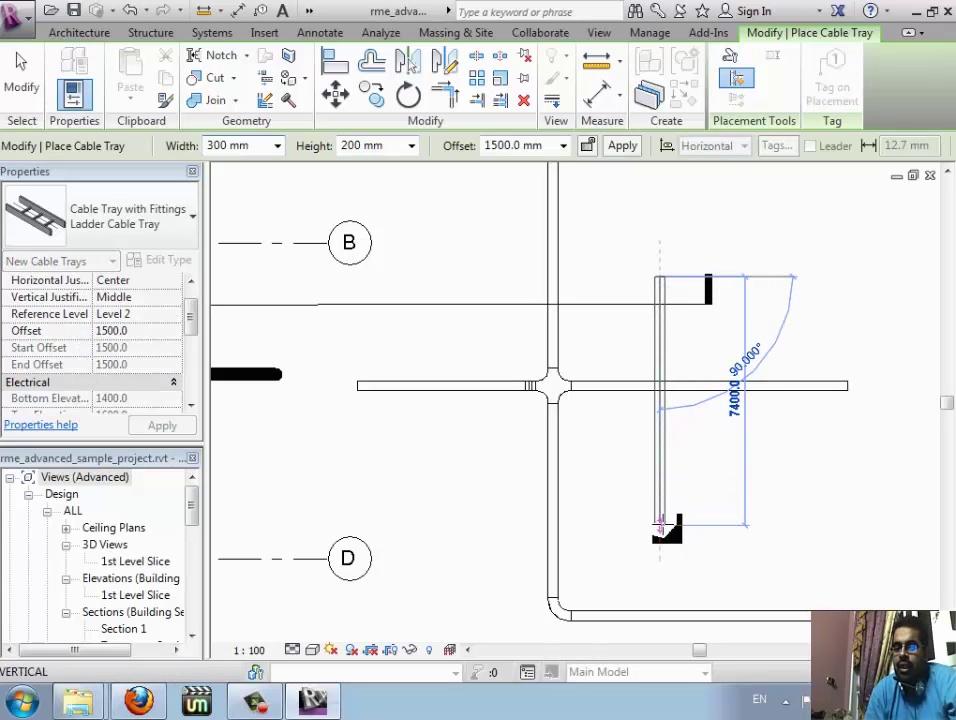
pyautogui.click(661, 523)
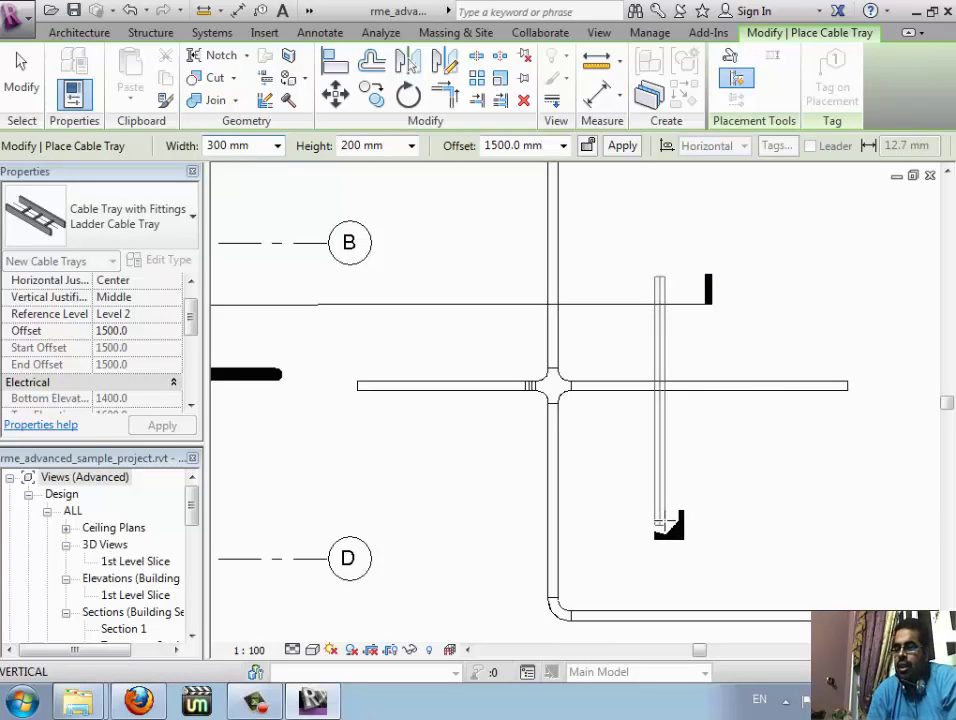
pyautogui.click(660, 522)
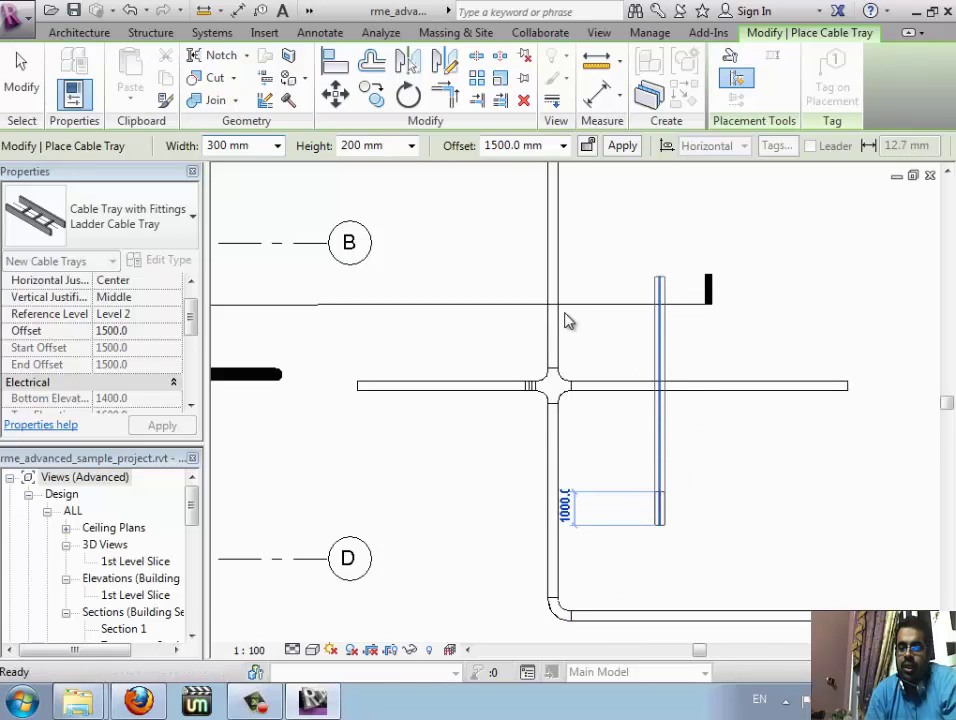
pyautogui.press('Escape')
pyautogui.press('Escape')
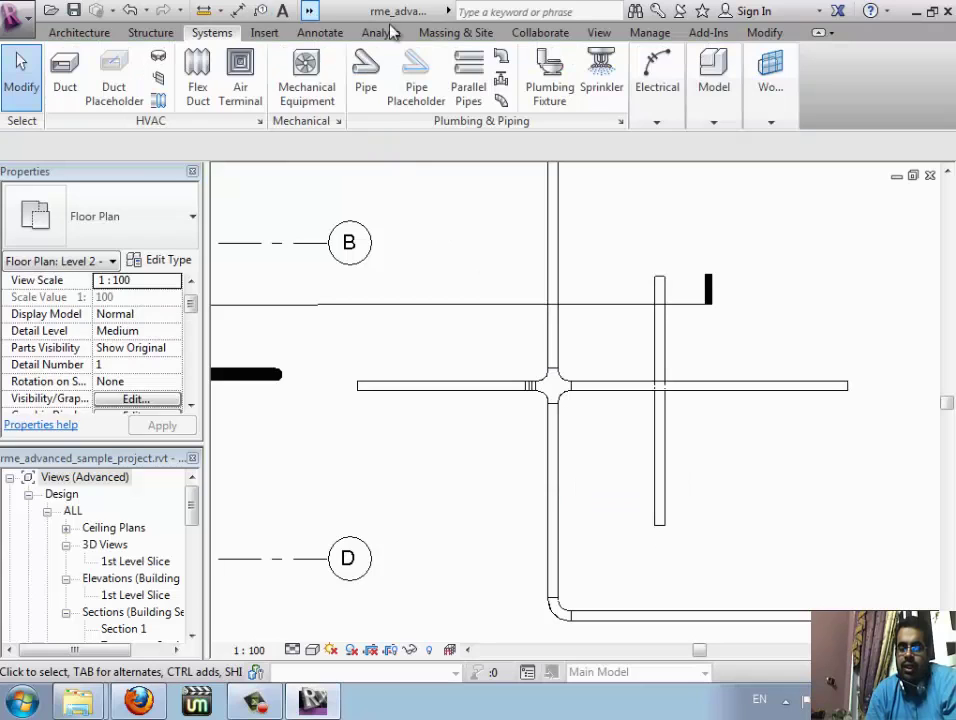
# Step: Open the default 3D view and set its detail level to Fine
pyautogui.click(315, 34)
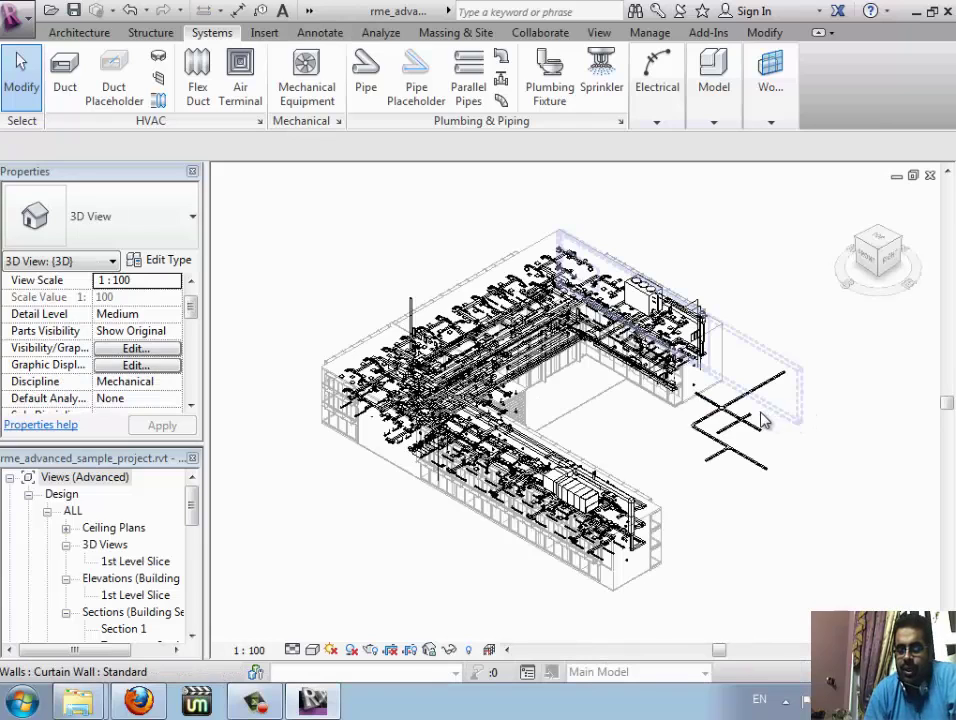
pyautogui.scroll(5, 727, 428)
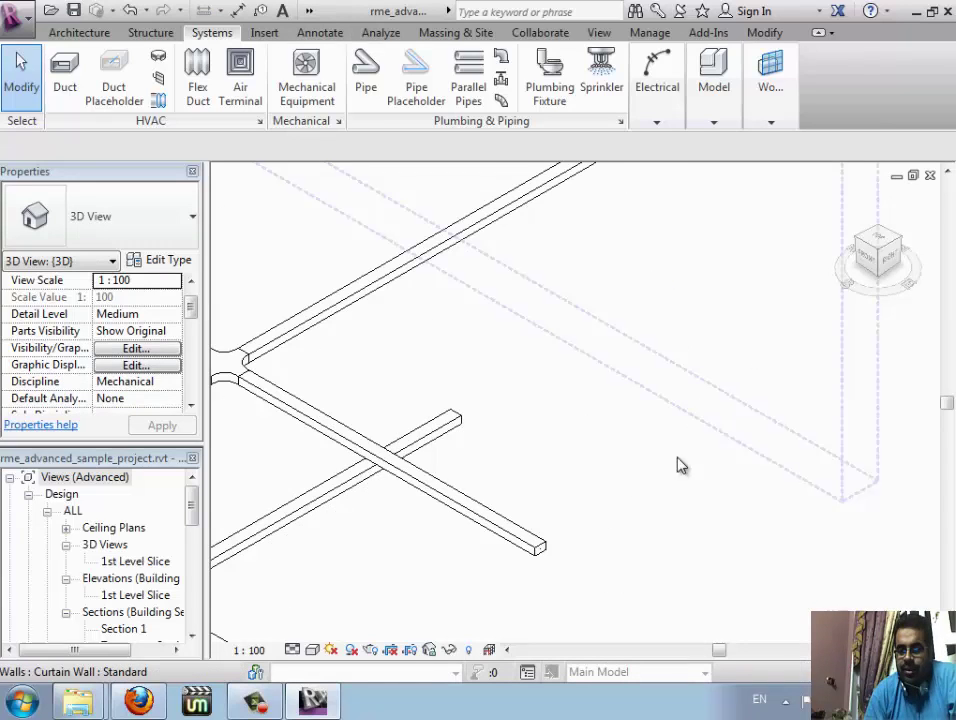
pyautogui.click(292, 650)
pyautogui.click(316, 628)
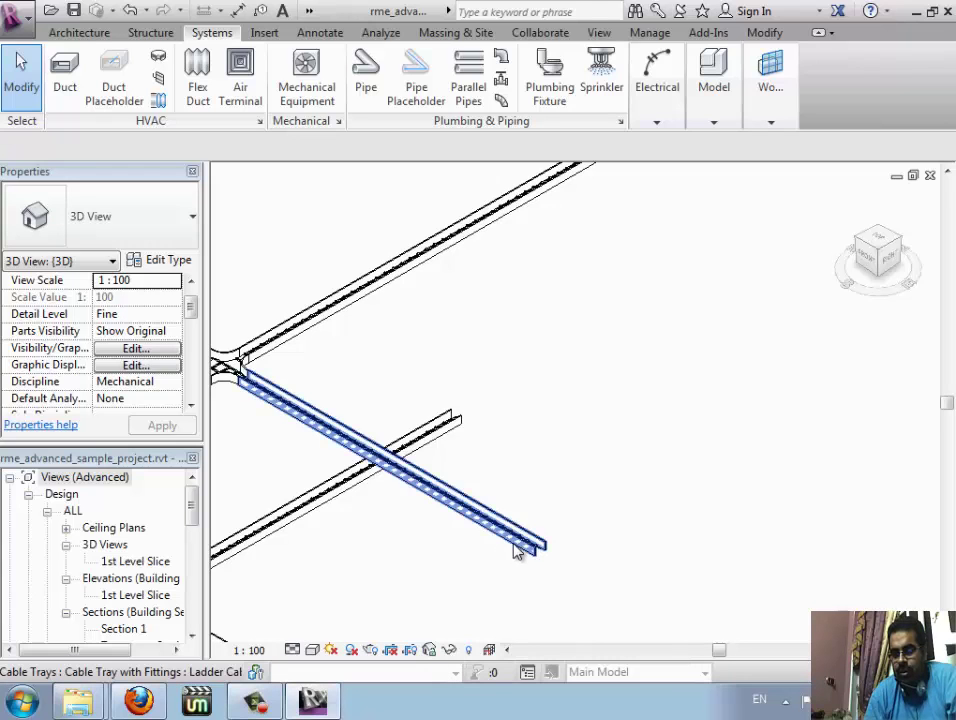
# Step: Zoom and pan to the tray junction, then return to the Level 2 plan
pyautogui.scroll(3, 512, 549)
pyautogui.scroll(2, 512, 549)
pyautogui.scroll(-3, 600, 604)
pyautogui.scroll(-2, 696, 576)
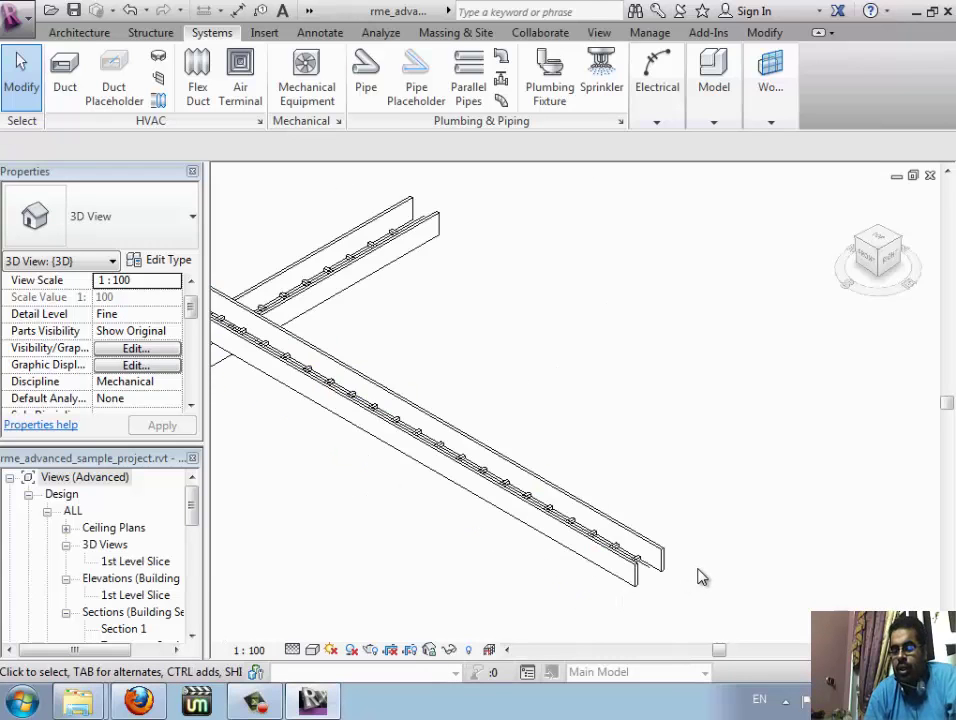
pyautogui.scroll(1, 696, 576)
pyautogui.moveTo(326, 513); pyautogui.dragTo(446, 536, button='middle')
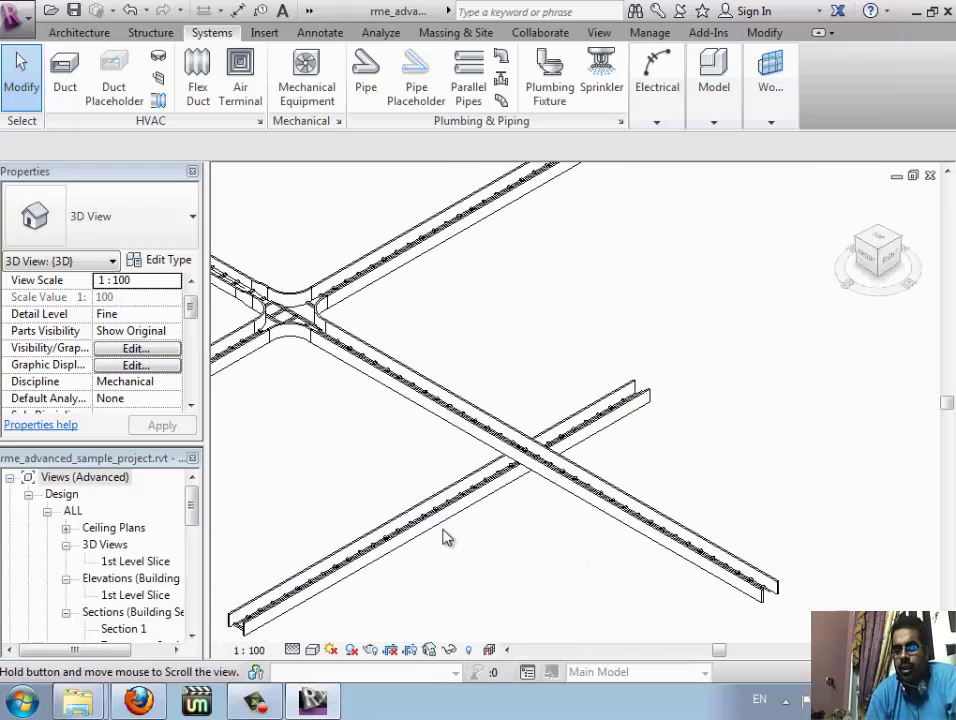
pyautogui.scroll(5, 785, 600)
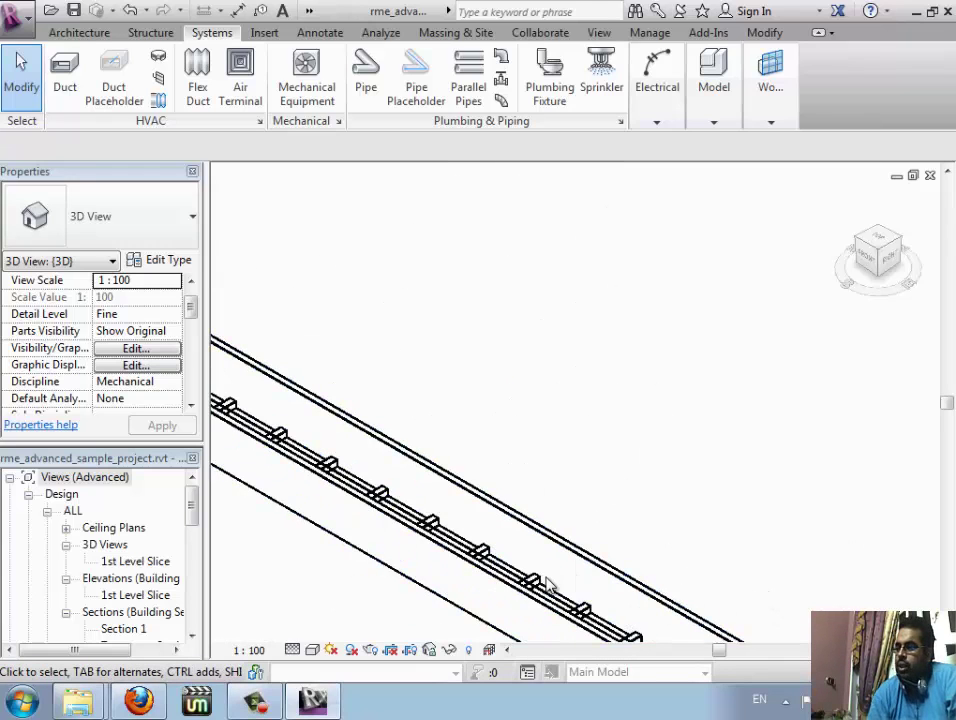
pyautogui.hotkey('ctrl', 'Tab')
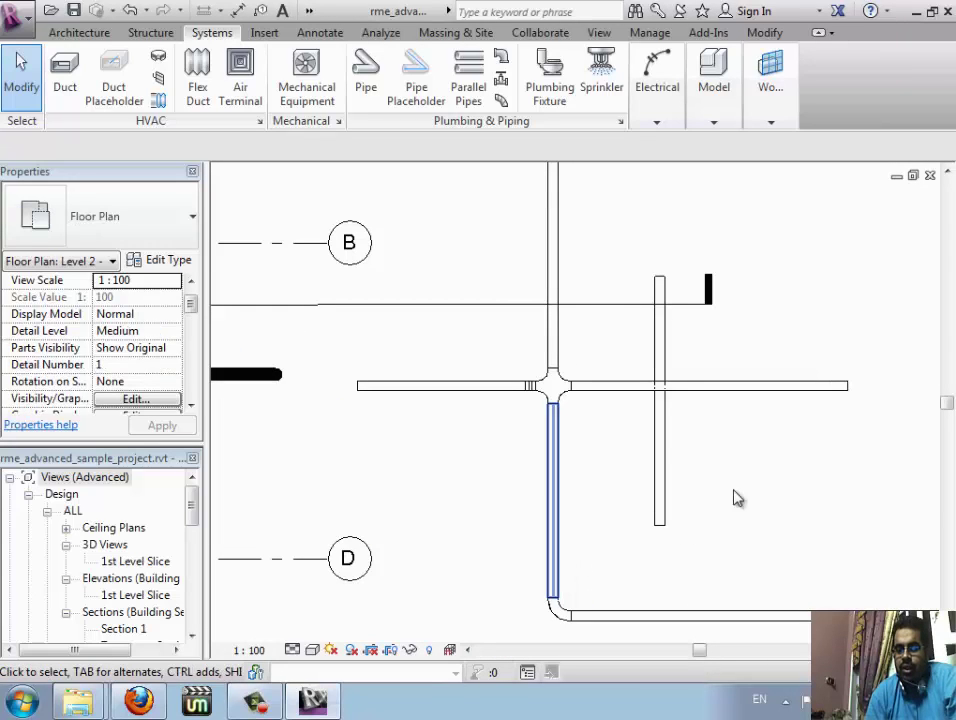
# Step: Draw a 51 mm rigid nonmetallic conduit south from the horizontal tray, then reopen the default 3D view
pyautogui.click(656, 100)
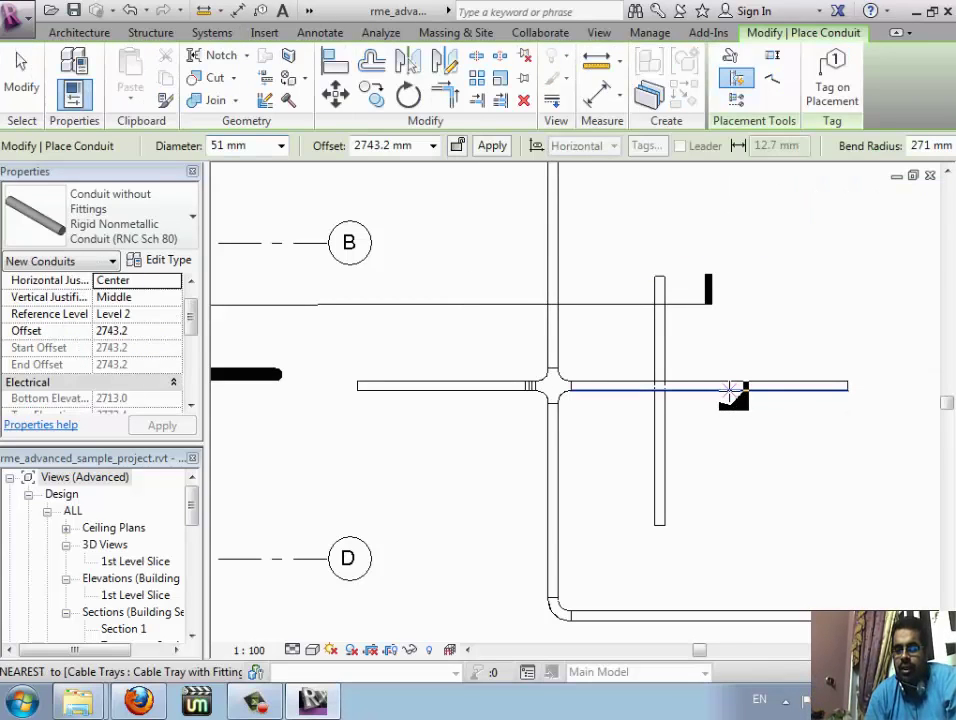
pyautogui.click(740, 461)
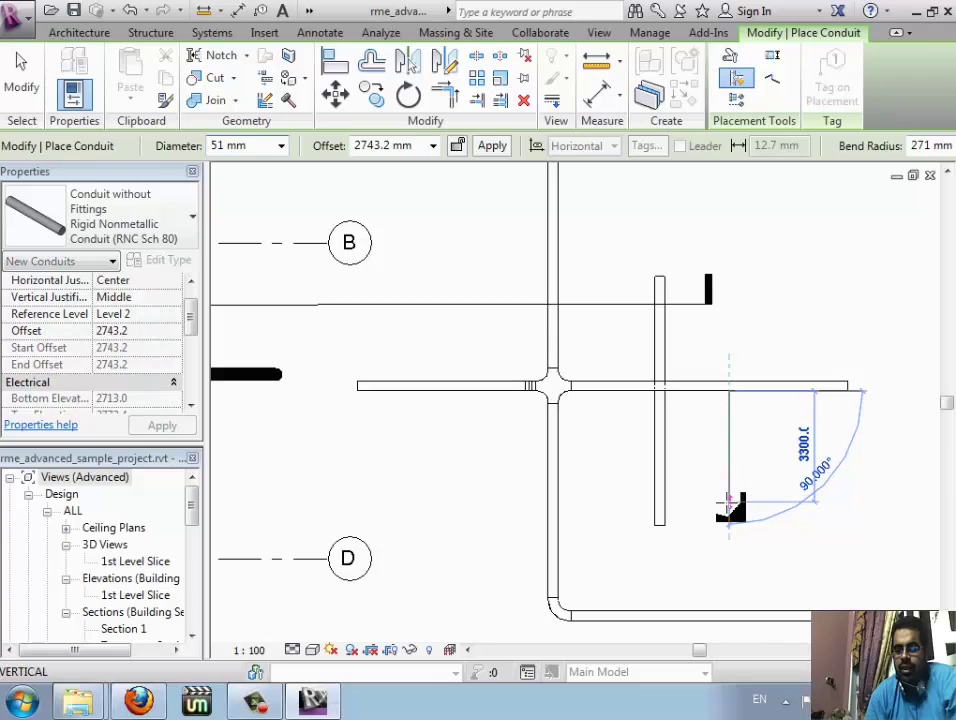
pyautogui.click(758, 537)
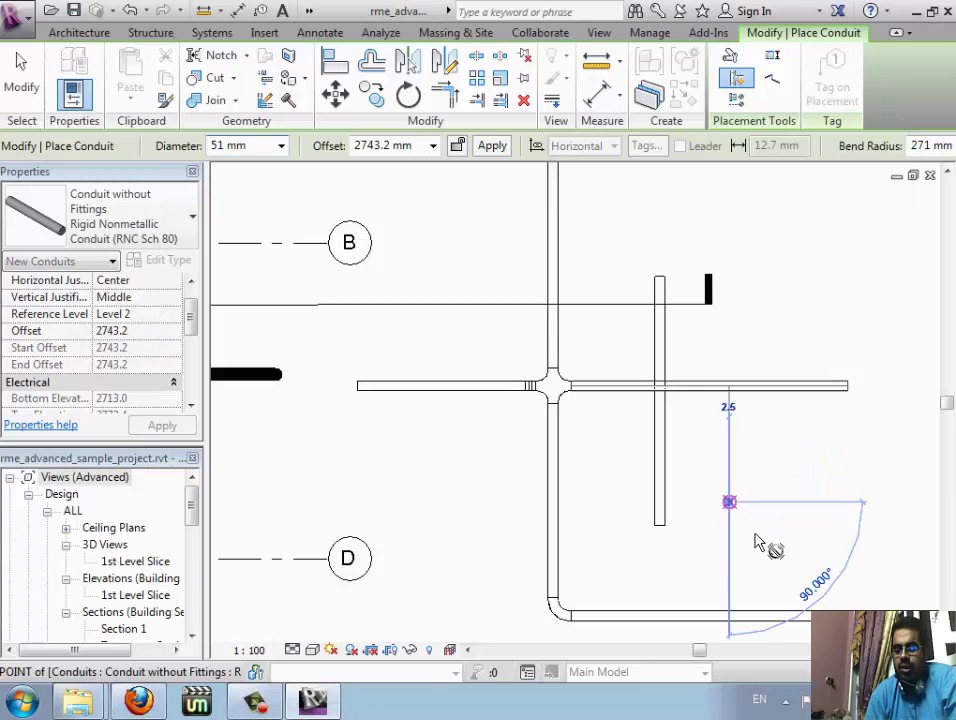
pyautogui.press('Escape')
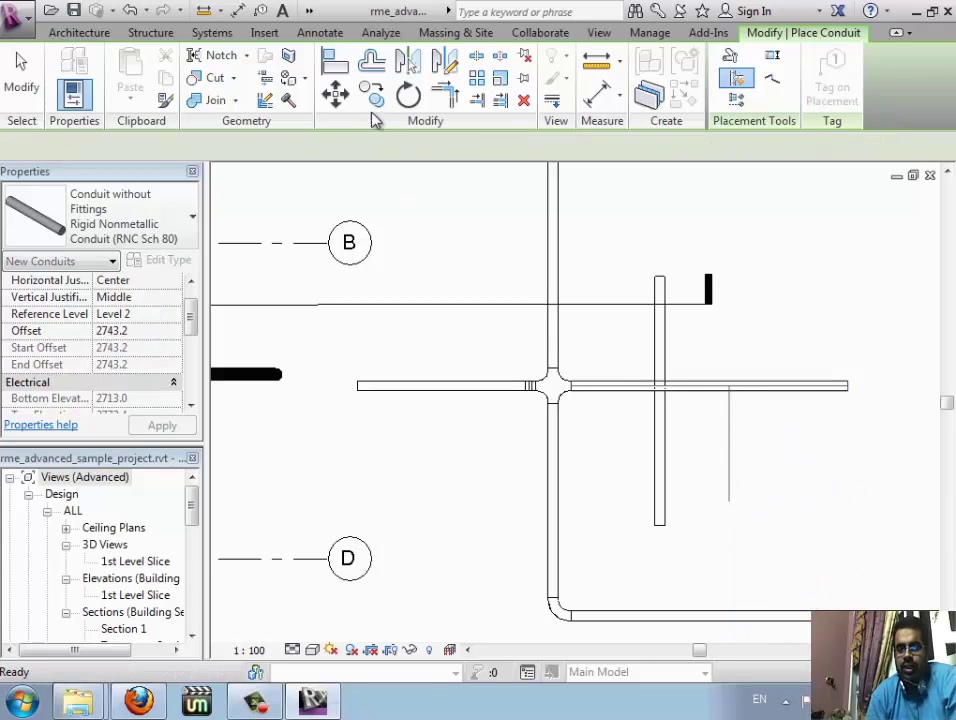
pyautogui.press('Escape')
pyautogui.click(312, 11)
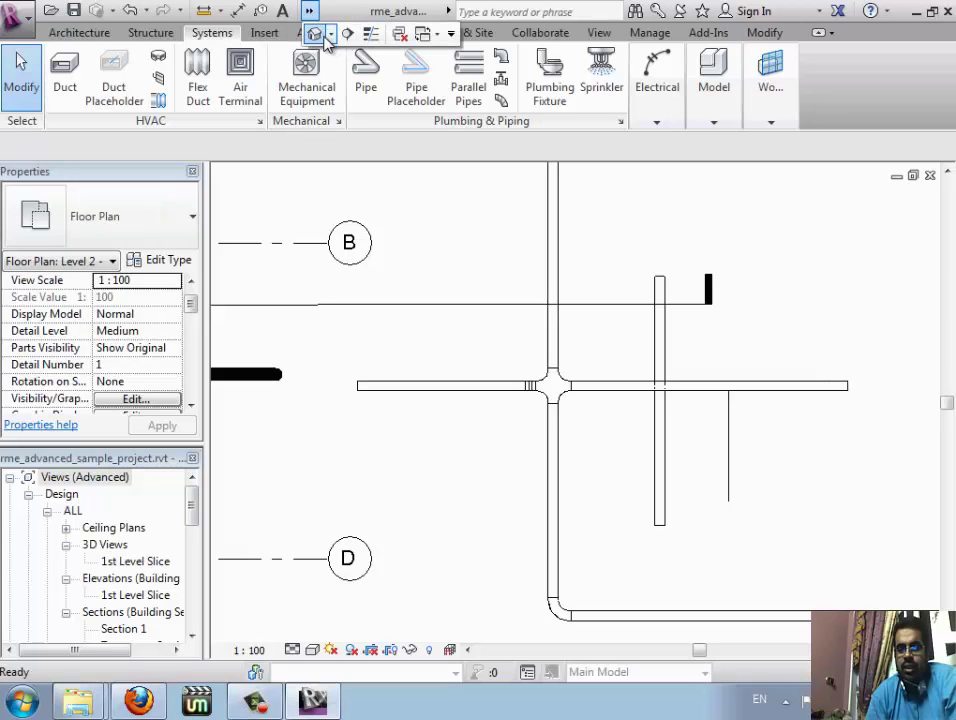
pyautogui.click(318, 34)
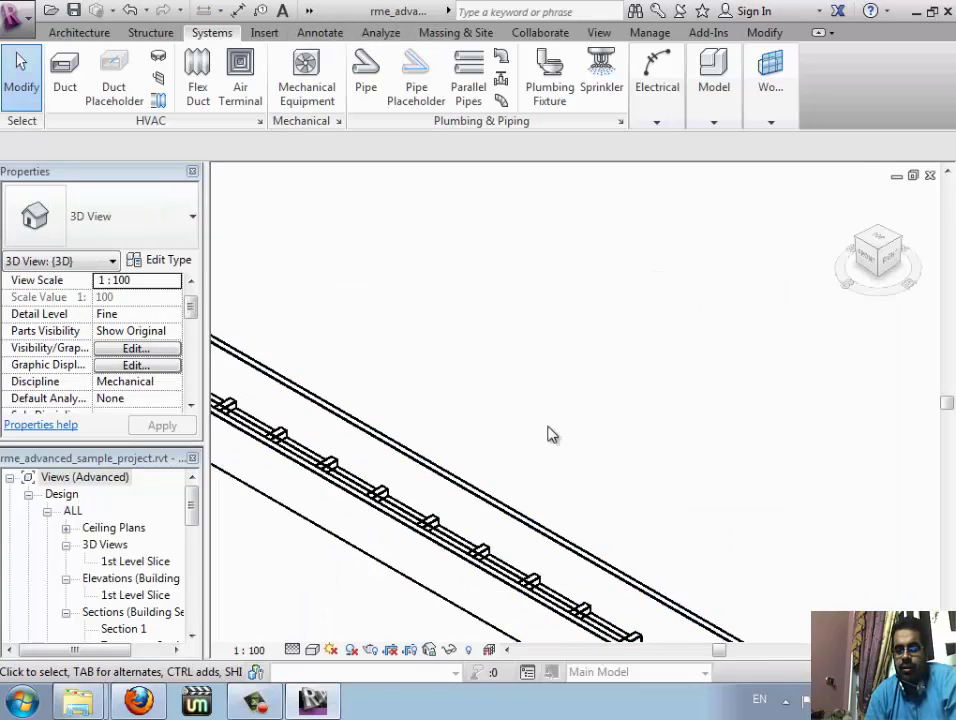
# Step: Select the new conduit and orbit the model to see where it meets the tray
pyautogui.scroll(-2, 548, 434)
pyautogui.scroll(-3, 523, 376)
pyautogui.scroll(-2, 643, 515)
pyautogui.scroll(-1, 643, 515)
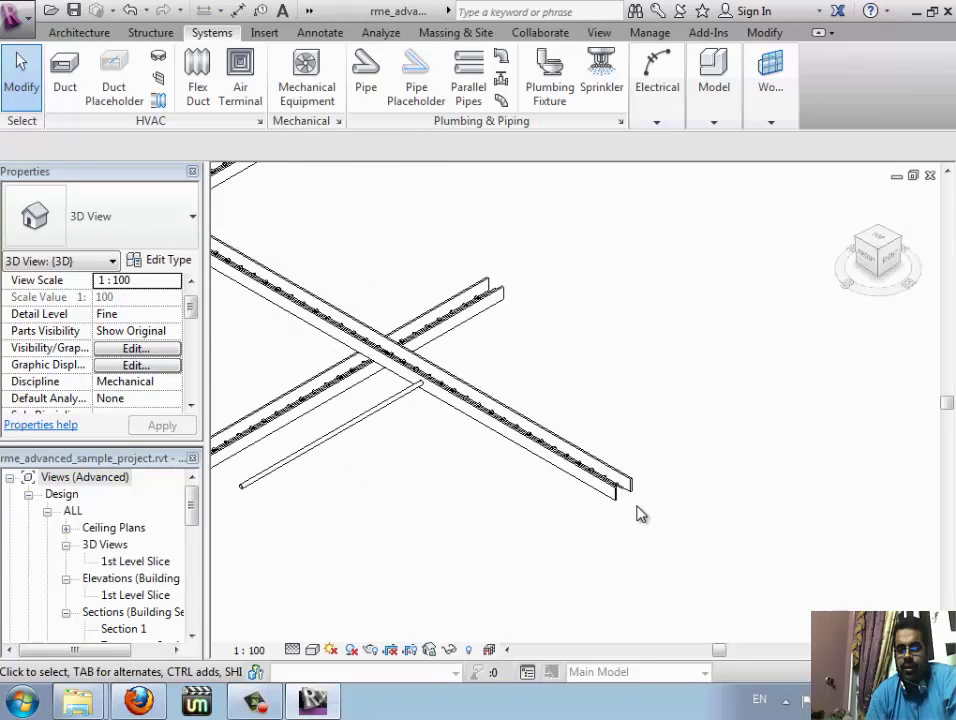
pyautogui.scroll(2, 474, 416)
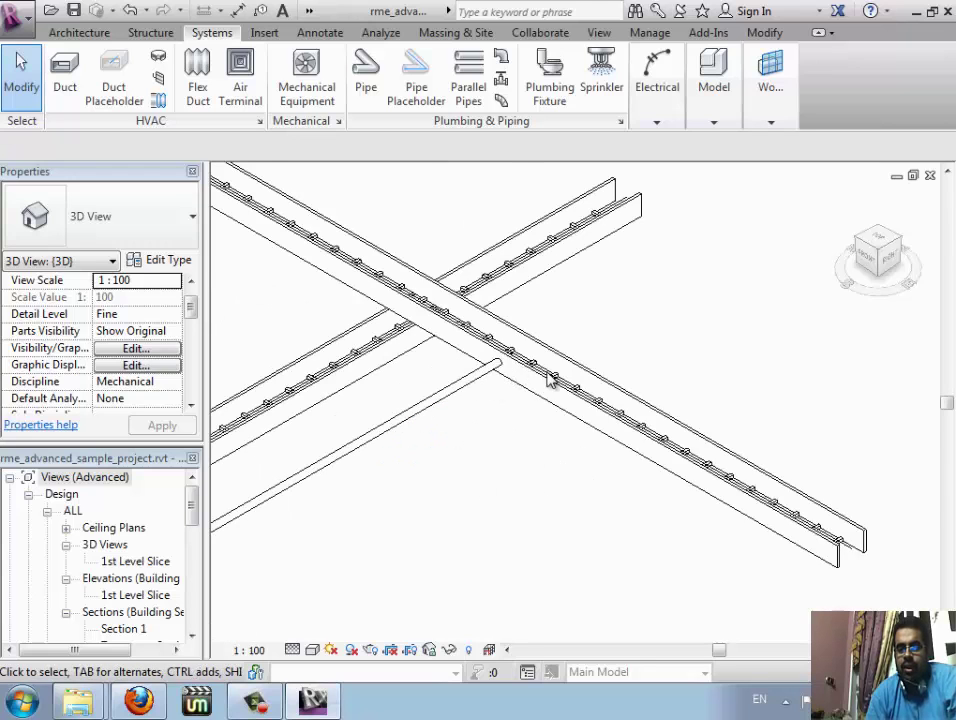
pyautogui.scroll(3, 548, 378)
pyautogui.click(514, 331)
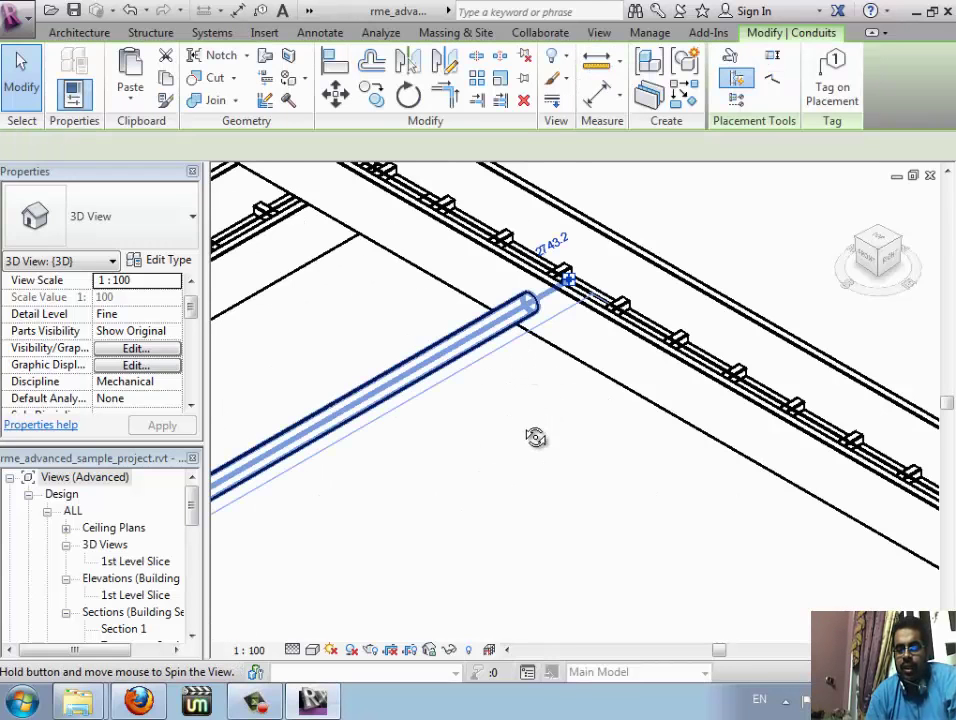
pyautogui.moveTo(535, 437)
pyautogui.keyDown('shift'); pyautogui.mouseDown(button='middle')
pyautogui.moveTo(516, 450)
pyautogui.moveTo(375, 423)
pyautogui.moveTo(529, 561)
pyautogui.mouseUp(button='middle'); pyautogui.keyUp('shift')
pyautogui.moveTo(527, 371); pyautogui.dragTo(508, 255, button='middle')
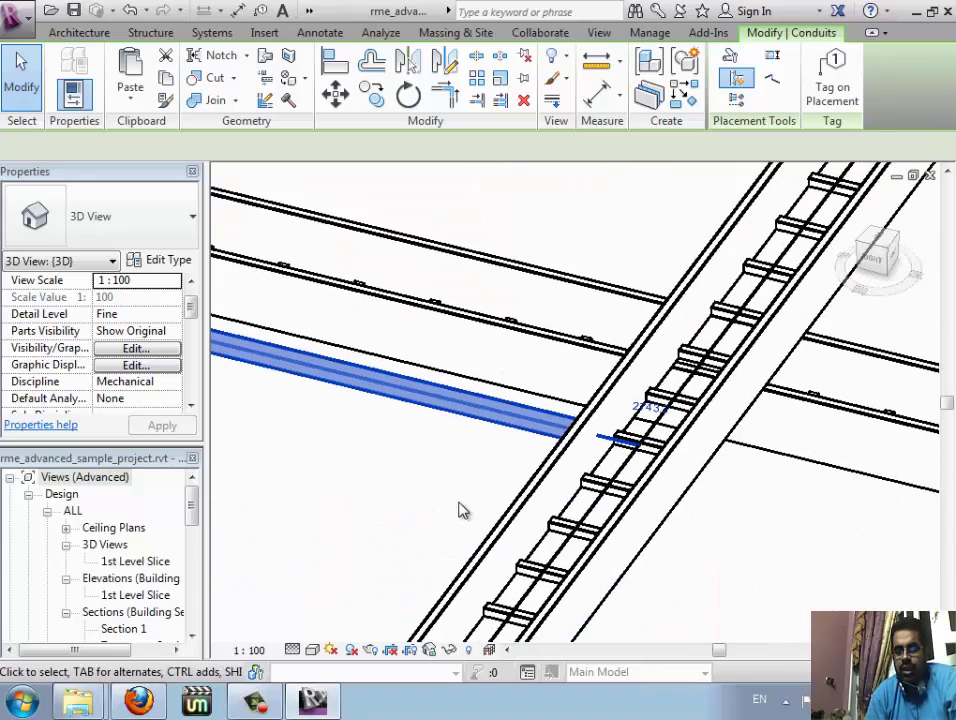
pyautogui.press('Escape')
pyautogui.scroll(2, 612, 462)
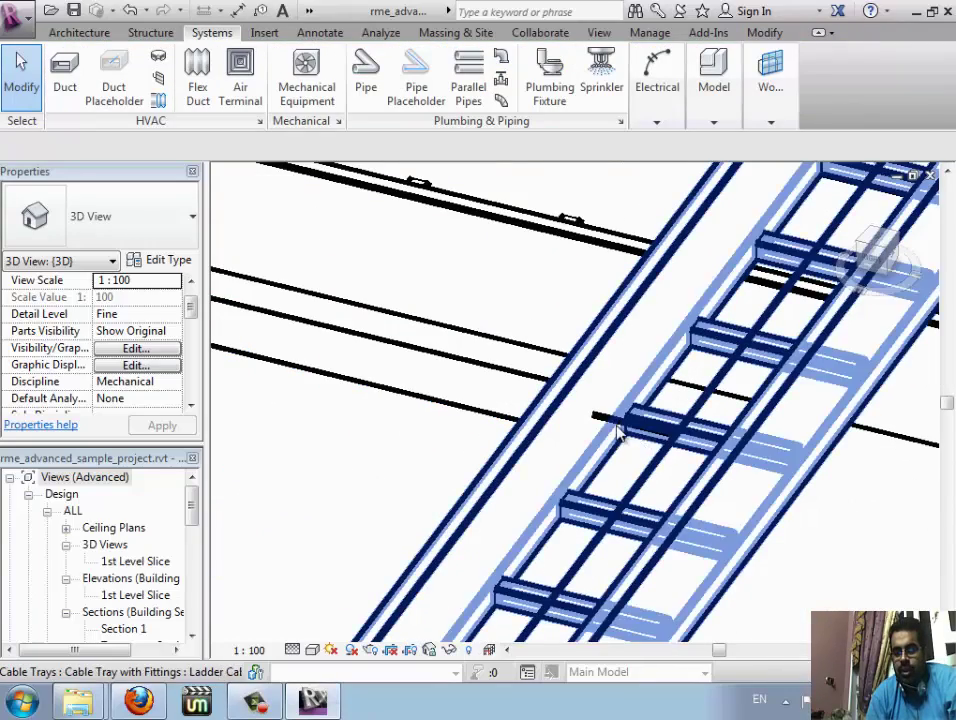
# Step: Show the 3D trays as thin lines (TL), zoom out, and return to the Level 2 plan
pyautogui.press('t')
pyautogui.press('l')
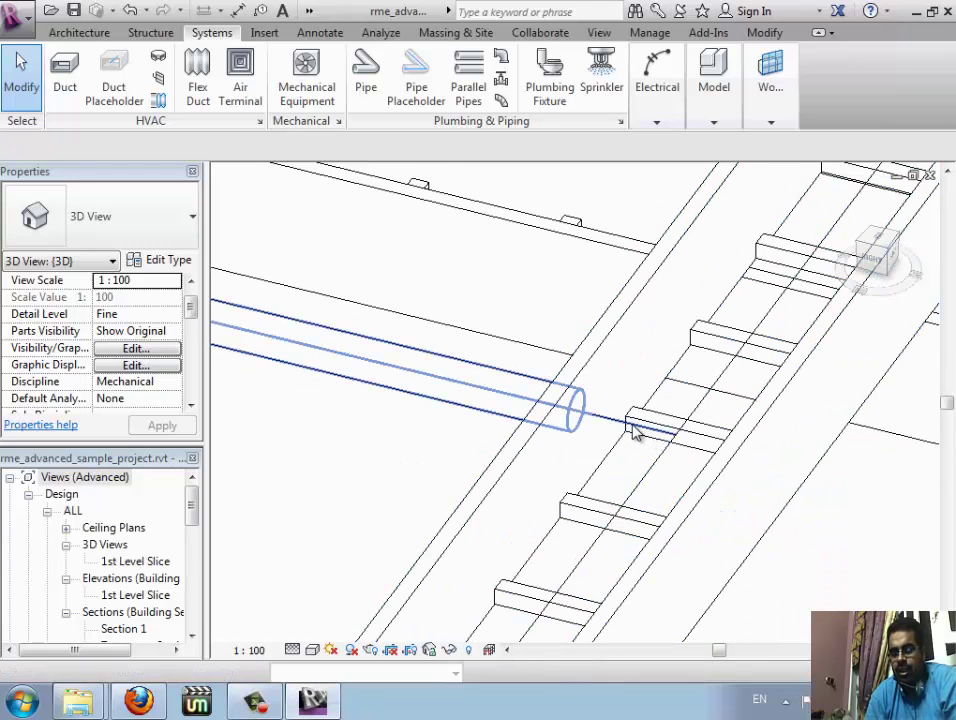
pyautogui.scroll(-1, 412, 455)
pyautogui.scroll(-1, 540, 452)
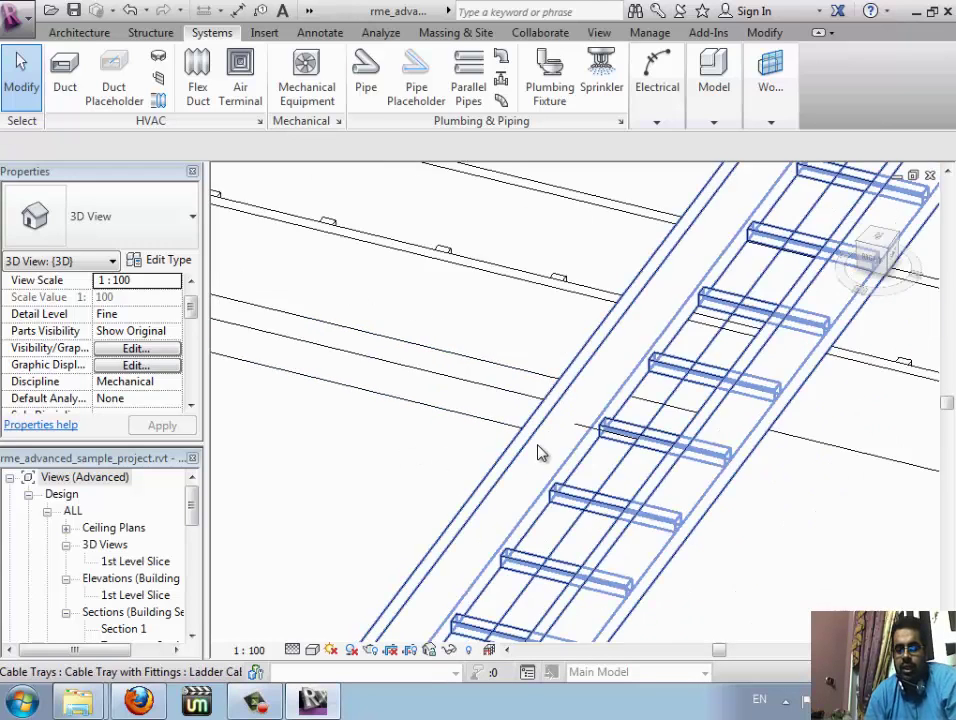
pyautogui.scroll(-1, 540, 450)
pyautogui.scroll(-1, 545, 450)
pyautogui.hotkey('ctrl', 'Tab')
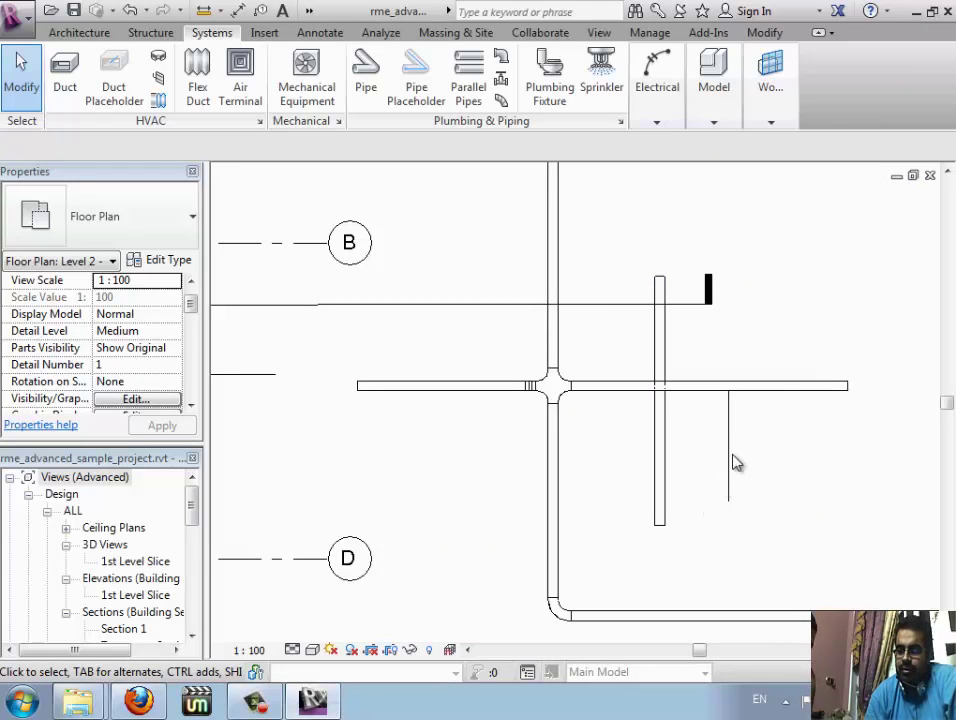
# Step: Start Create Similar from the horizontal 300 × 200 mm tray at 2743.2 mm offset, after cancelling trial attempts
pyautogui.click(781, 392)
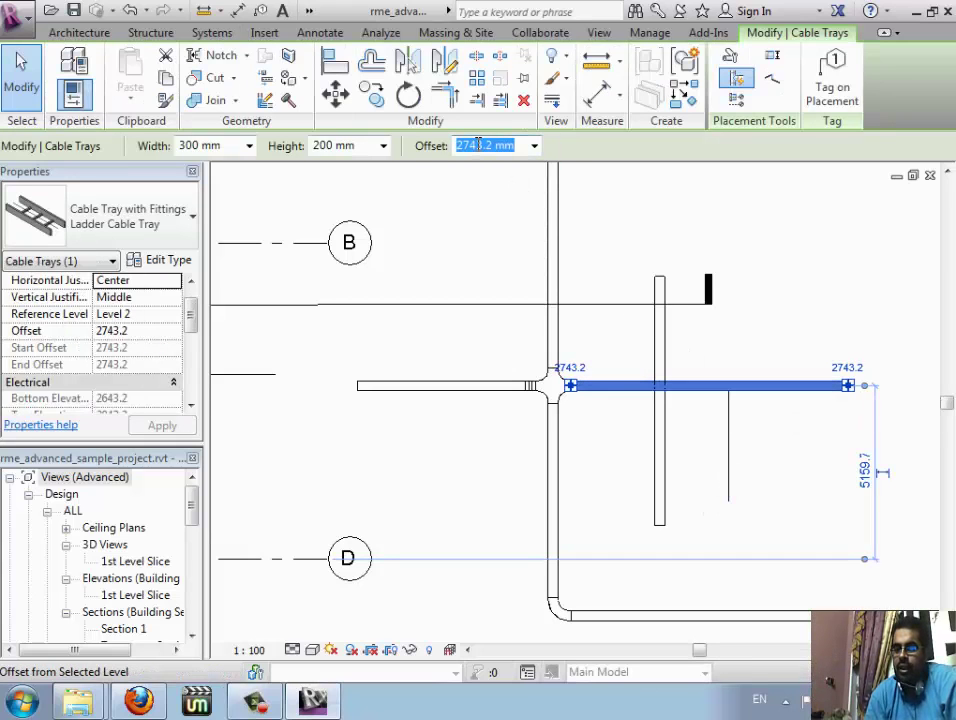
pyautogui.rightClick(781, 390)
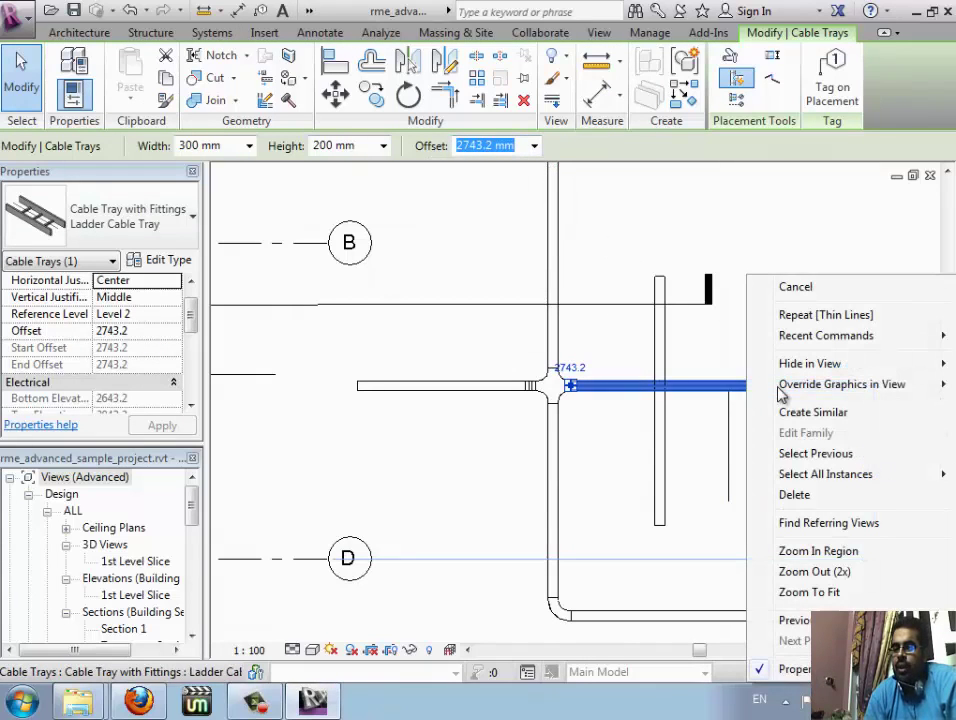
pyautogui.click(815, 414)
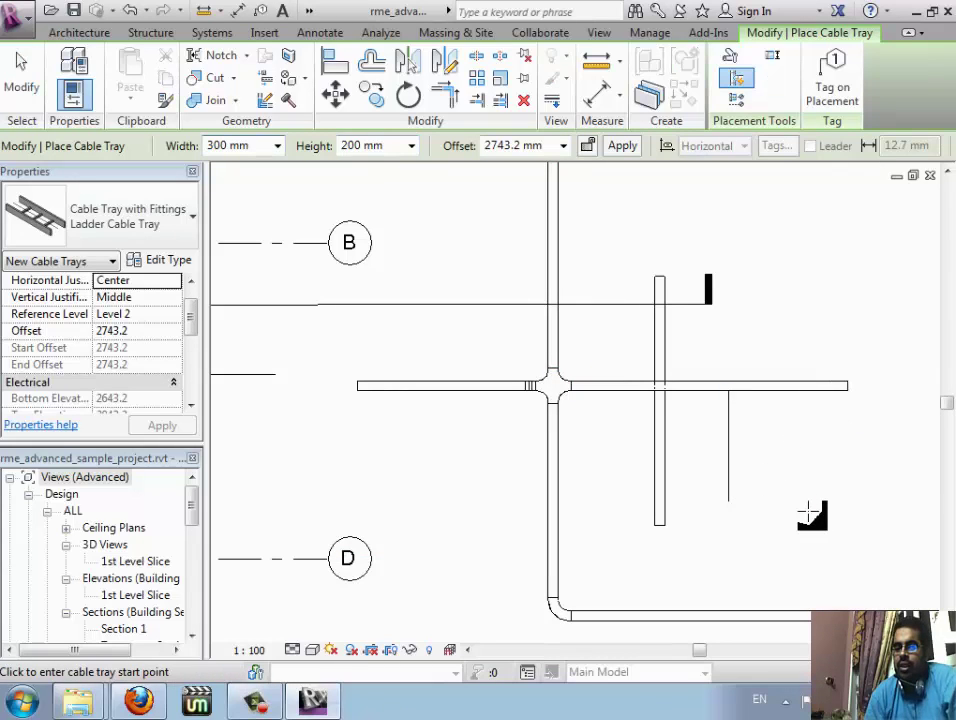
pyautogui.press('Escape')
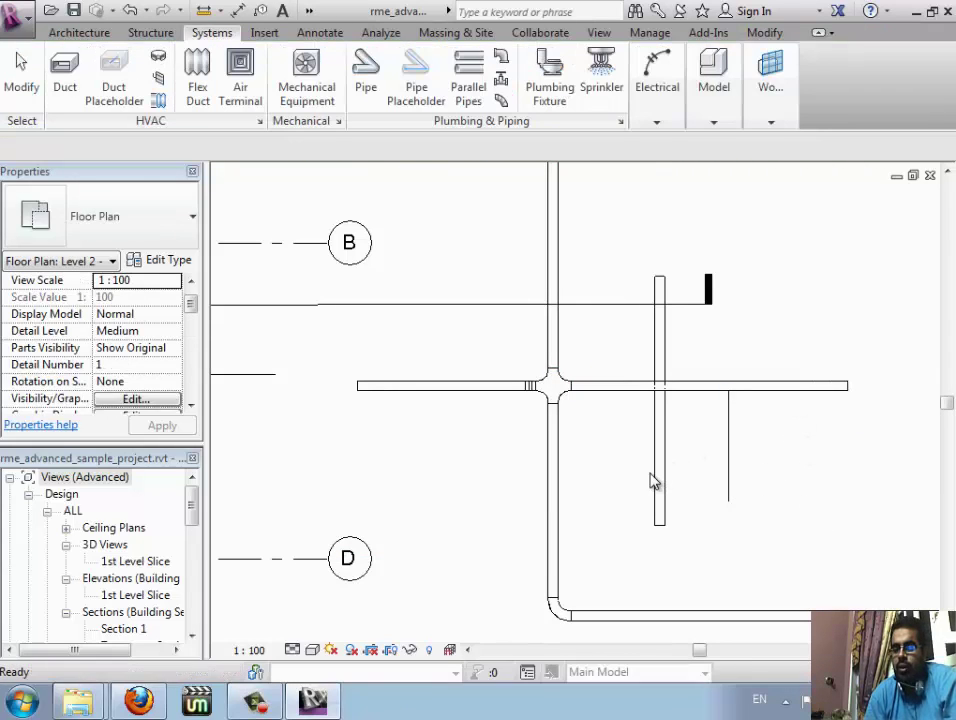
pyautogui.rightClick(658, 480)
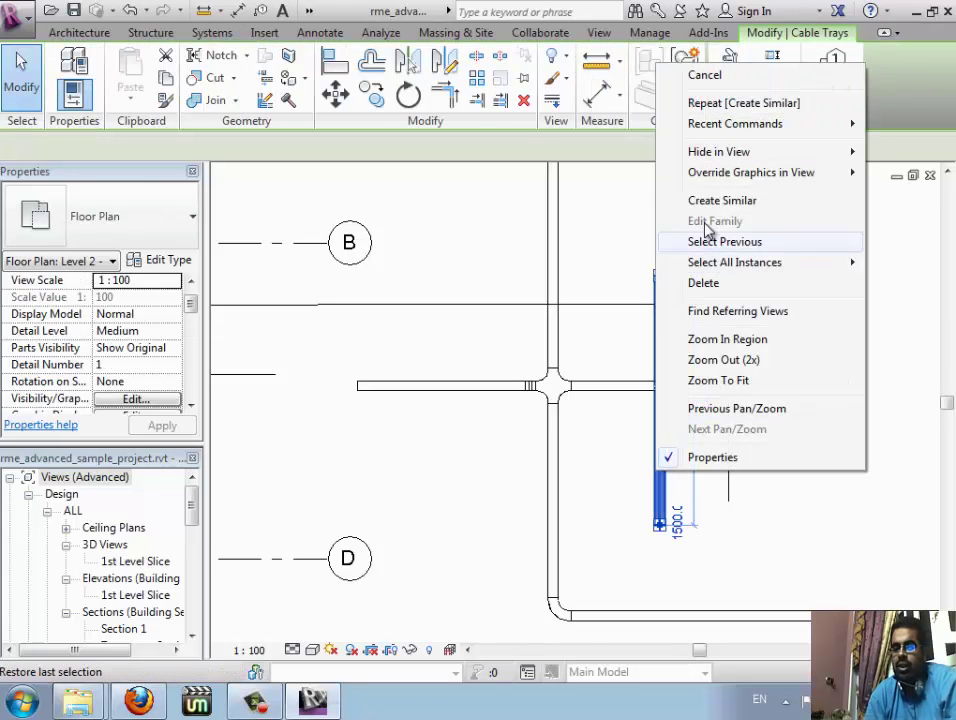
pyautogui.click(731, 203)
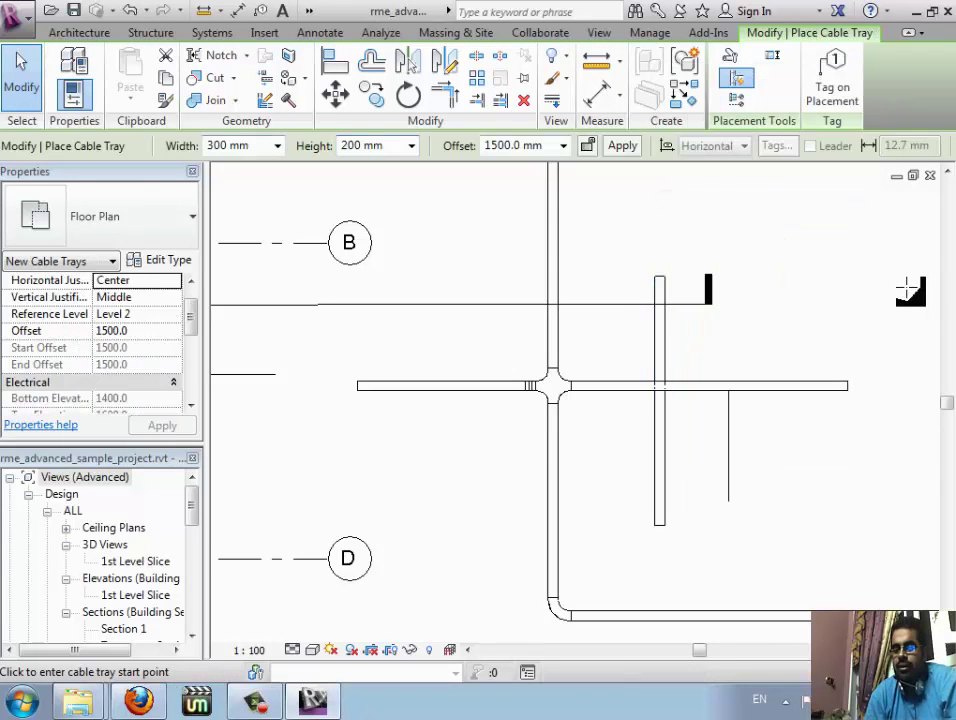
pyautogui.press('Escape')
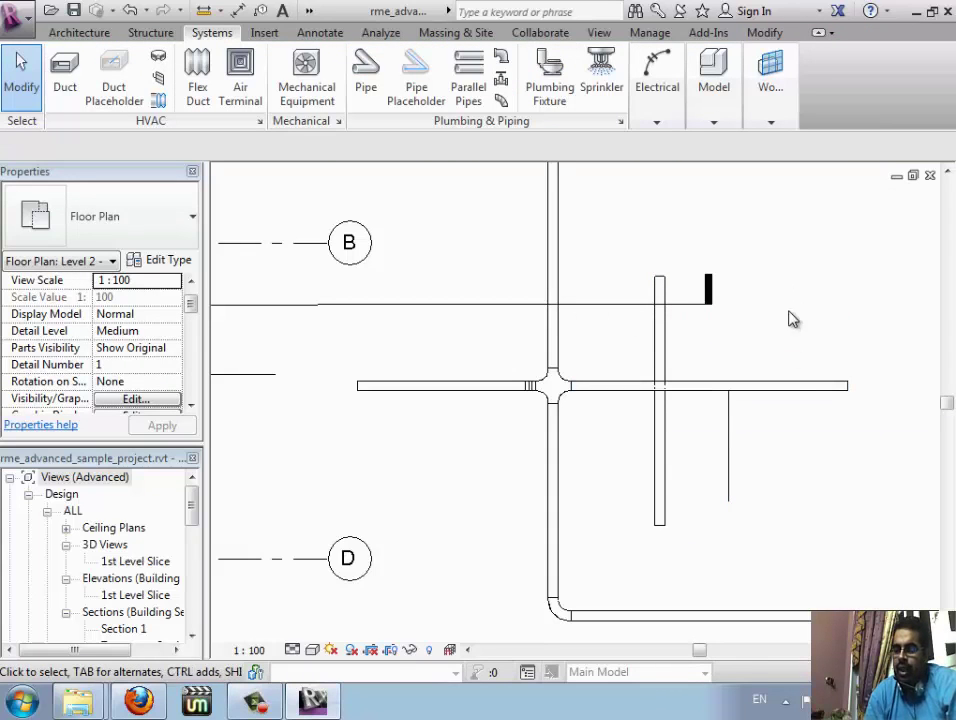
pyautogui.click(794, 386)
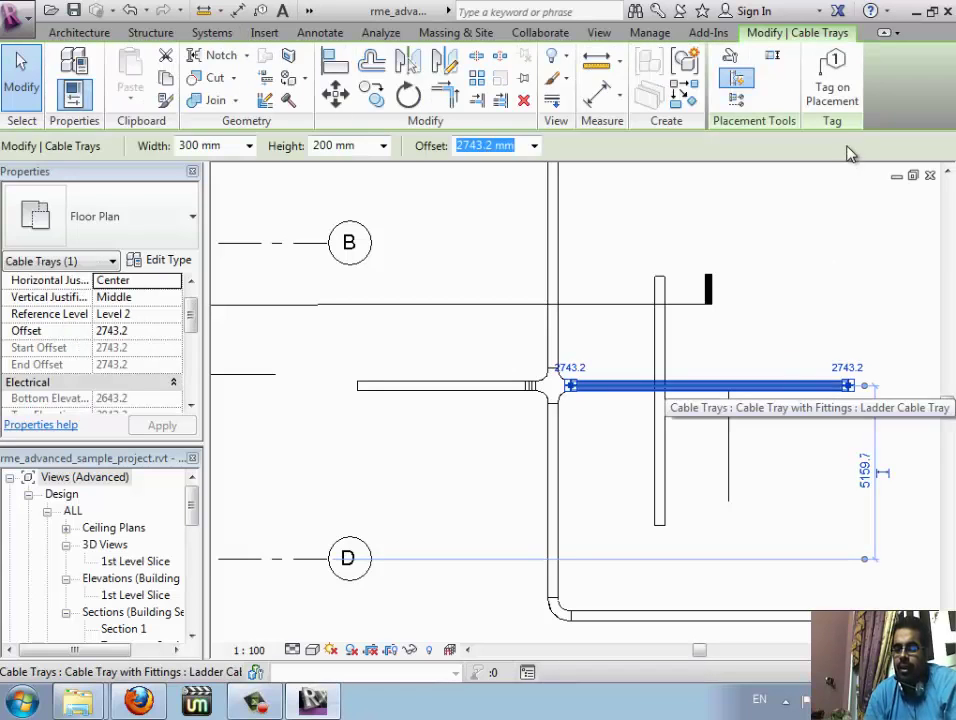
pyautogui.click(760, 270)
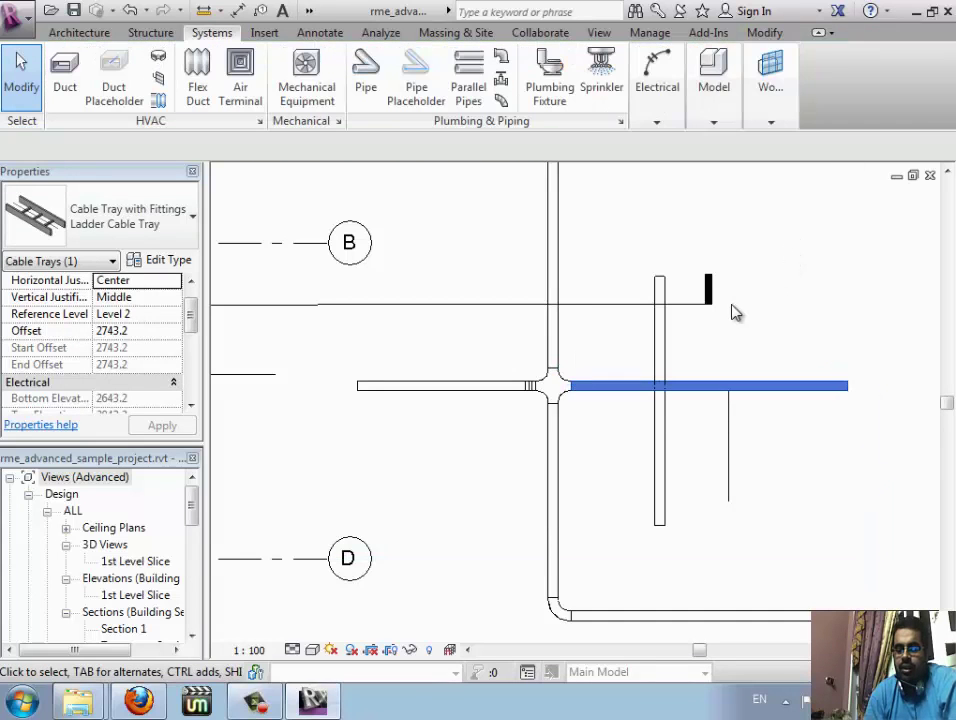
pyautogui.rightClick(768, 401)
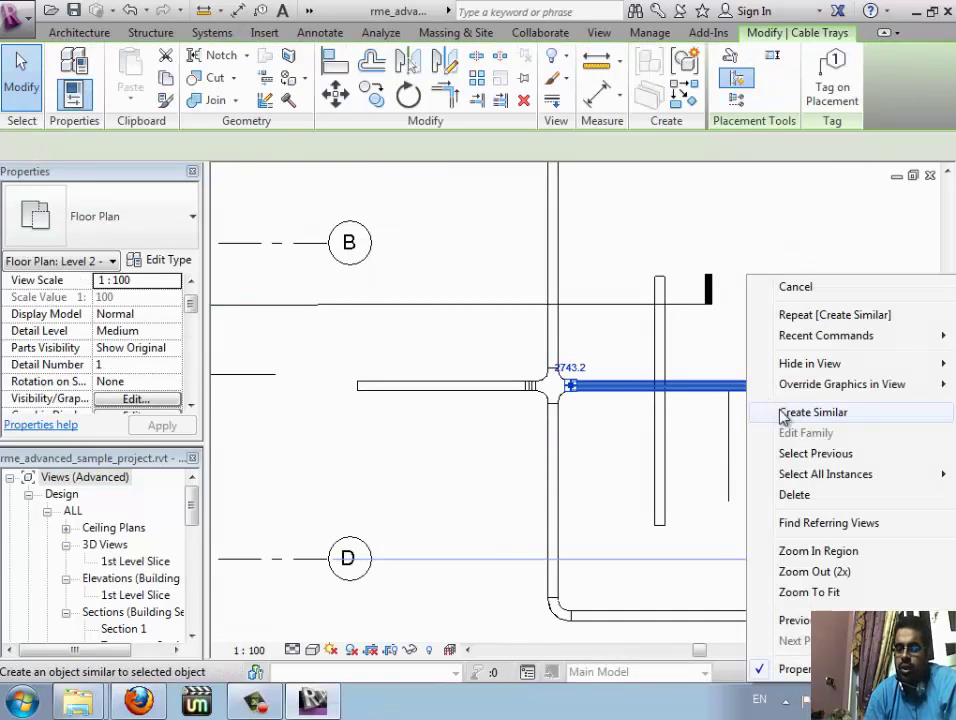
pyautogui.click(795, 419)
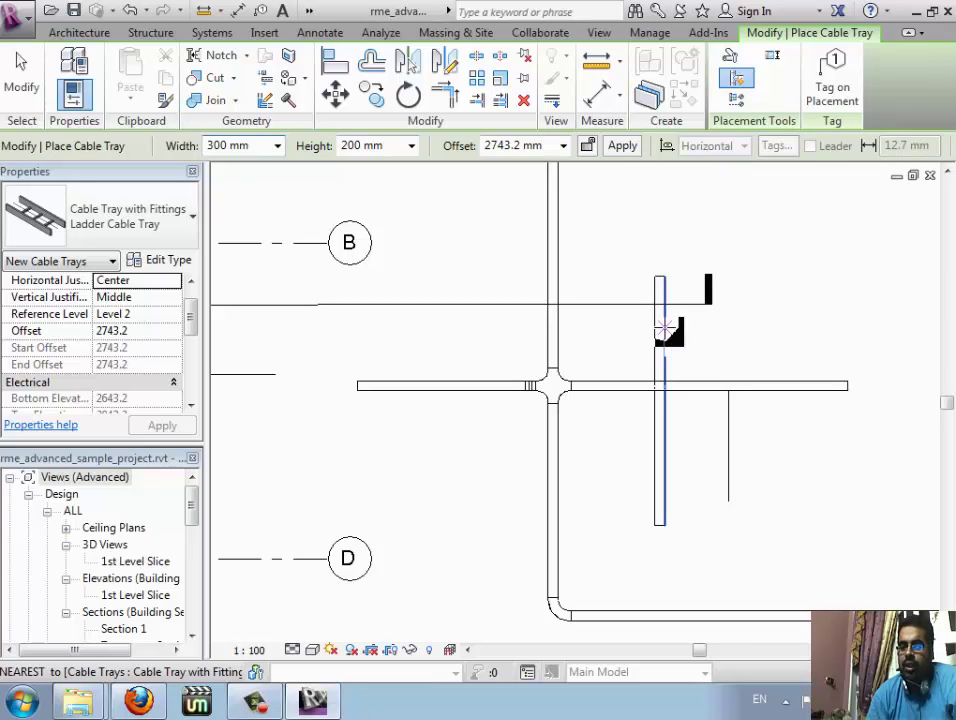
# Step: Turn on Inherit Elevation and draw a tray branching right from the vertical tray
pyautogui.click(736, 100)
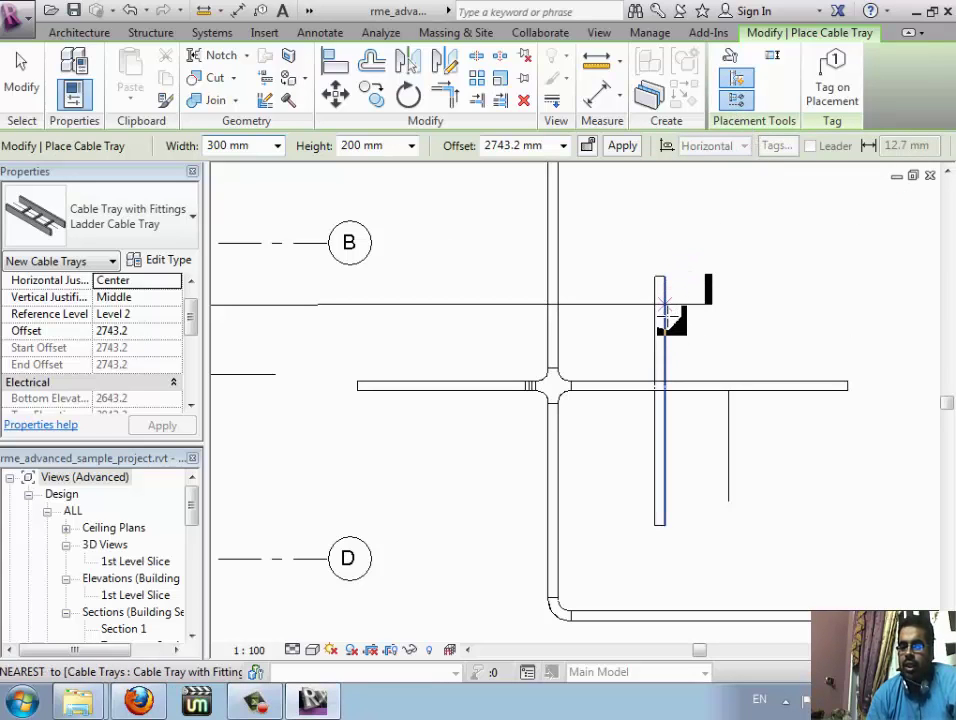
pyautogui.click(667, 318)
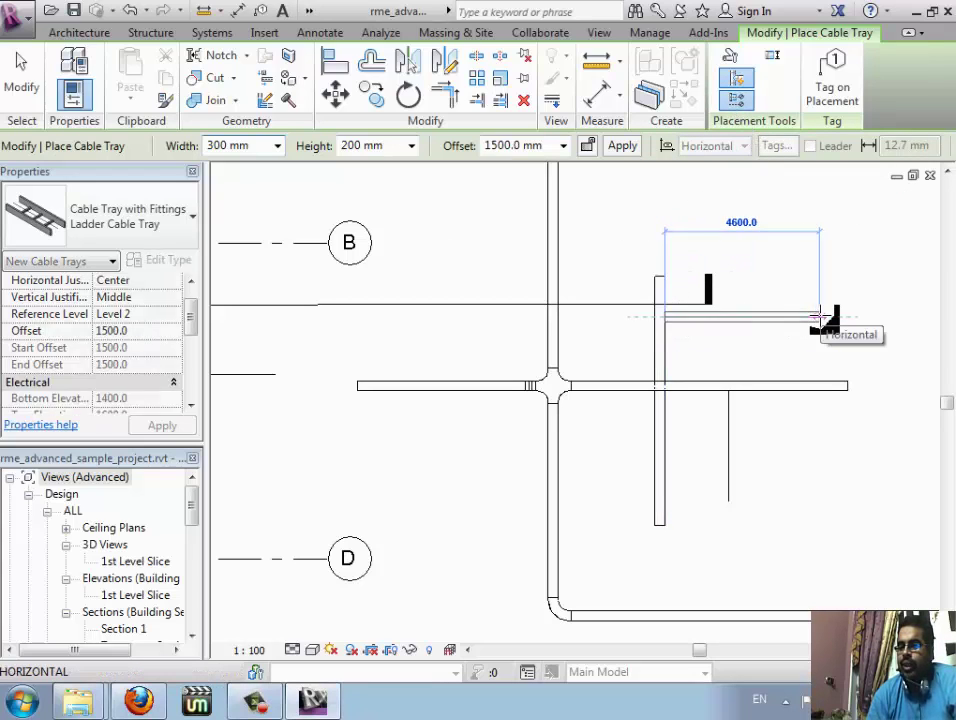
pyautogui.click(822, 318)
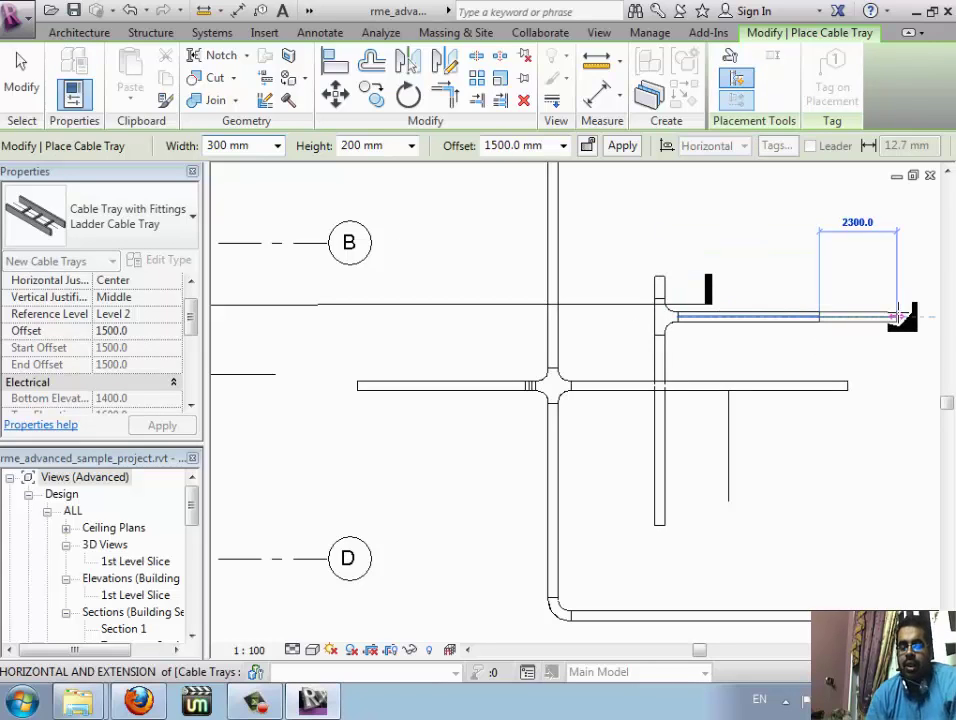
pyautogui.press('Escape')
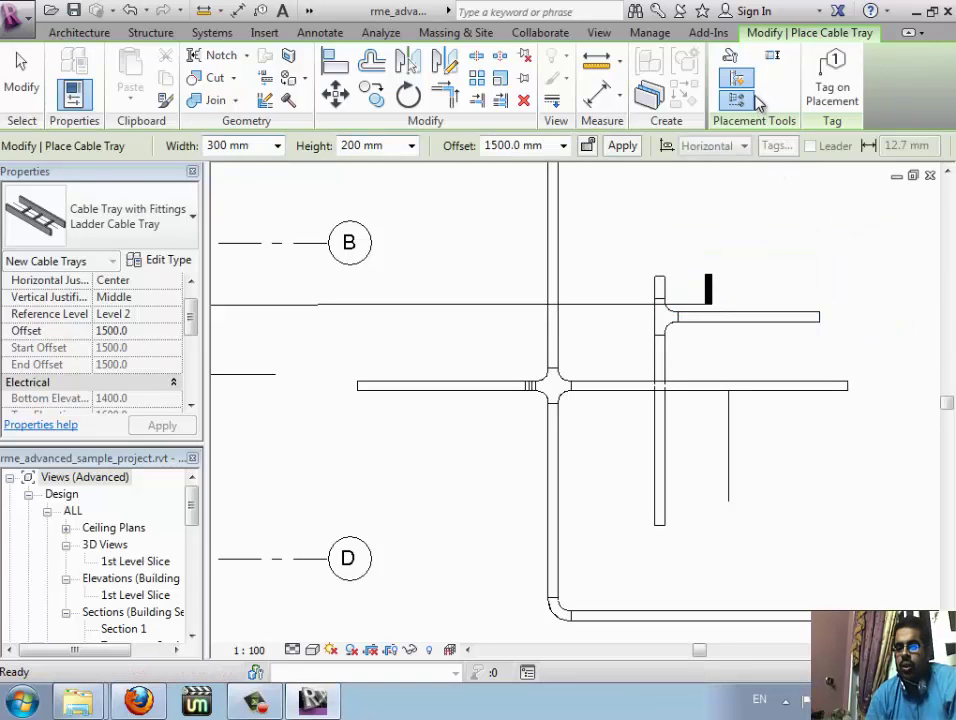
# Step: Cancel the failed branch dropping from the left tray and dismiss the warning
pyautogui.click(422, 386)
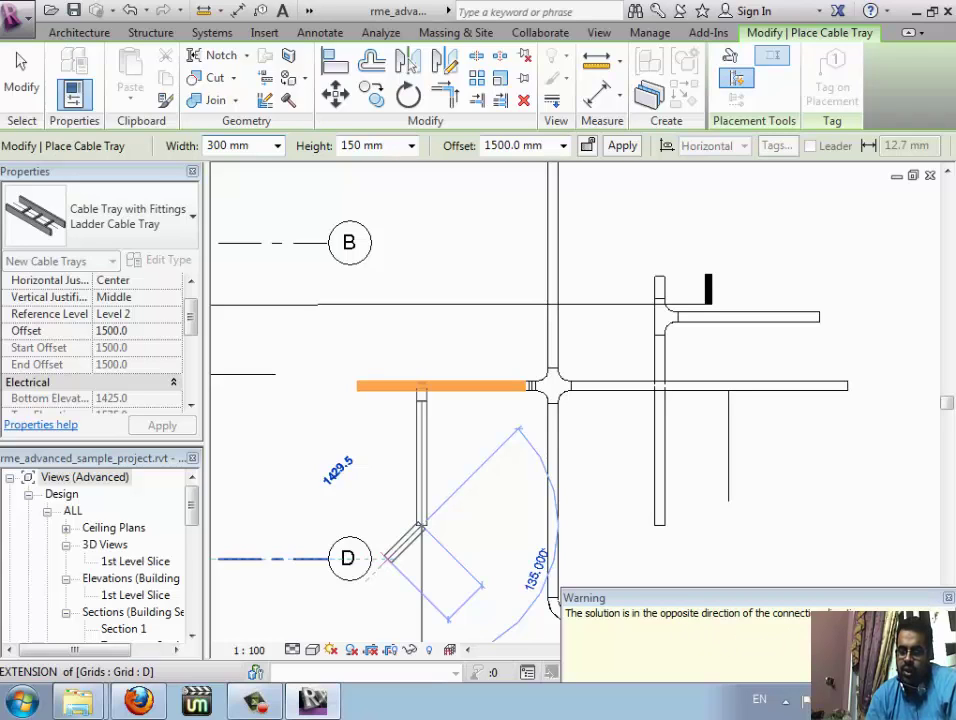
pyautogui.press('Escape')
pyautogui.press('Escape')
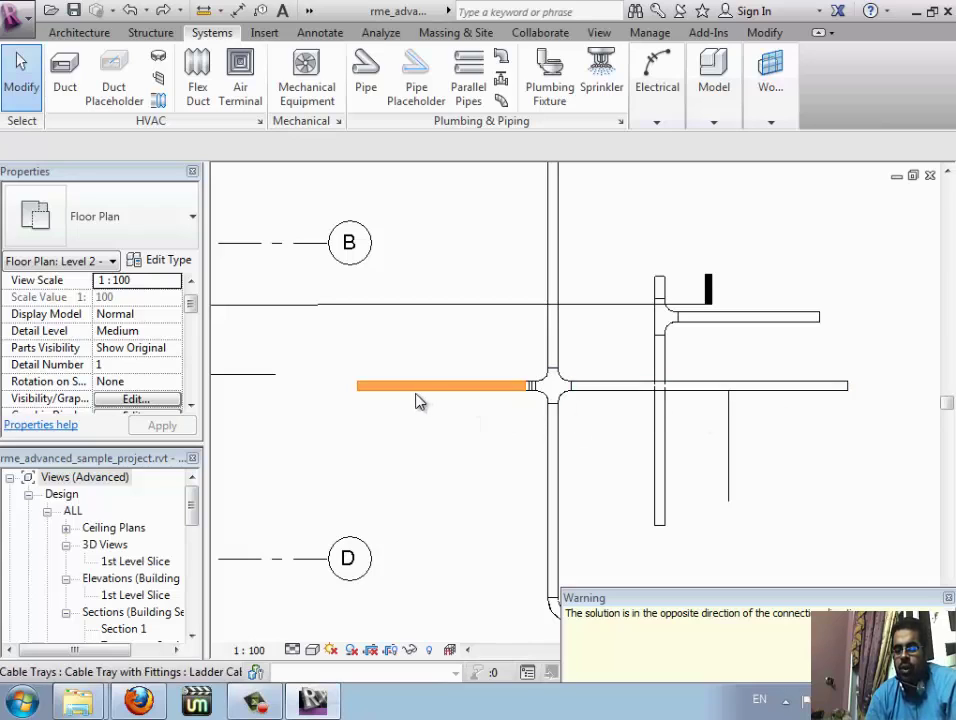
pyautogui.click(449, 442)
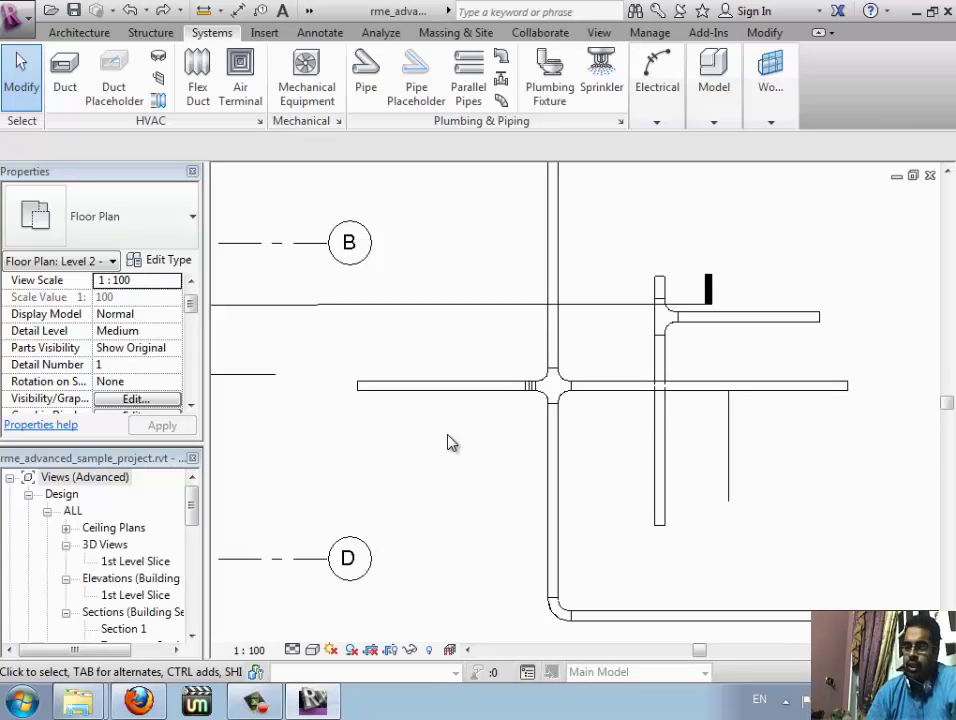
# Step: Using Create Similar, draw a short tray down from the left tray's midpoint, joined by a tee
pyautogui.rightClick(815, 320)
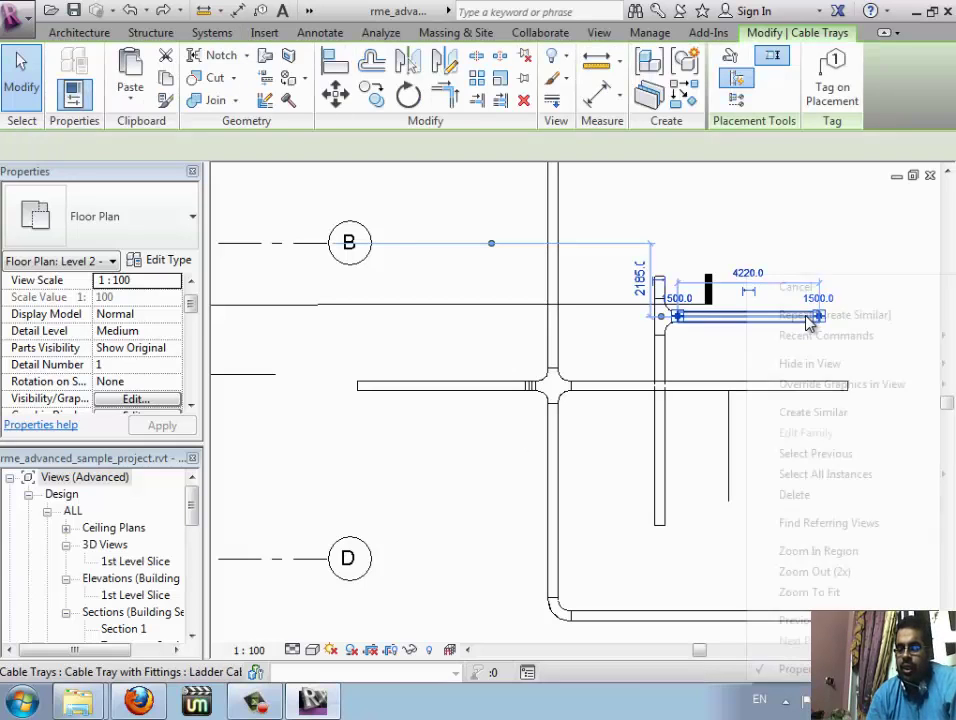
pyautogui.click(833, 413)
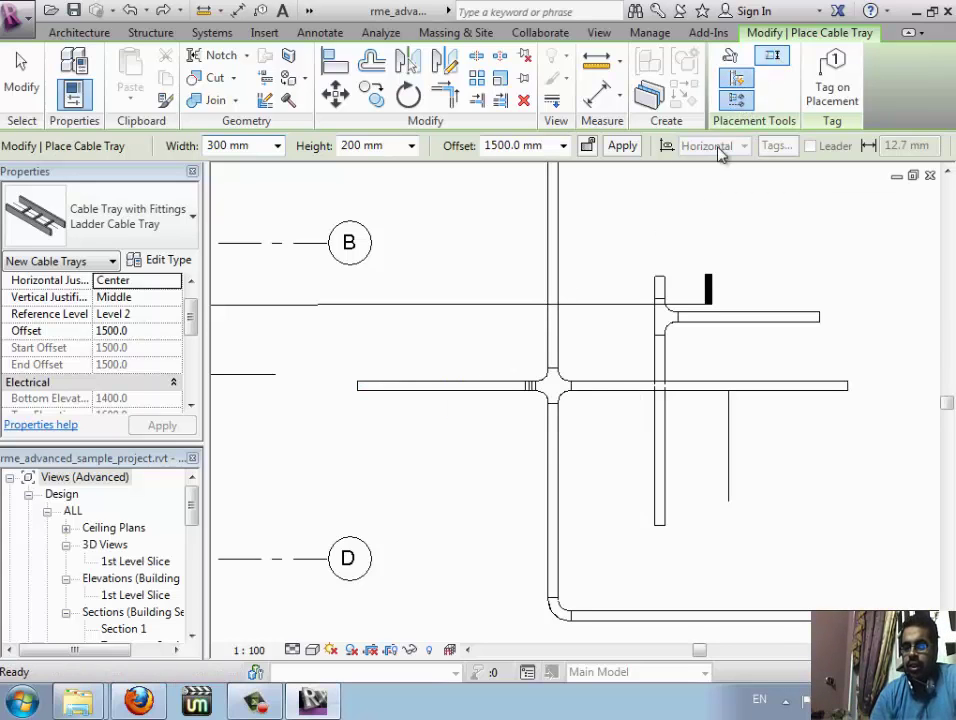
pyautogui.click(440, 390)
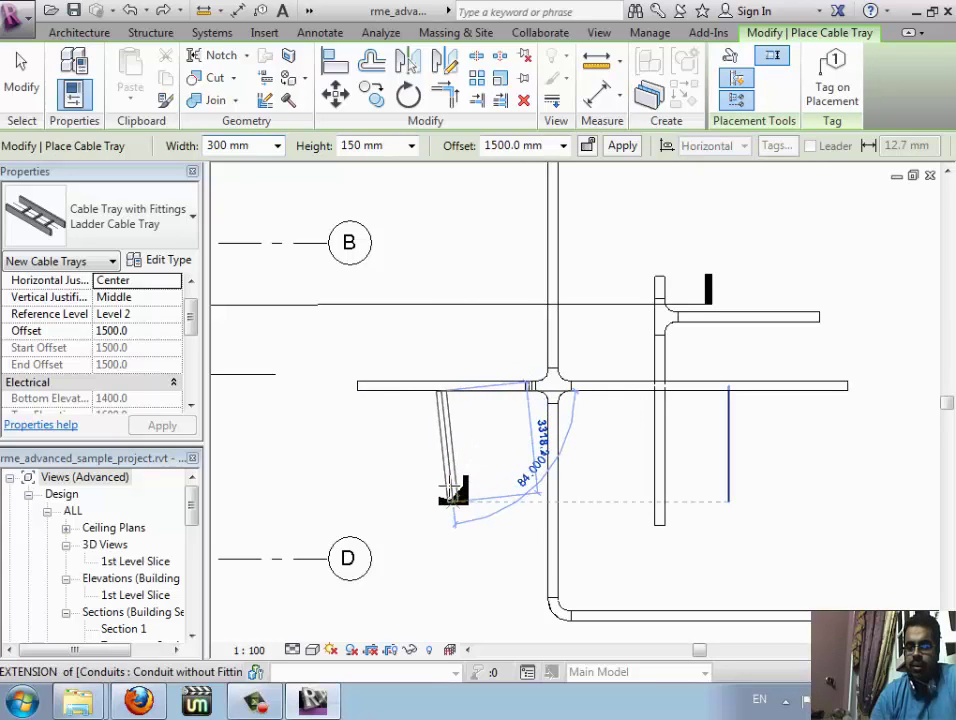
pyautogui.click(440, 457)
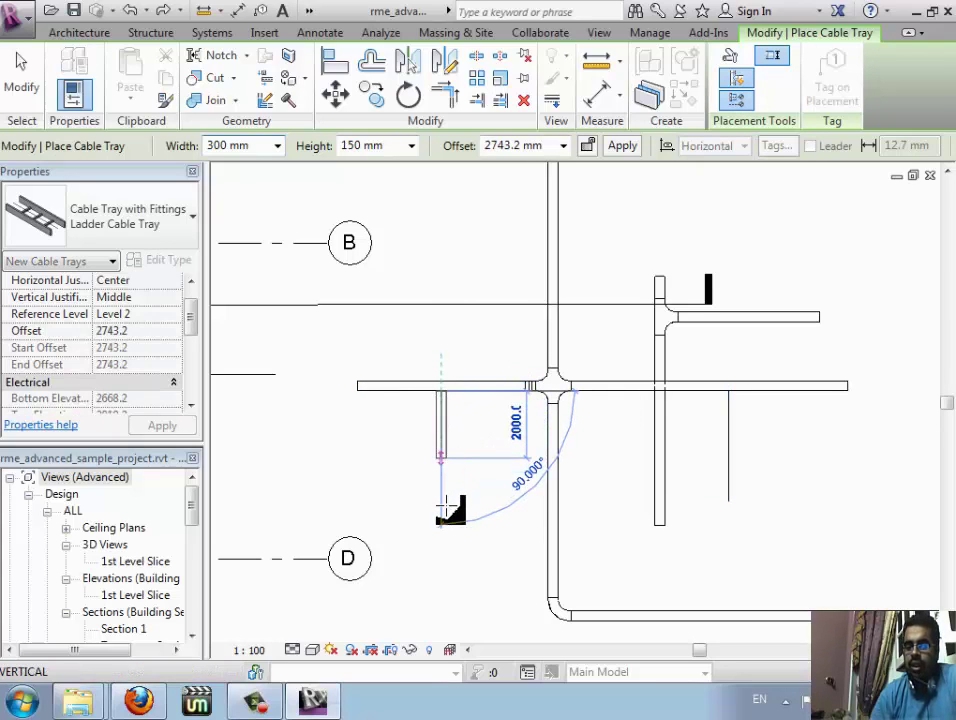
pyautogui.press('Escape')
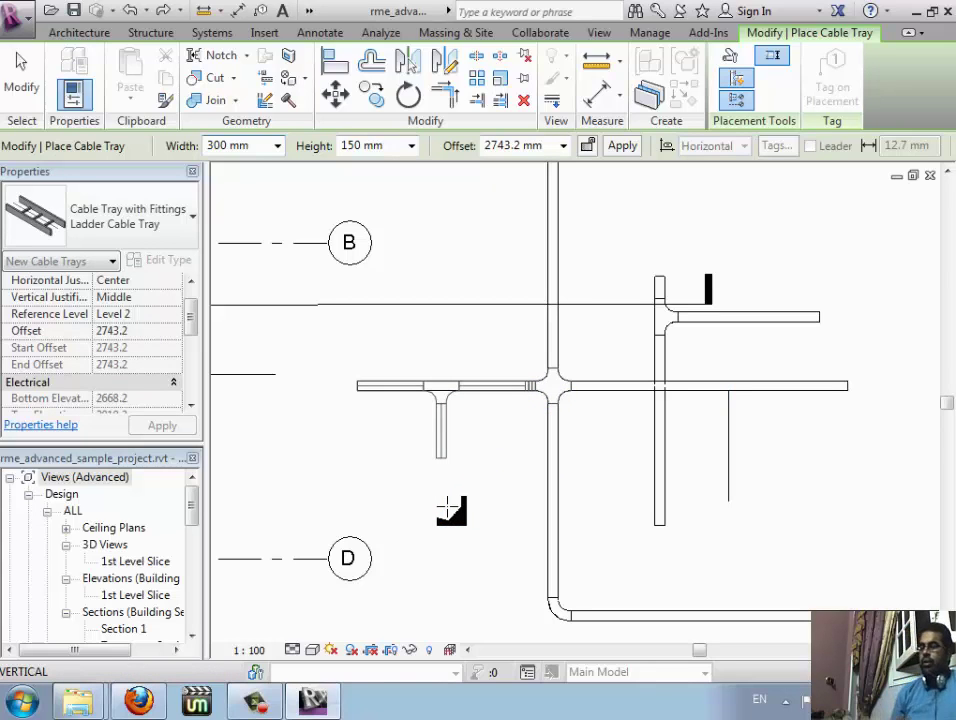
# Step: Continue a tray down from the branch end at 1500 mm offset, then cancel the angled tray and exit placement
pyautogui.click(440, 457)
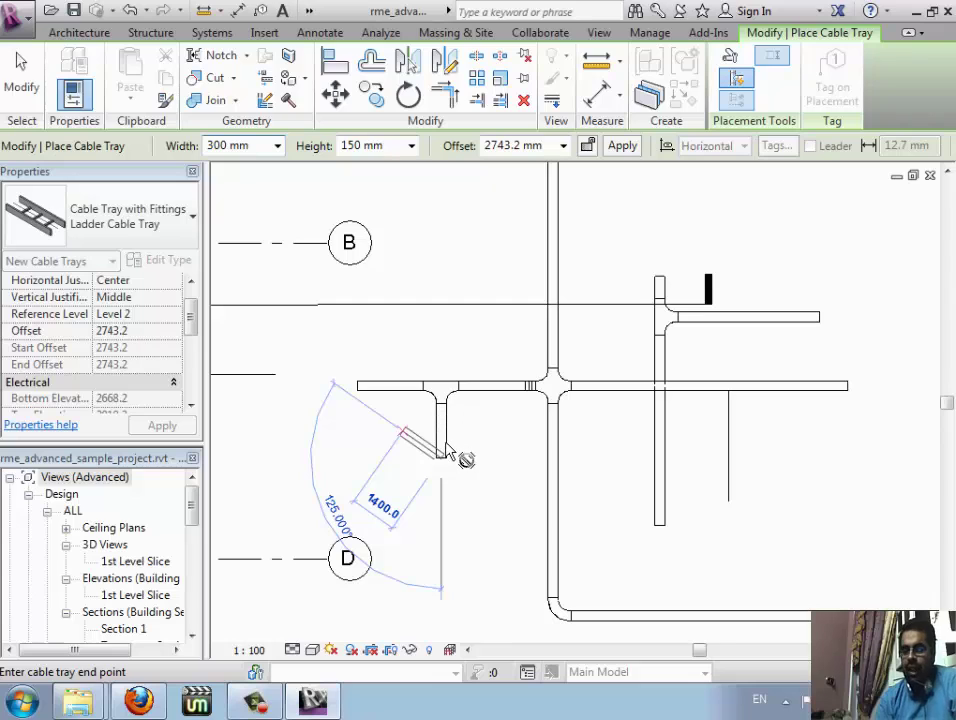
pyautogui.click(563, 146)
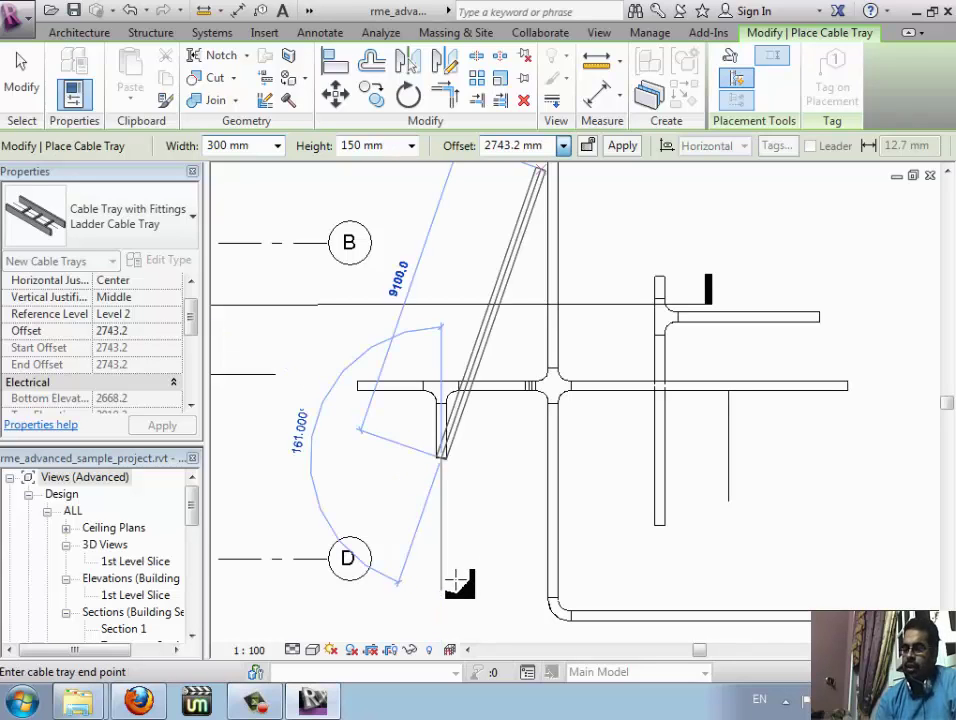
pyautogui.write('1500')
pyautogui.press('Return')
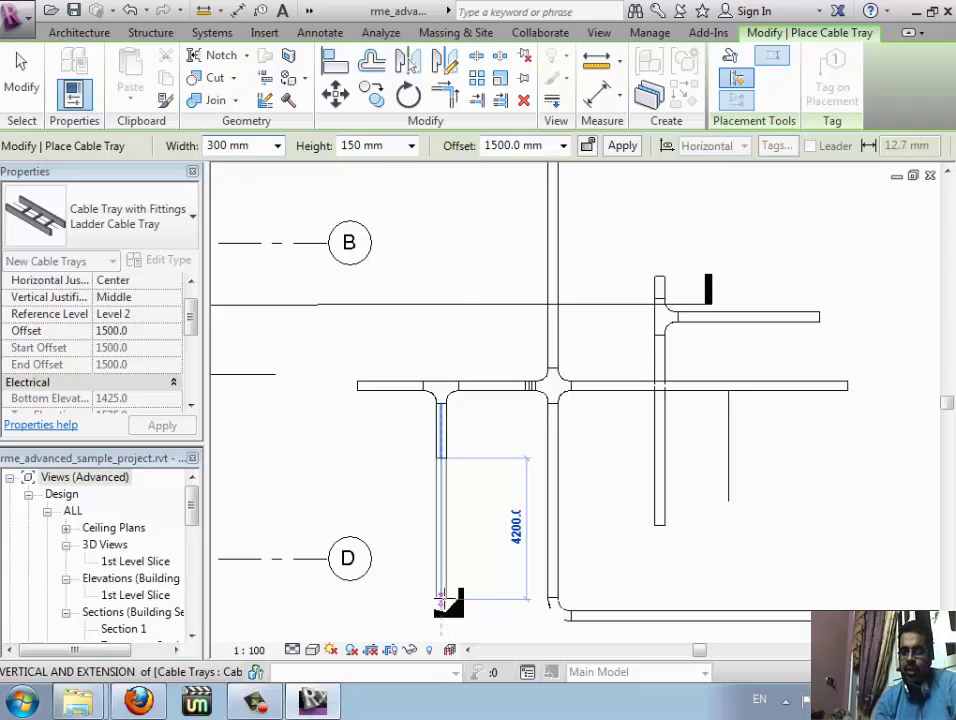
pyautogui.click(441, 598)
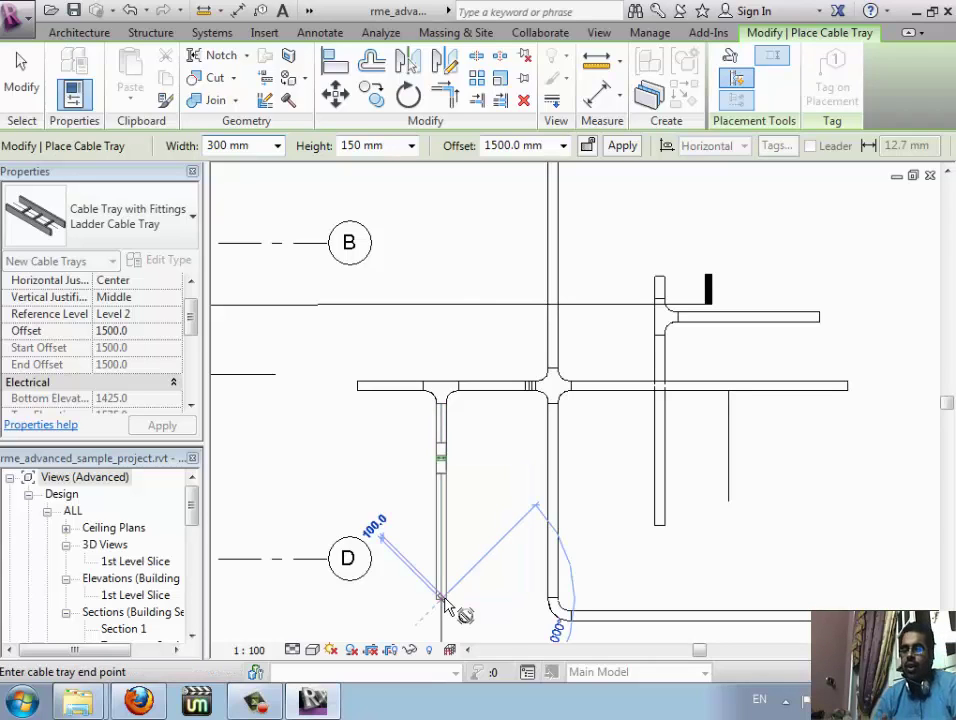
pyautogui.press('Escape')
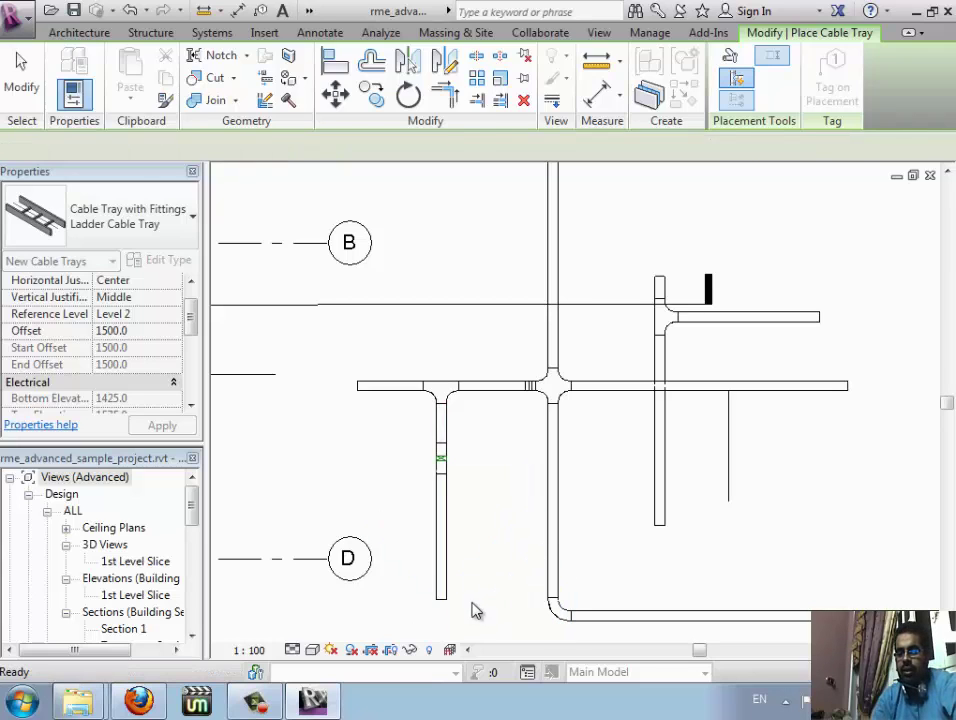
pyautogui.press('Escape')
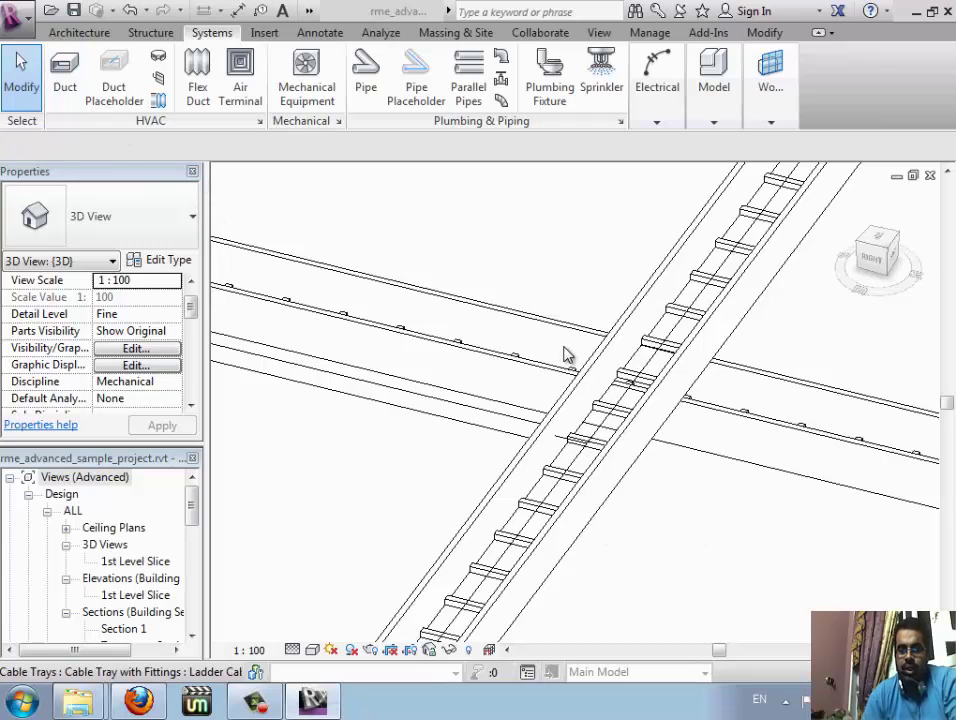
# Step: Clear the cable tray selection and open the Electrical tools dropdown
pyautogui.click(547, 437)
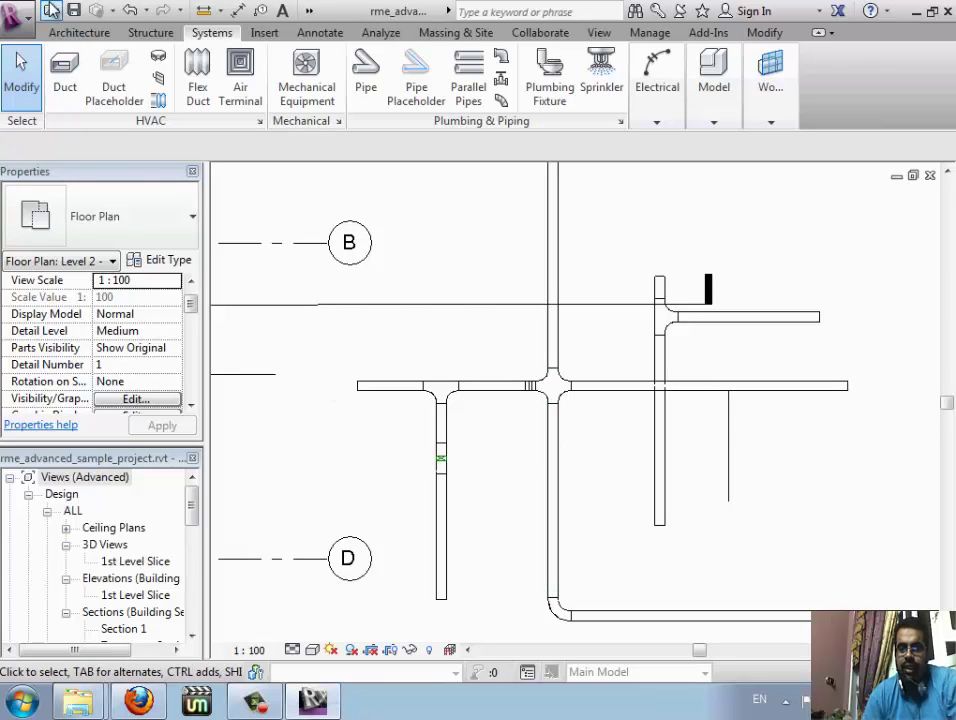
pyautogui.click(655, 118)
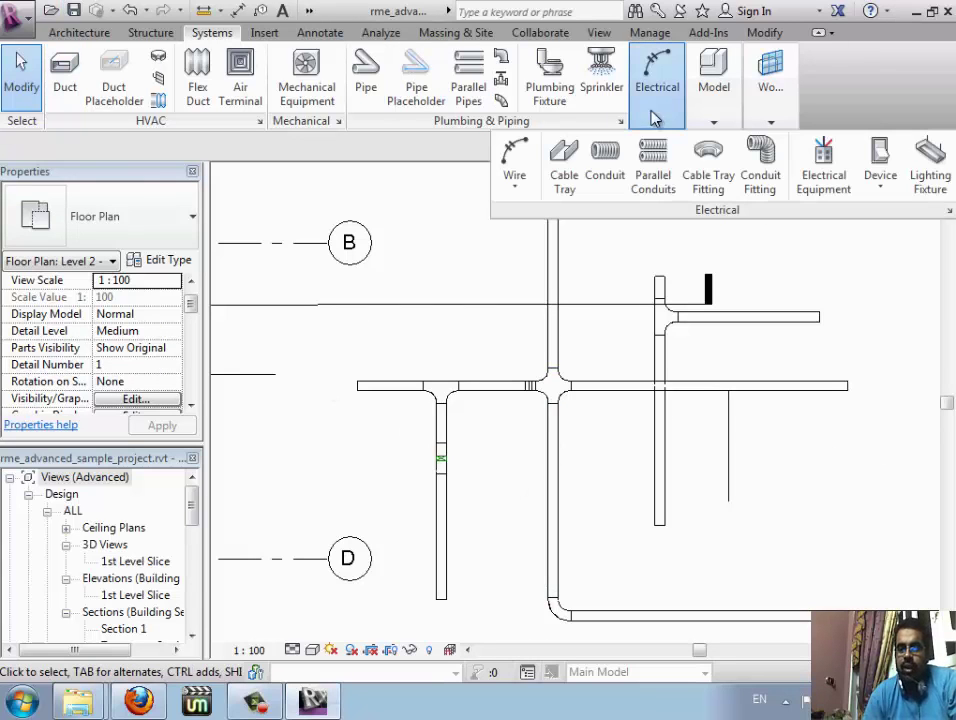
# Step: Start placing a ladder cable tray, initially leaving horizontal justification at Center
pyautogui.click(566, 186)
pyautogui.click(608, 428)
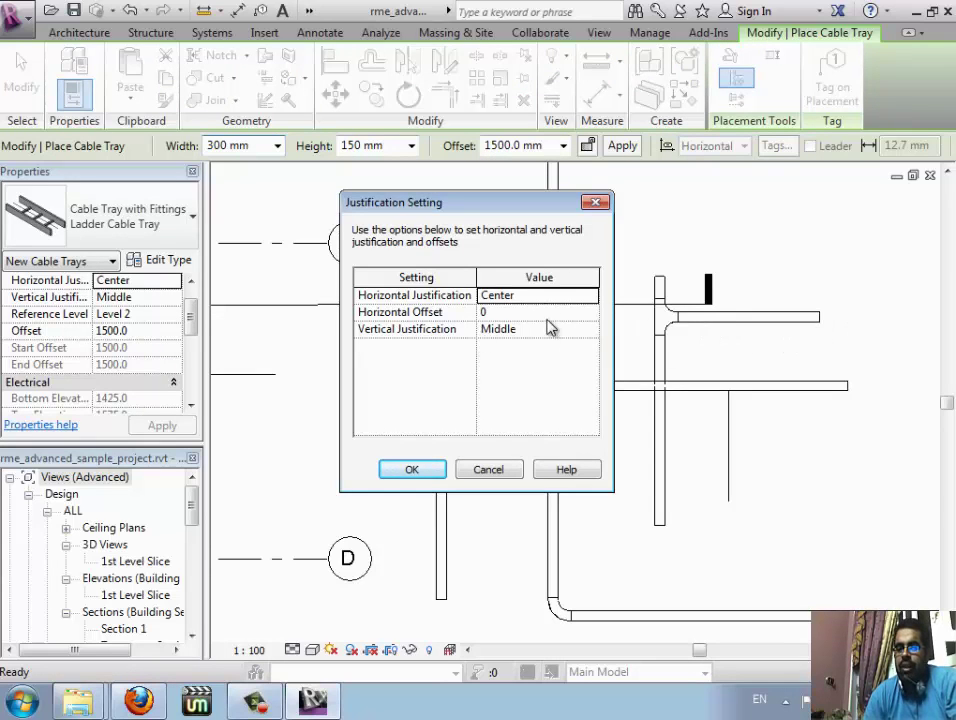
pyautogui.click(580, 296)
pyautogui.click(589, 297)
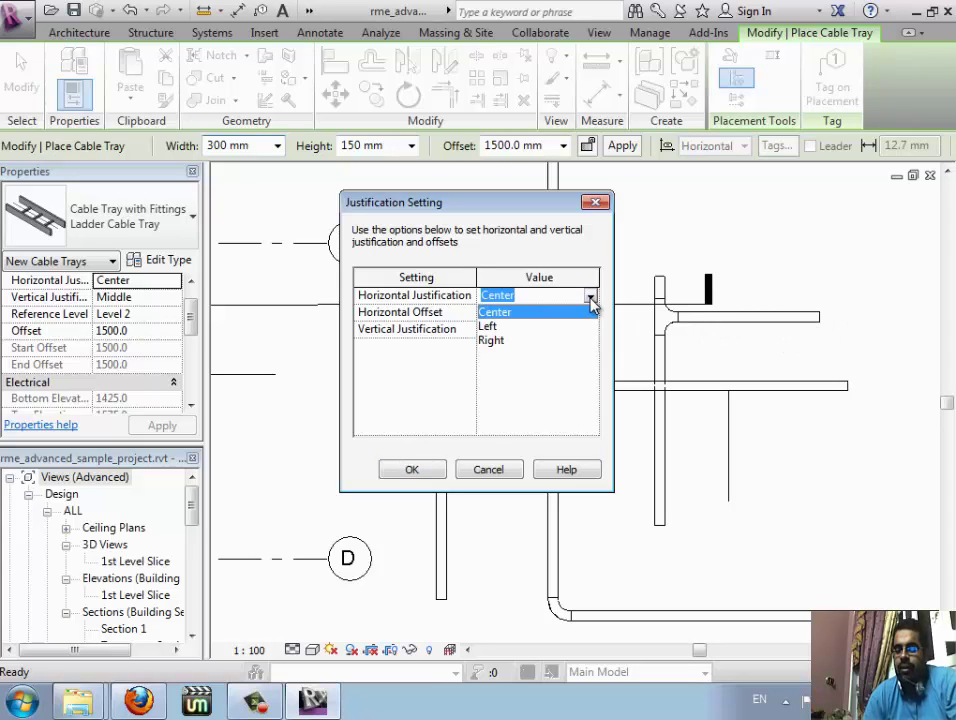
pyautogui.click(497, 481)
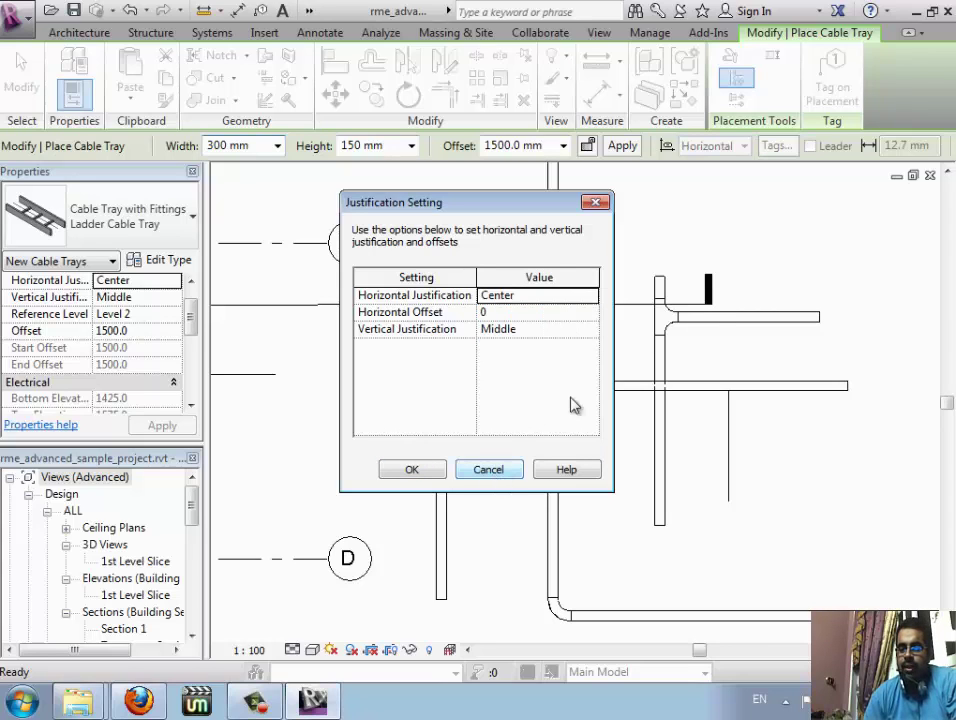
pyautogui.click(513, 470)
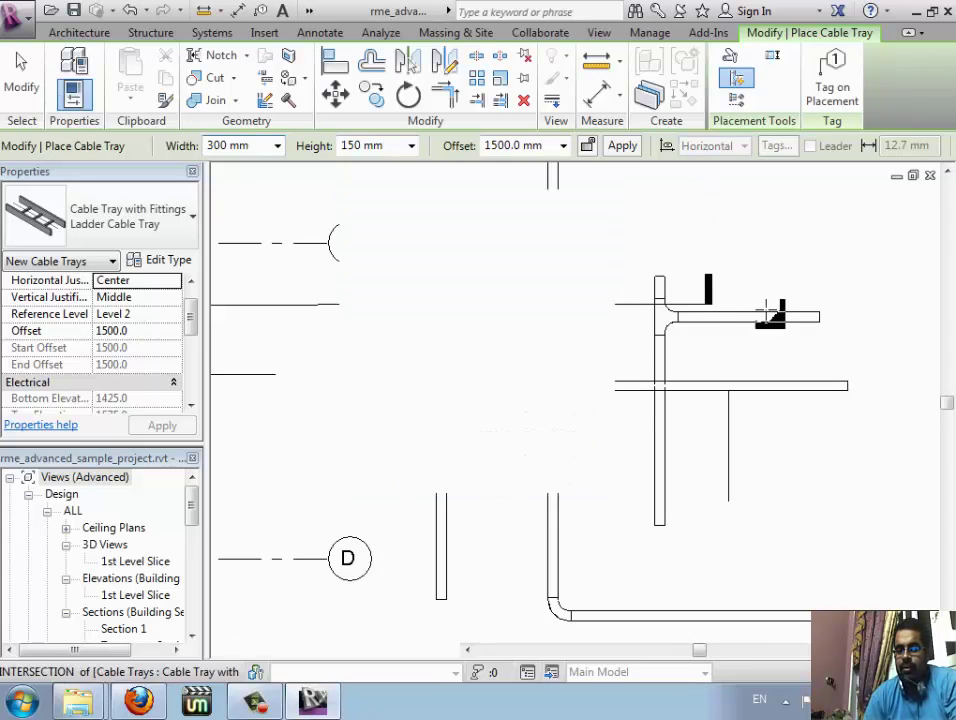
pyautogui.click(781, 219)
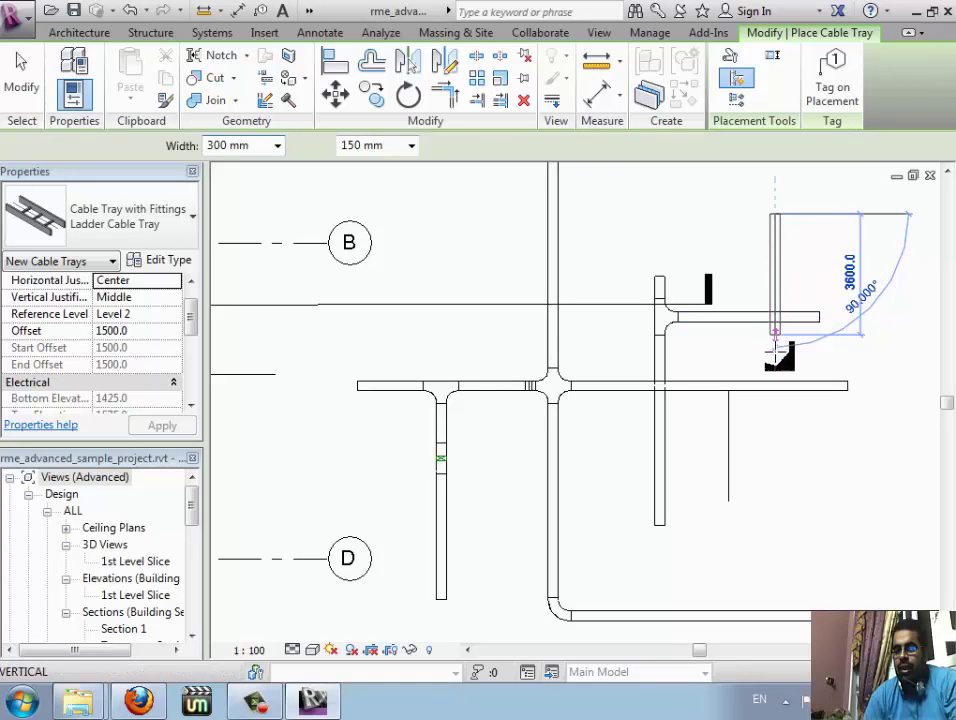
# Step: Change the tray's horizontal justification from Center to Left and confirm
pyautogui.click(736, 78)
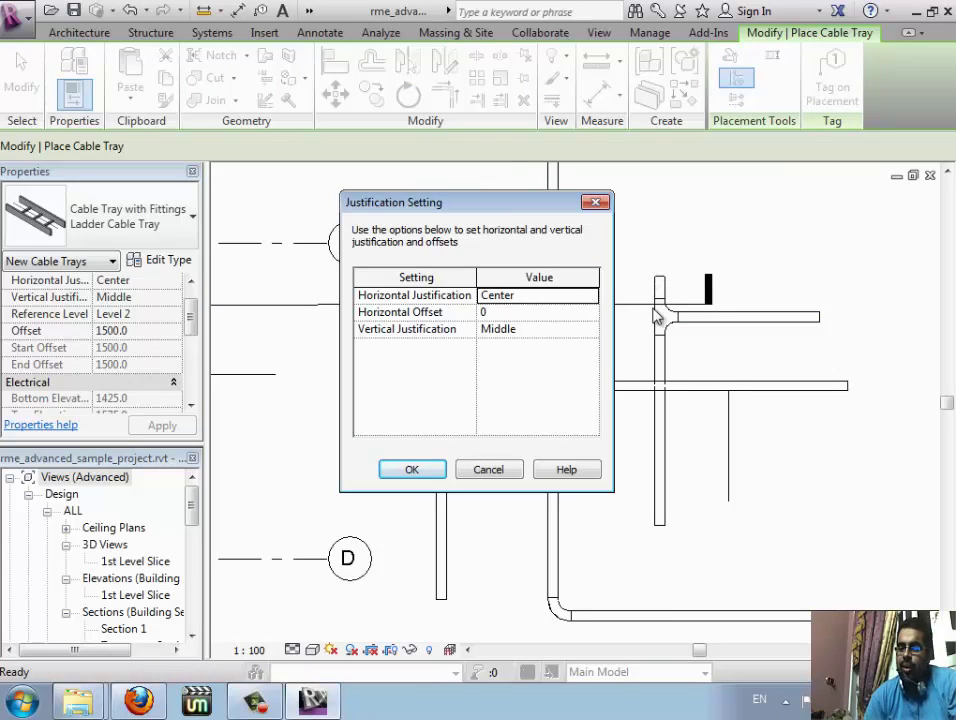
pyautogui.click(590, 305)
pyautogui.click(517, 325)
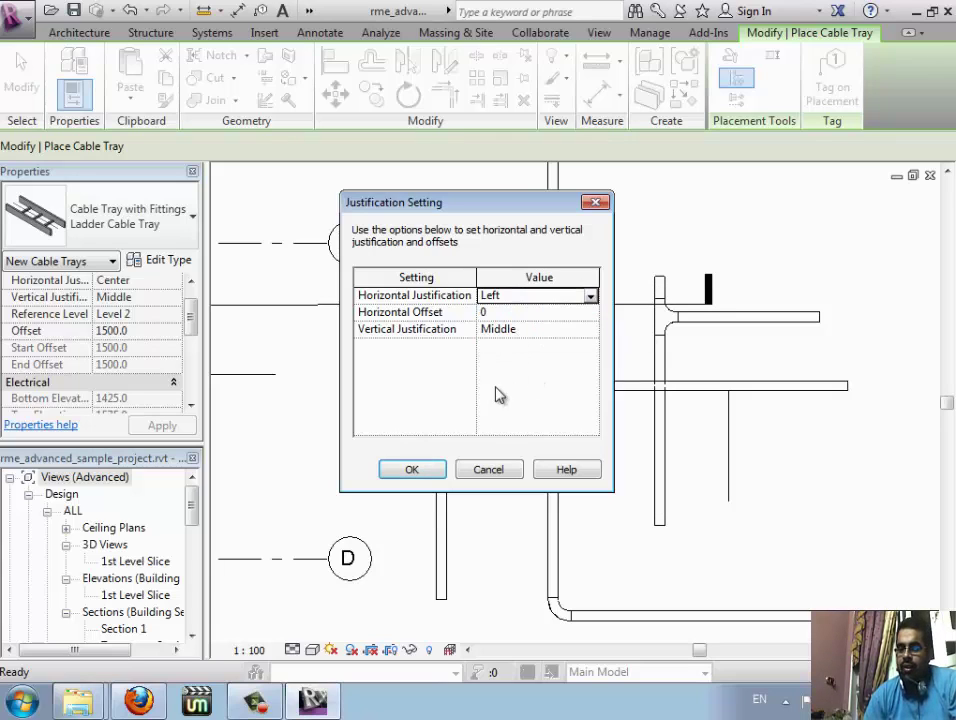
pyautogui.click(412, 470)
pyautogui.scroll(2, 650, 280)
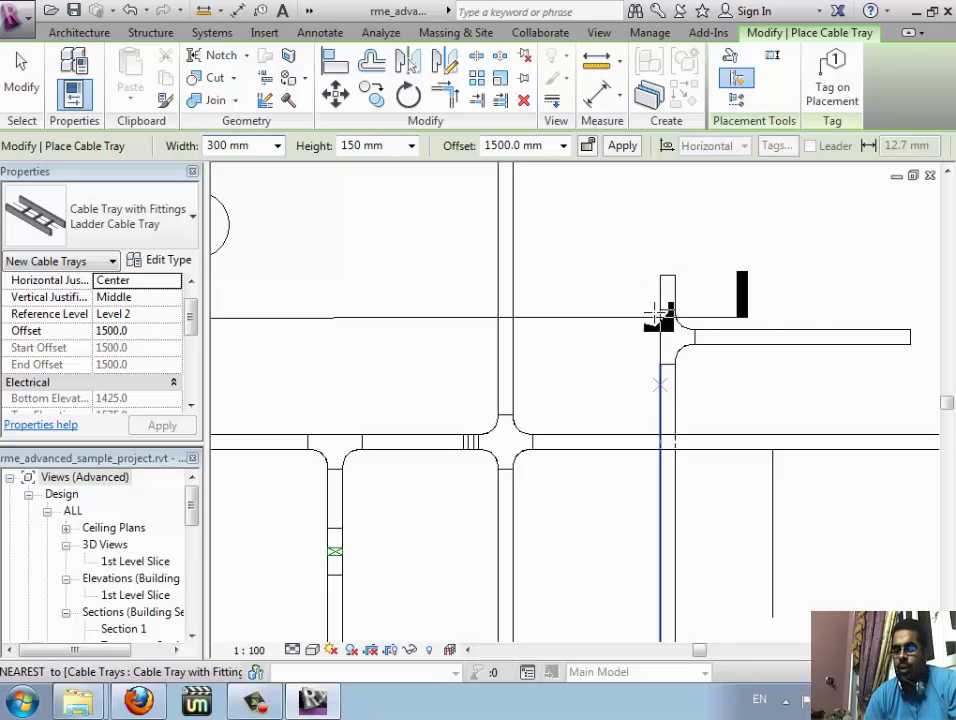
# Step: Start a tray at the vertical tray's top end and discard it after the auto-route error
pyautogui.click(661, 277)
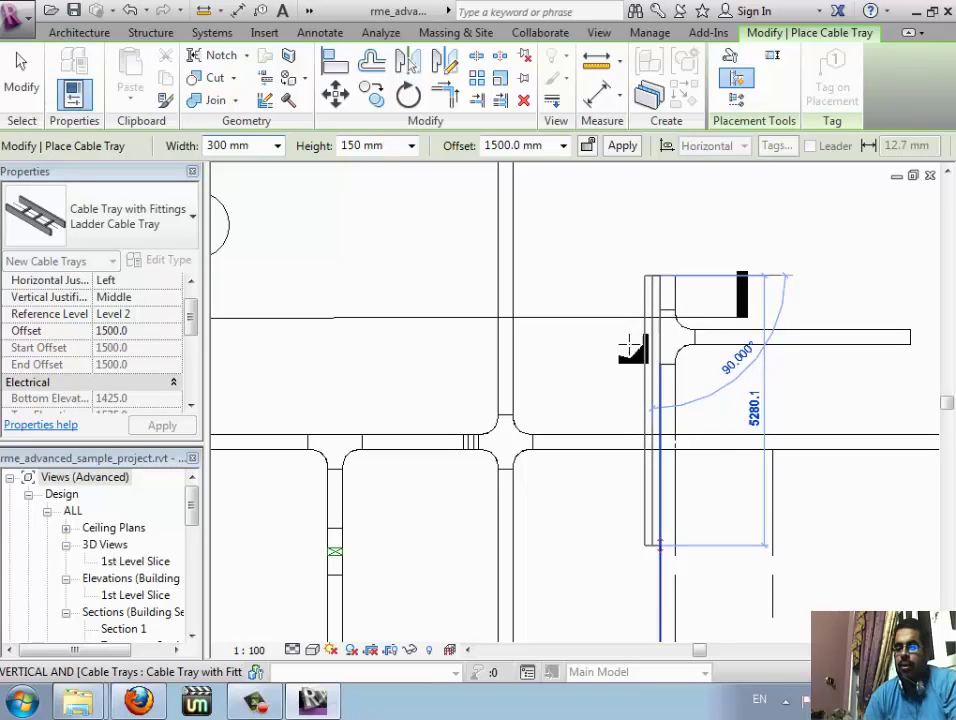
pyautogui.click(589, 412)
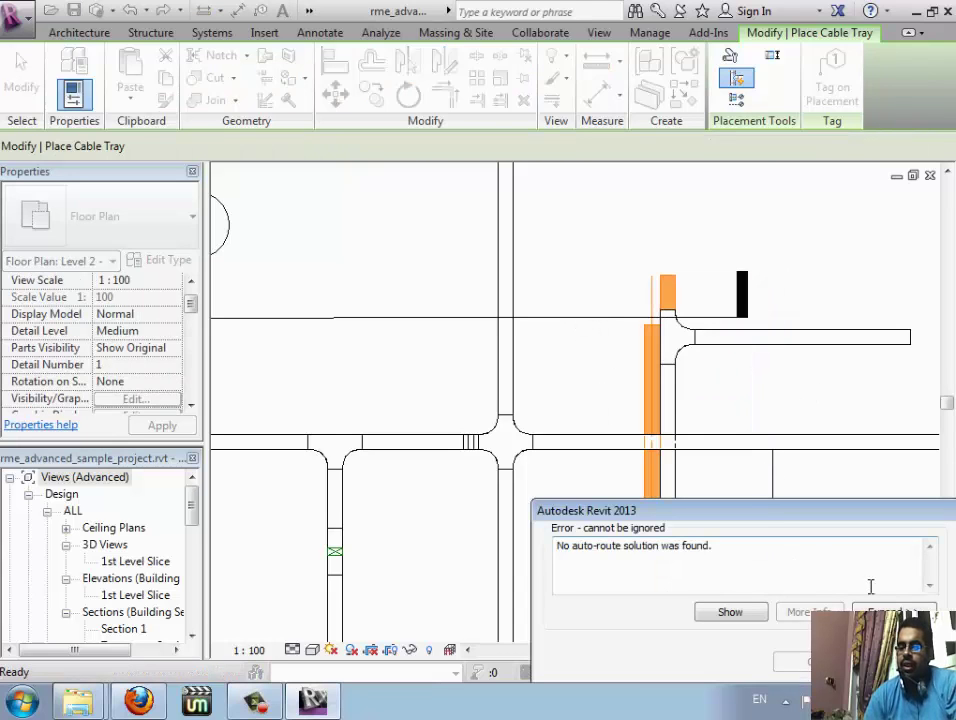
pyautogui.press('Escape')
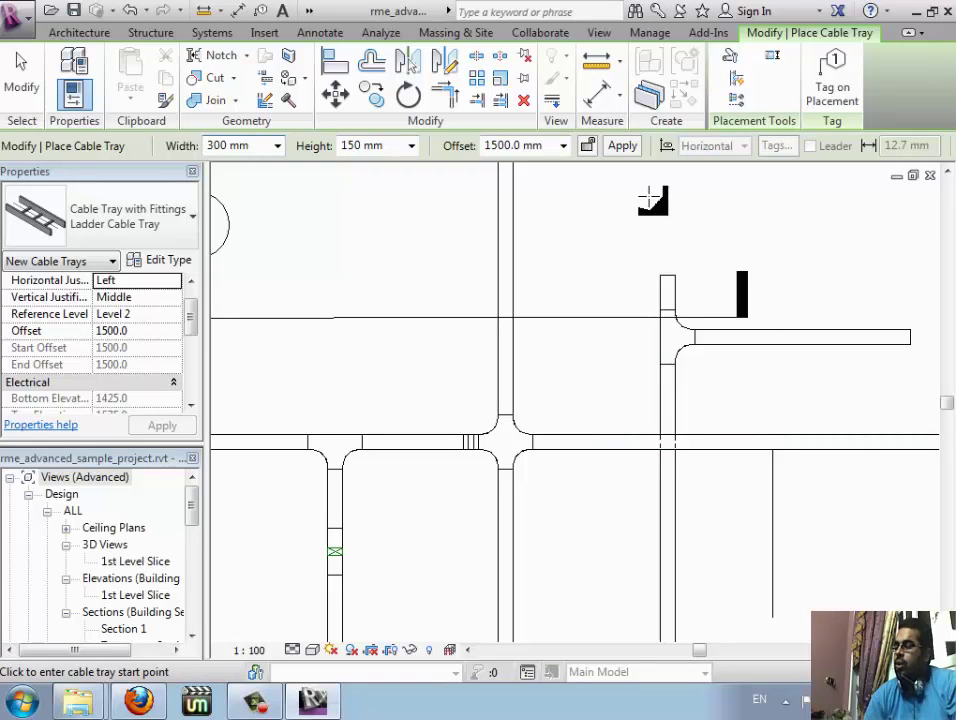
# Step: Redraw the left-justified tray from the top endpoint down beside the vertical tray, then exit placement
pyautogui.click(662, 275)
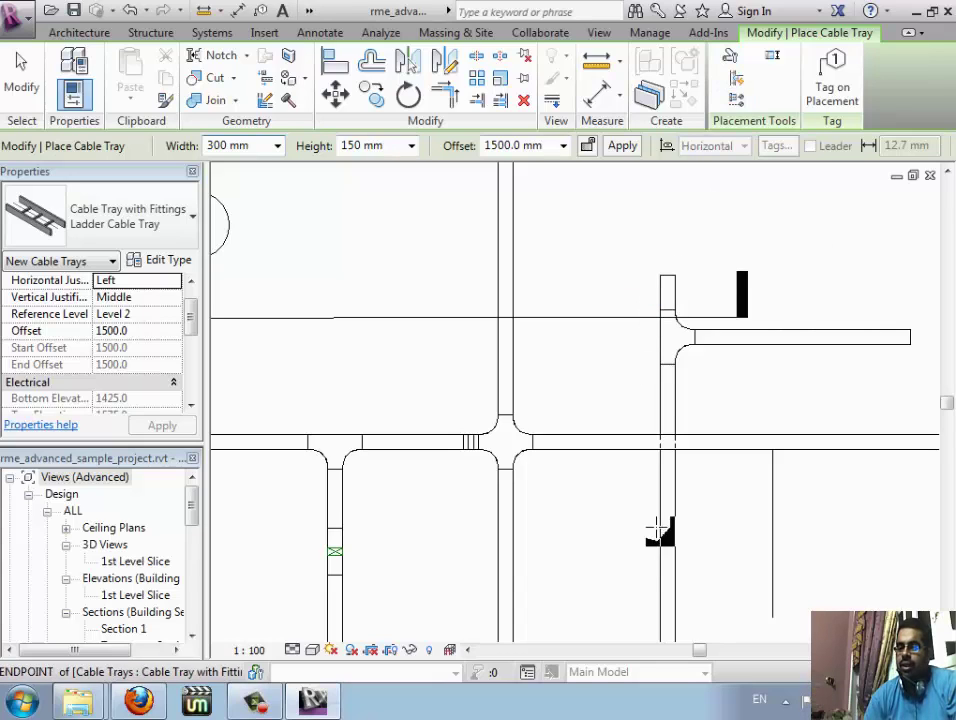
pyautogui.click(660, 560)
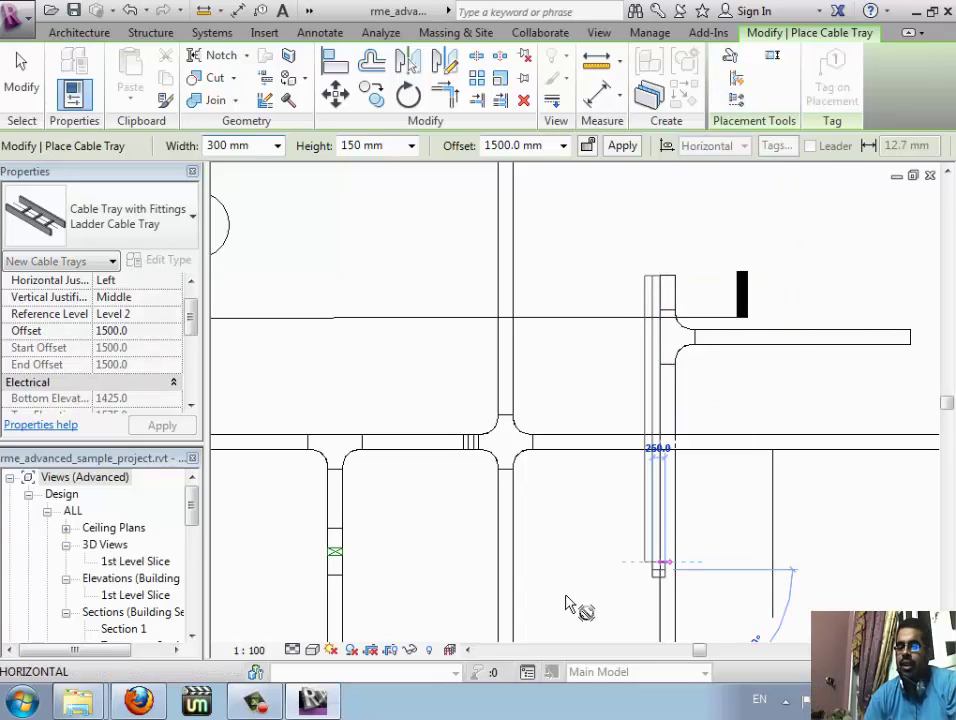
pyautogui.press('Escape')
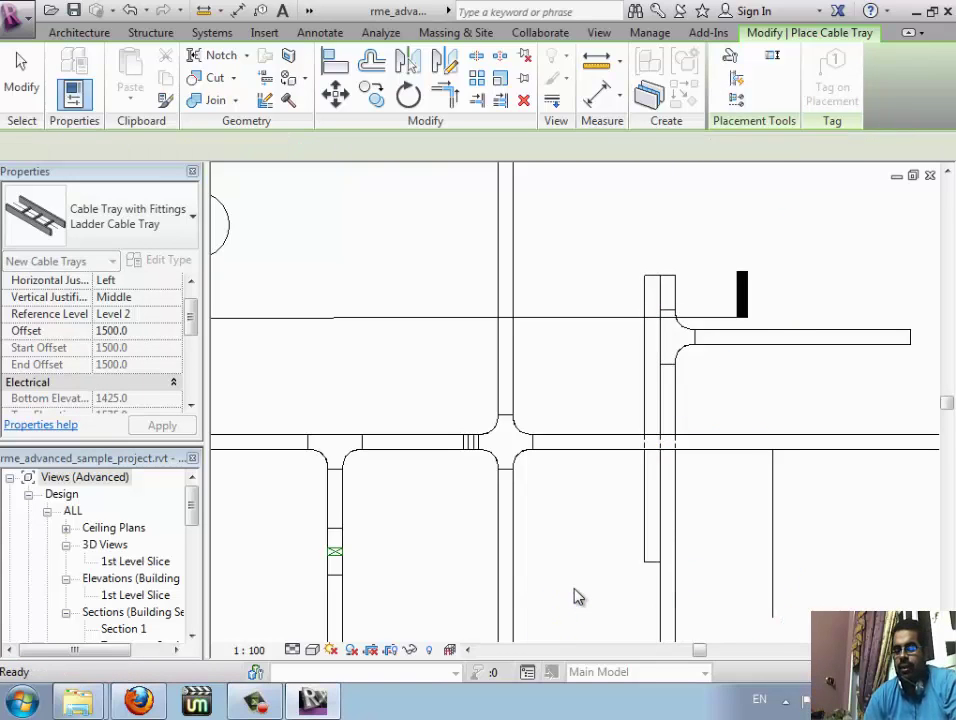
pyautogui.press('Escape')
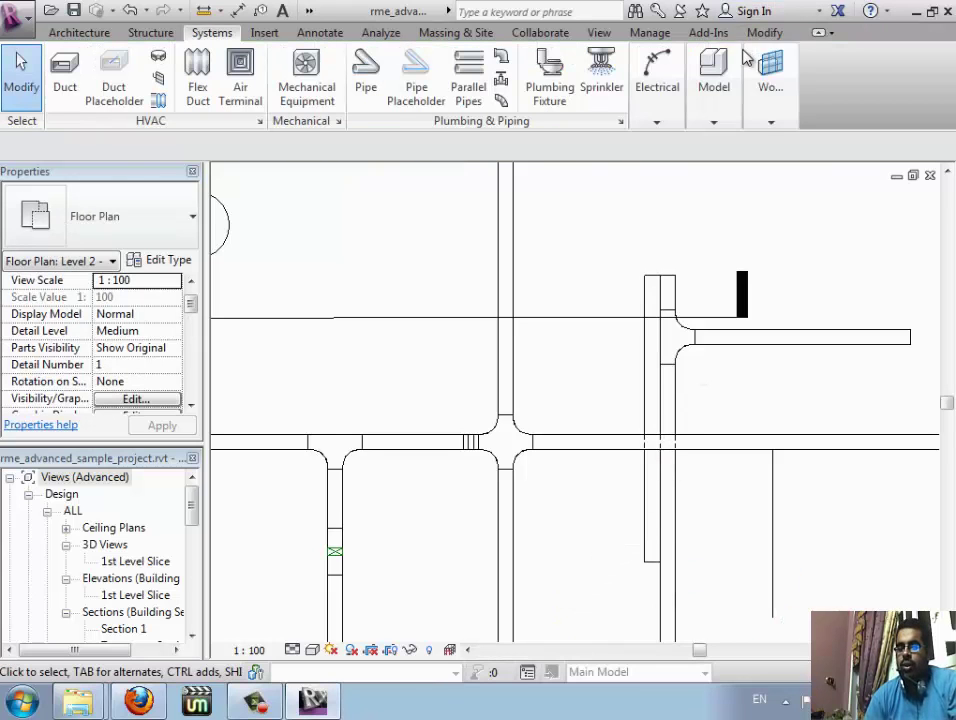
# Step: Draw another vertical ladder cable tray with a 1000 mm horizontal offset from the earlier trays
pyautogui.click(660, 100)
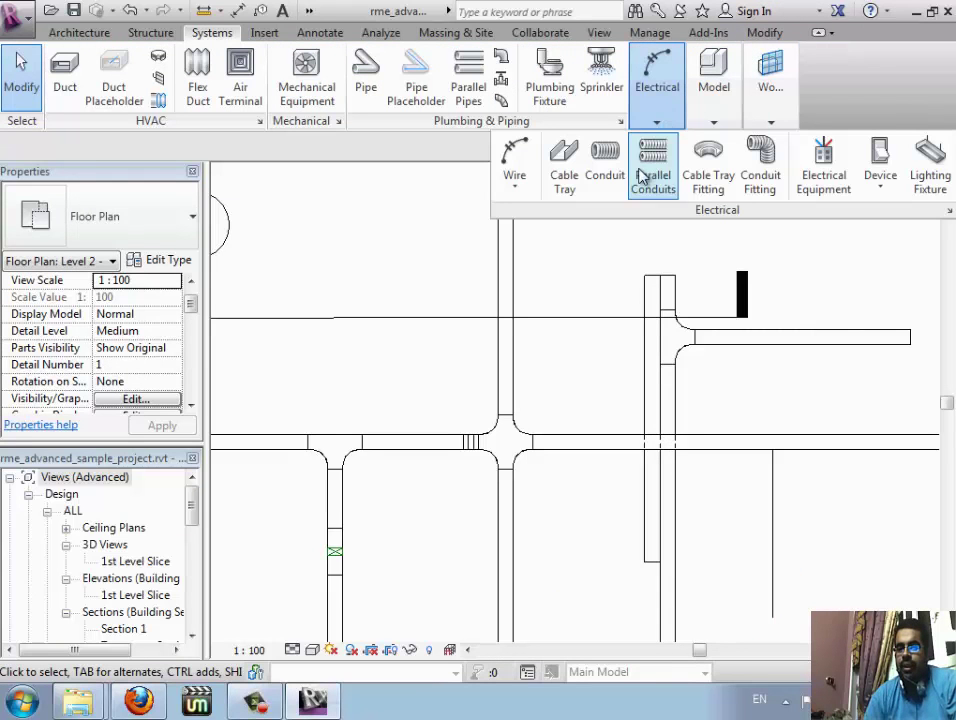
pyautogui.click(566, 186)
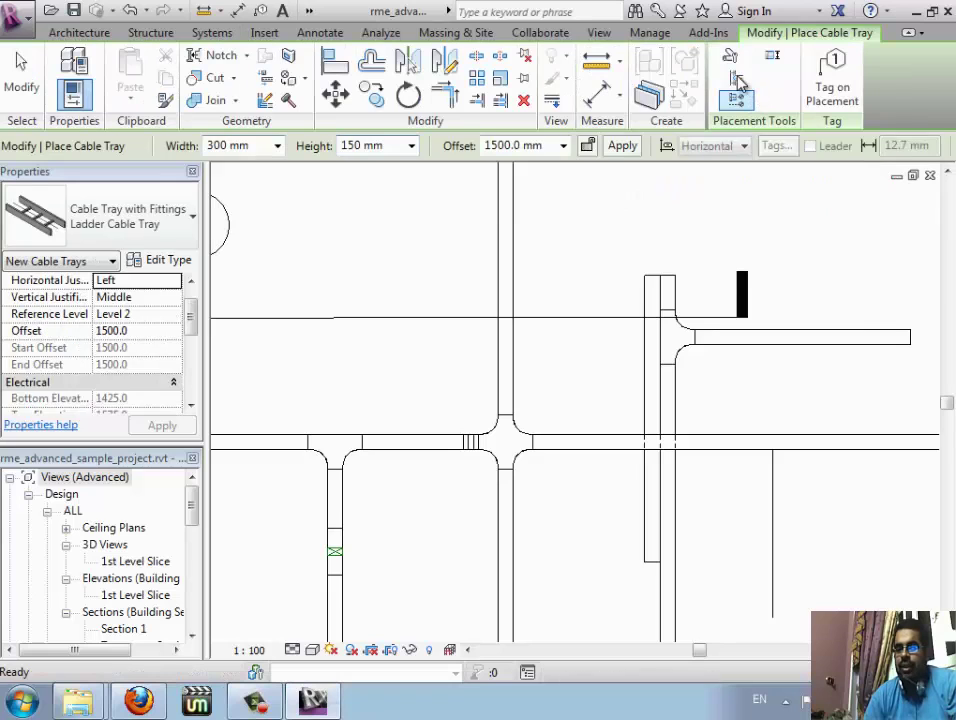
pyautogui.click(740, 85)
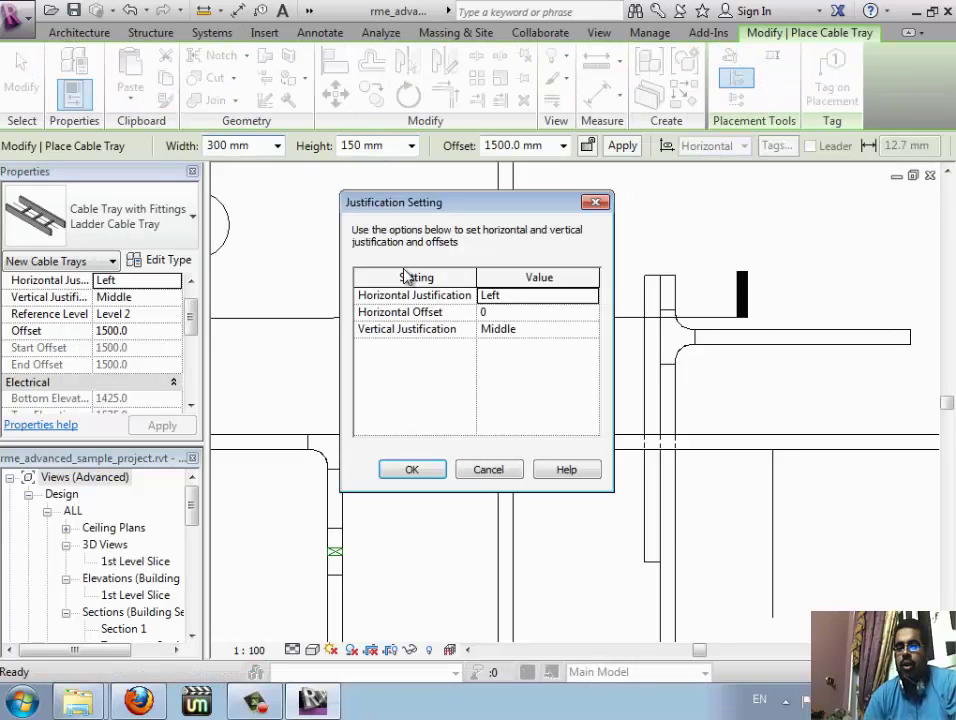
pyautogui.click(504, 311)
pyautogui.write('1000')
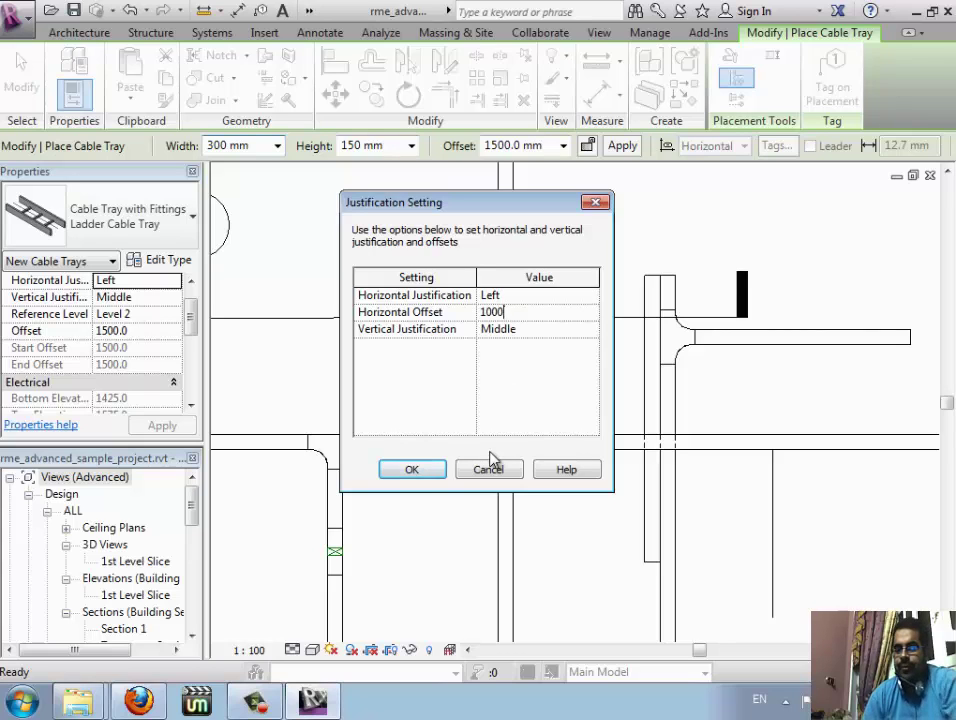
pyautogui.click(424, 476)
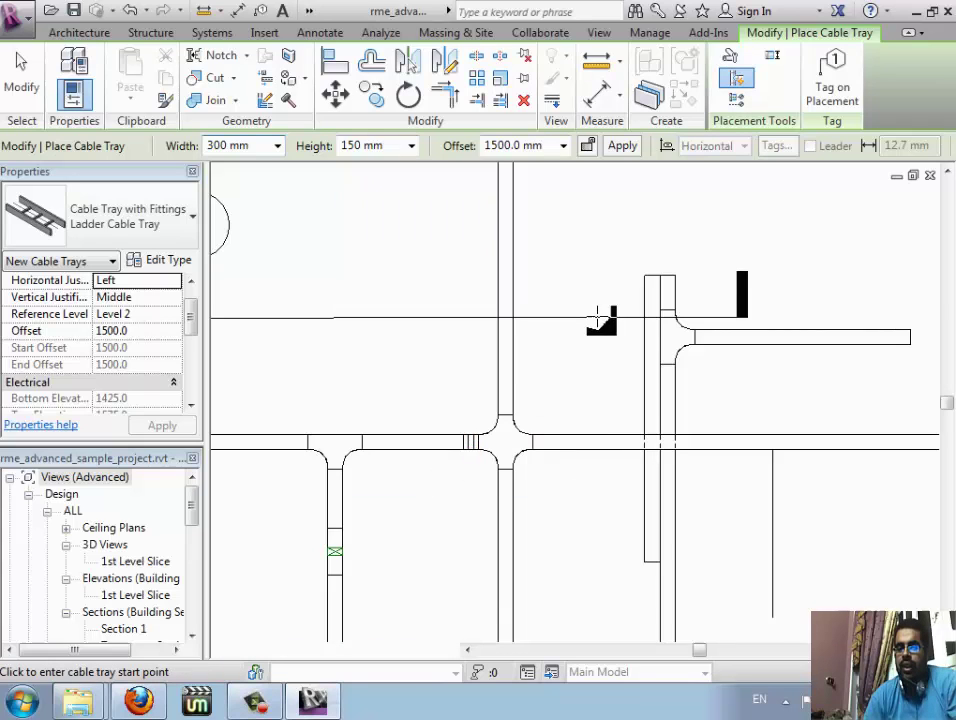
pyautogui.click(635, 278)
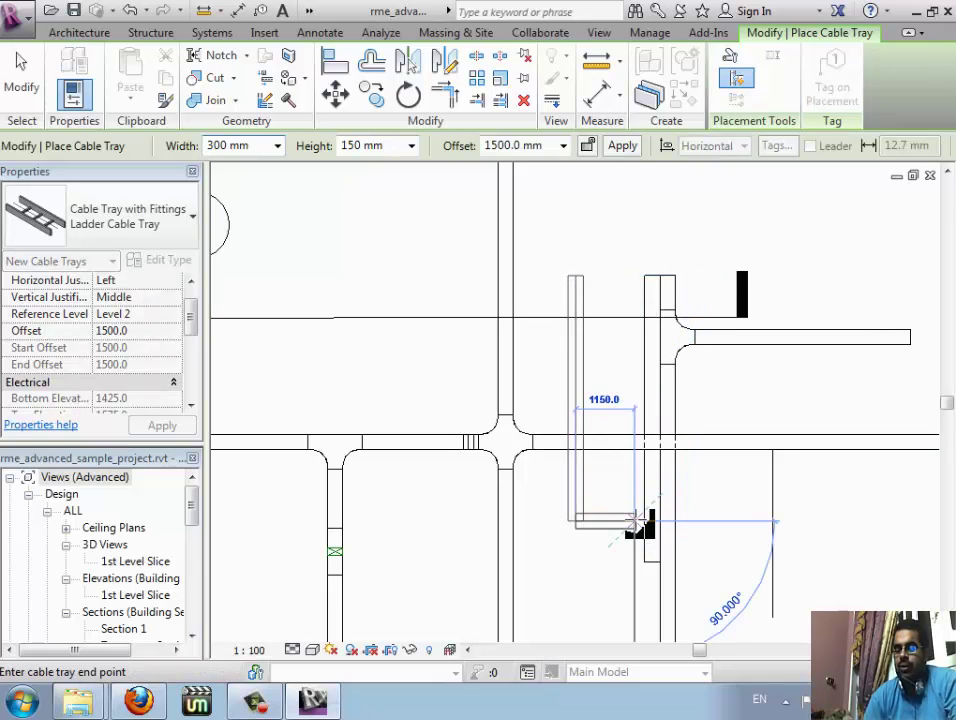
pyautogui.click(637, 521)
pyautogui.press('Escape')
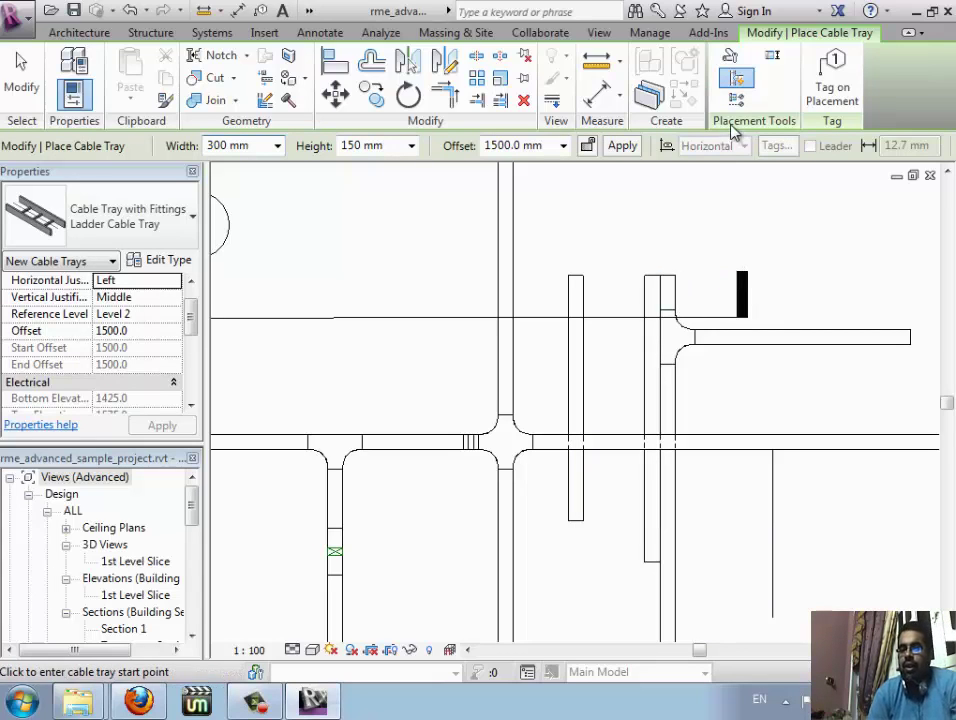
# Step: Set the tray vertical justification to Middle after briefly trying Bottom
pyautogui.click(730, 56)
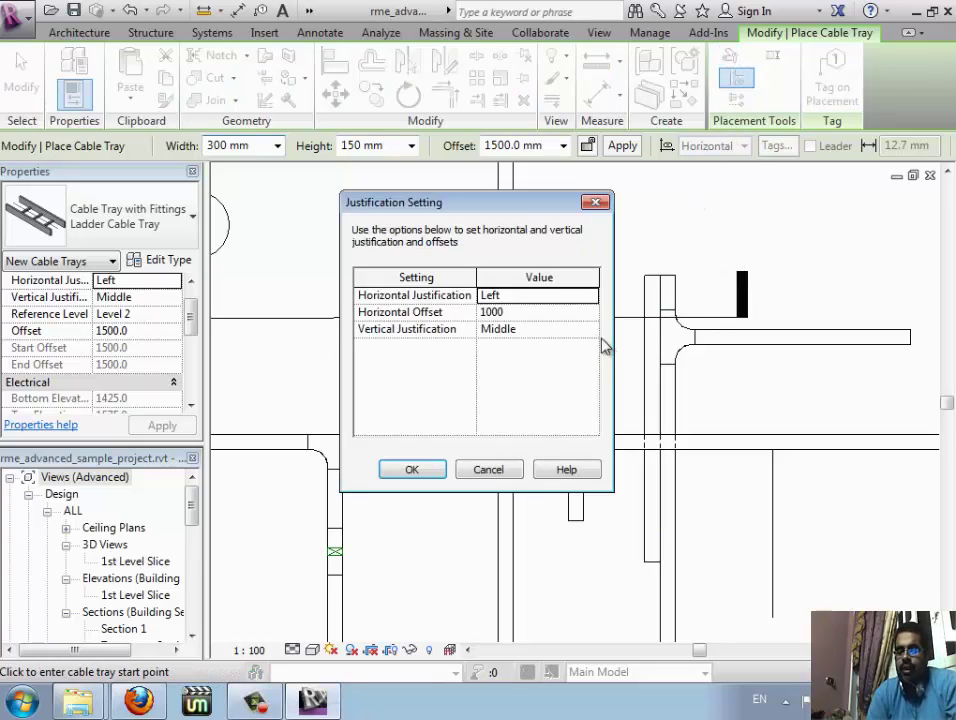
pyautogui.click(590, 333)
pyautogui.click(590, 331)
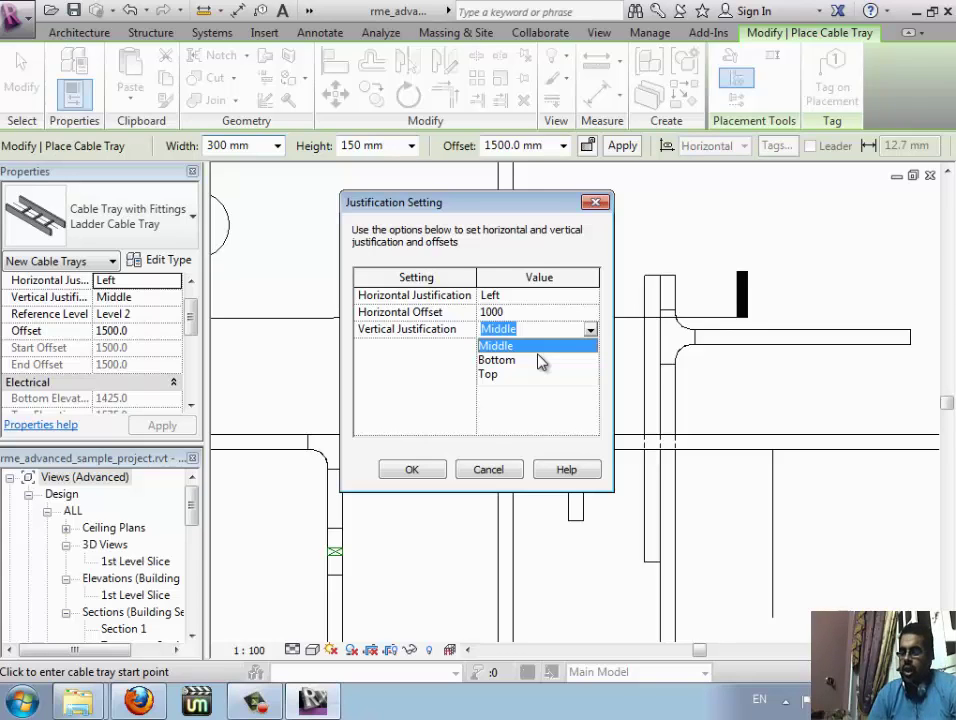
pyautogui.click(528, 361)
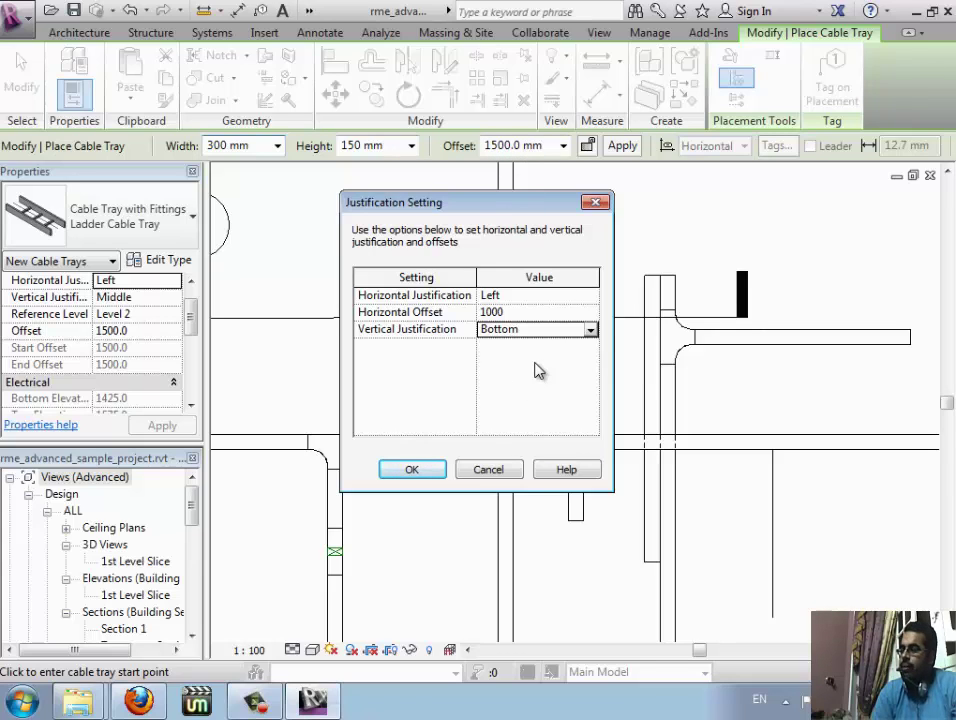
pyautogui.click(591, 333)
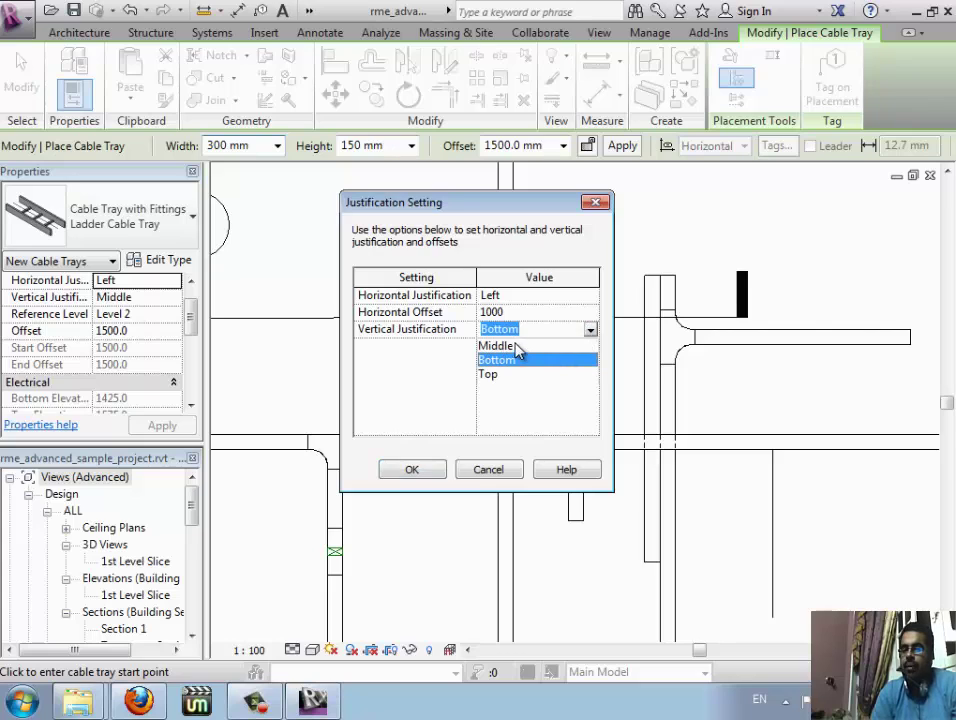
pyautogui.click(517, 345)
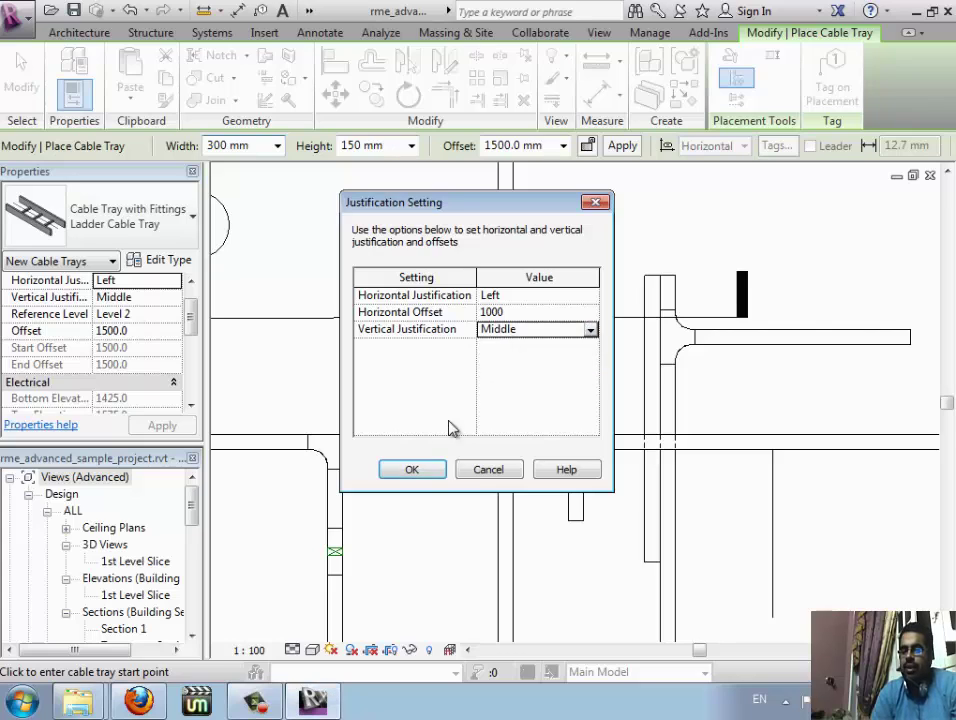
pyautogui.click(469, 469)
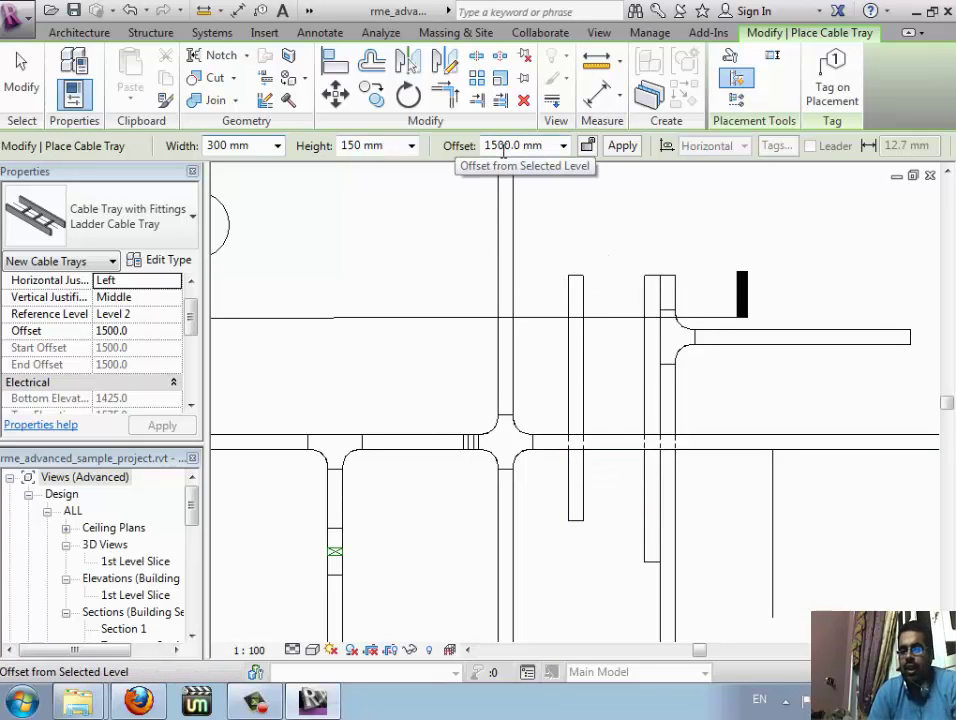
# Step: Open the Transverse section from the Level 2 plan's section line and zoom around it
pyautogui.press('Escape')
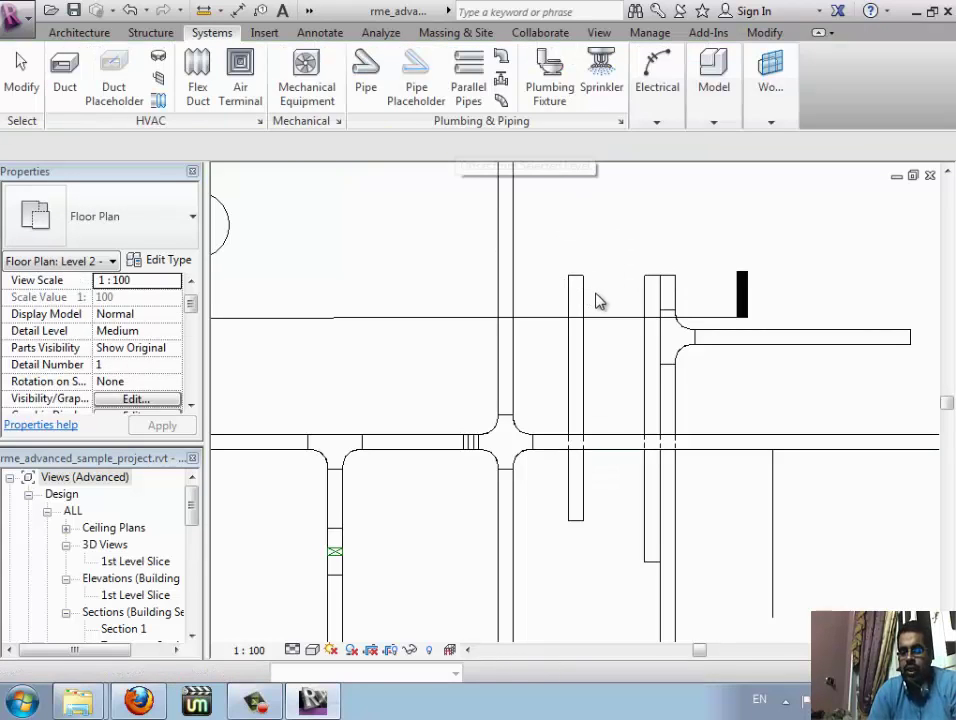
pyautogui.click(603, 319)
pyautogui.rightClick(618, 322)
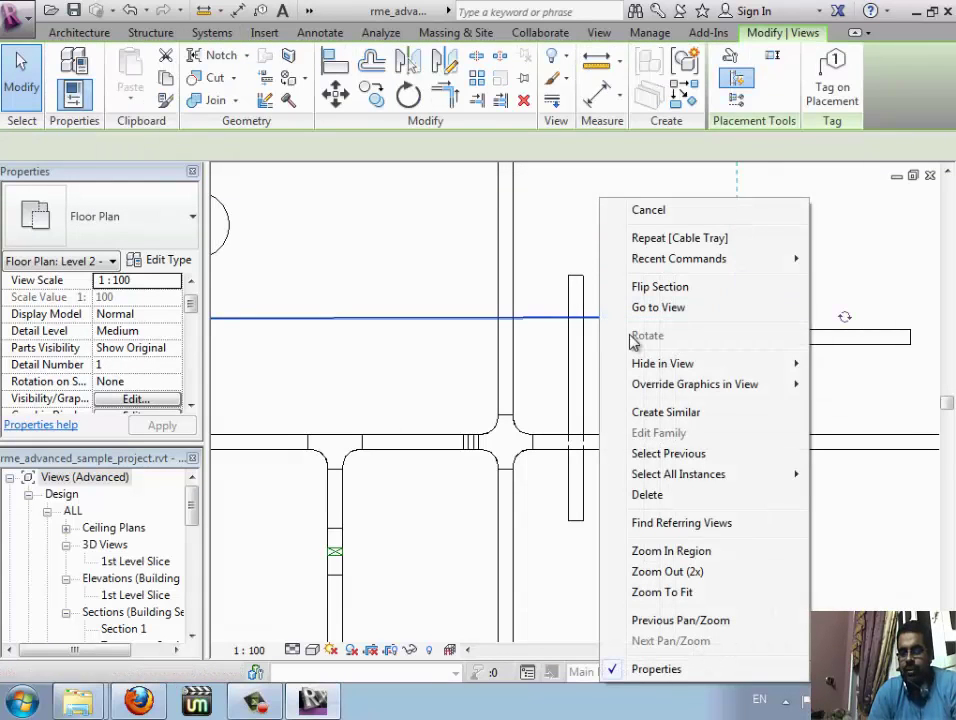
pyautogui.click(657, 322)
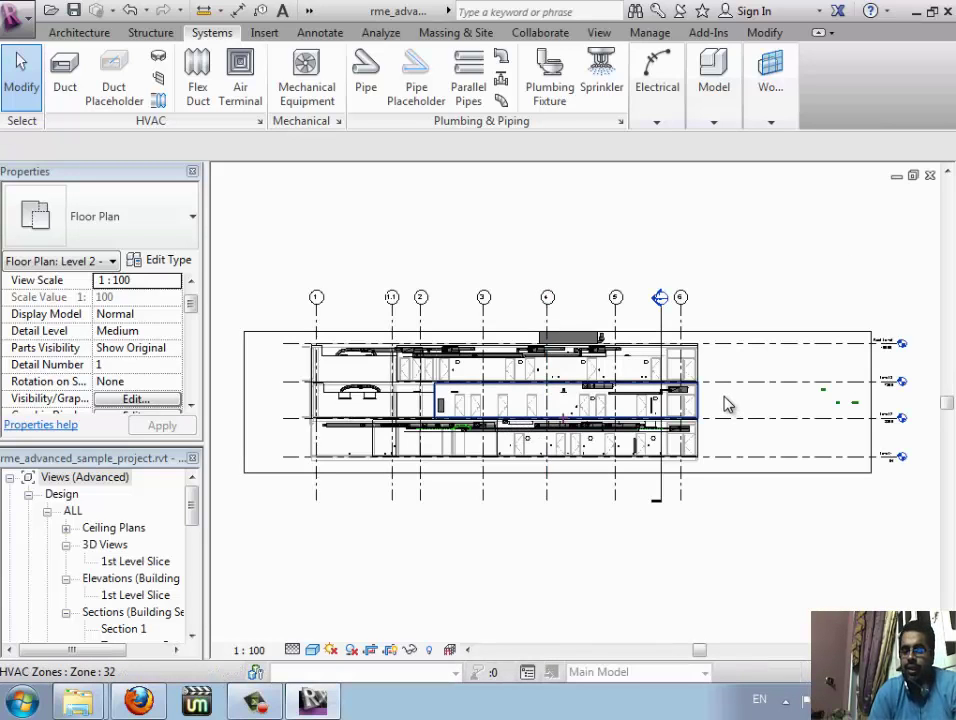
pyautogui.scroll(3, 727, 403)
pyautogui.scroll(3, 640, 405)
pyautogui.scroll(2, 700, 392)
pyautogui.scroll(1, 775, 379)
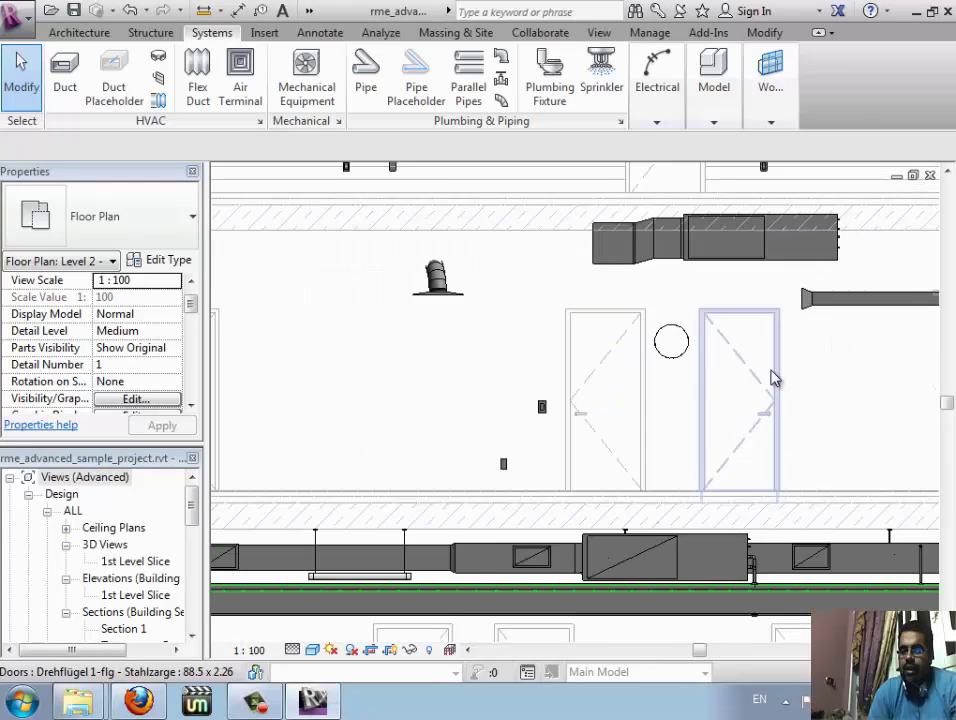
pyautogui.scroll(-1, 664, 414)
pyautogui.scroll(-2, 664, 416)
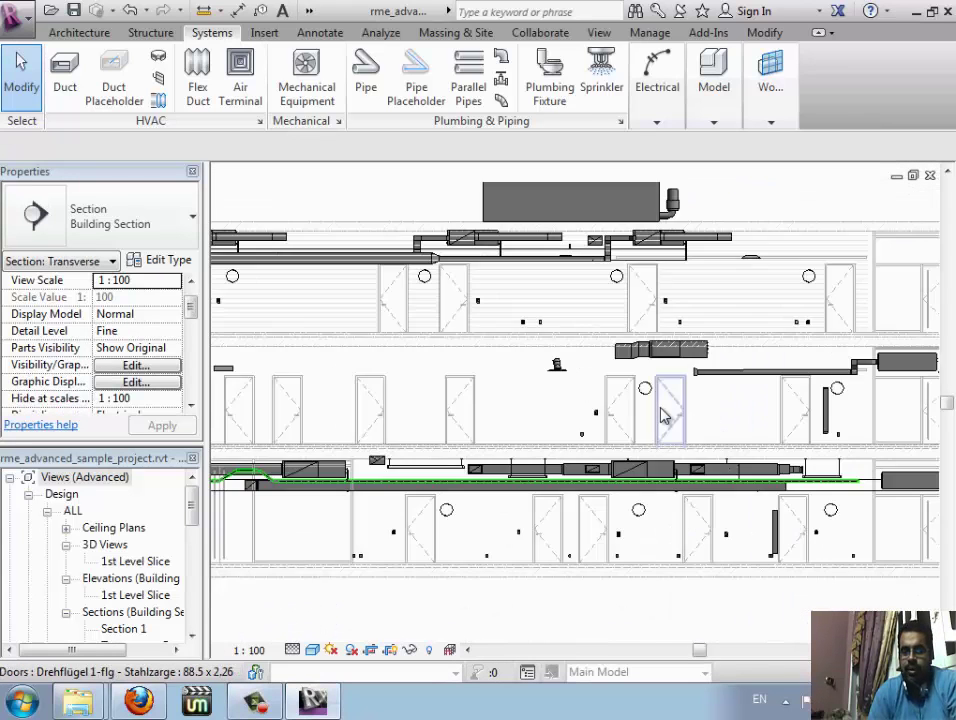
pyautogui.scroll(-2, 664, 416)
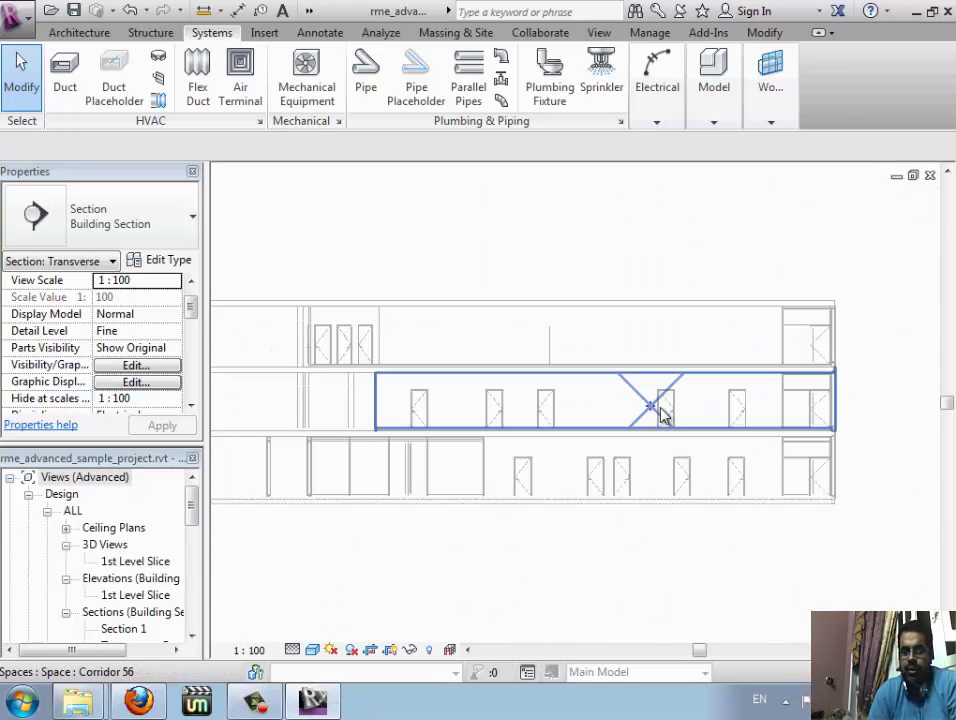
pyautogui.rightClick(594, 565)
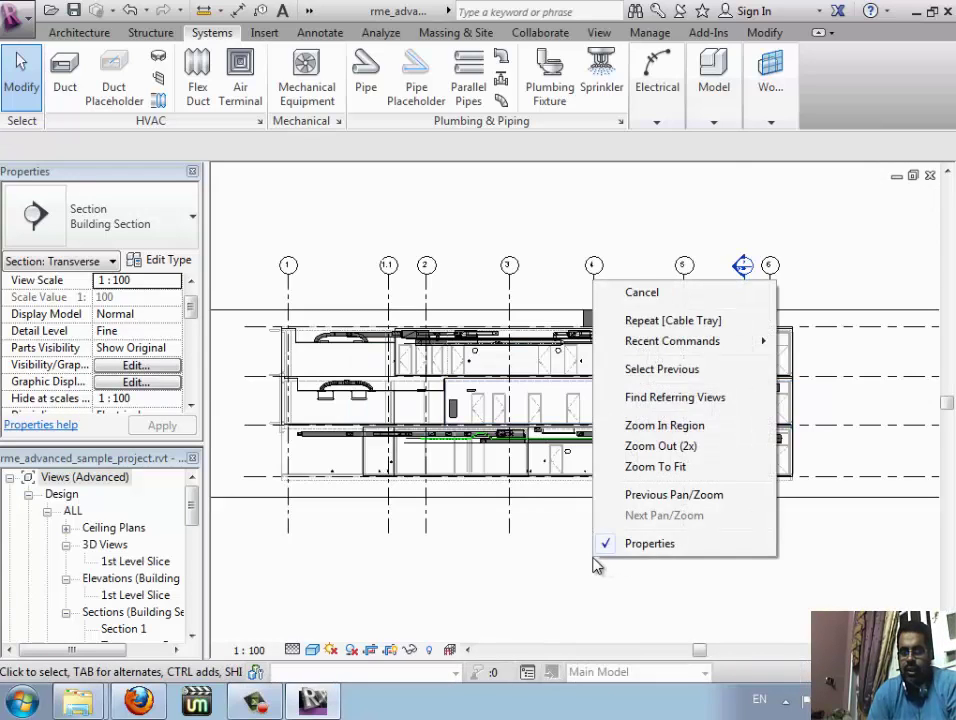
# Step: Reselect the branch tray, try a 1700 mm offset, undo back to 1500 mm, and pan to the plan
pyautogui.click(679, 371)
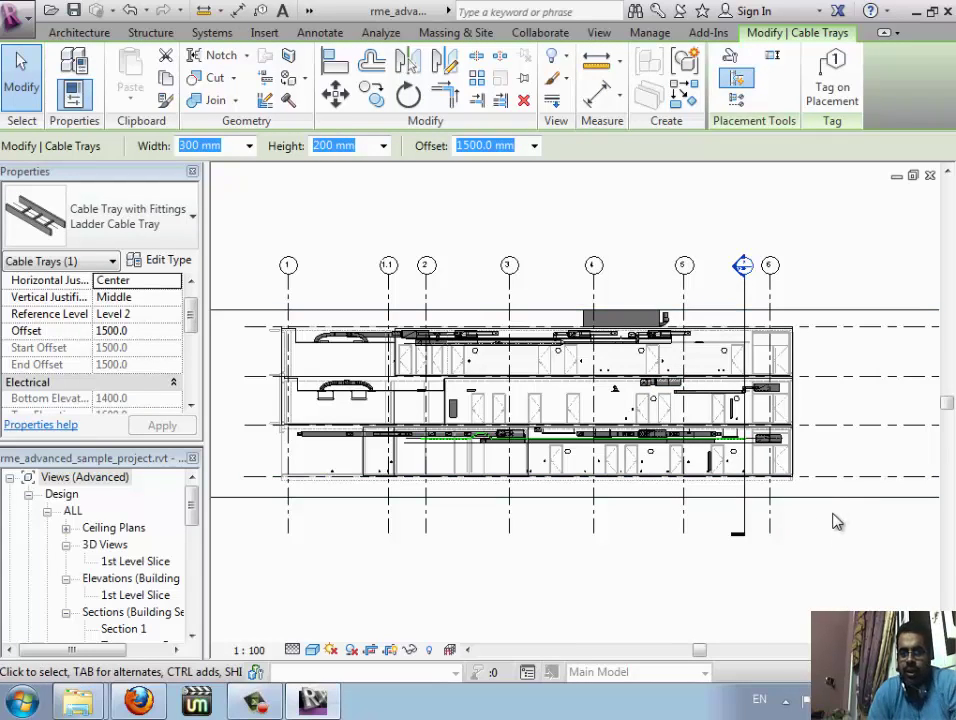
pyautogui.scroll(1, 826, 530)
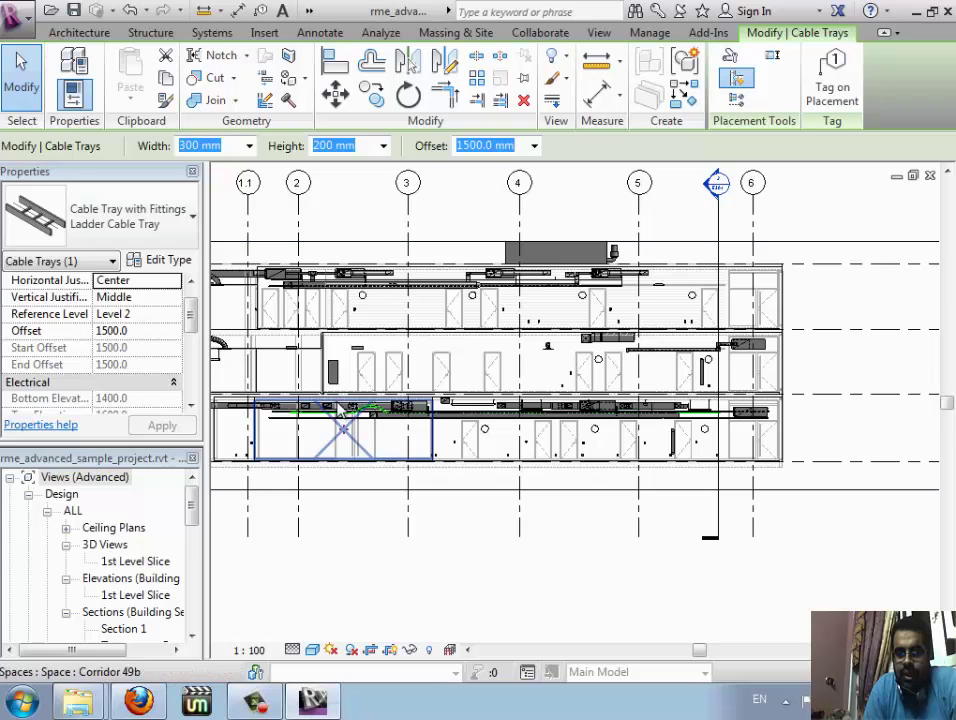
pyautogui.scroll(3, 359, 428)
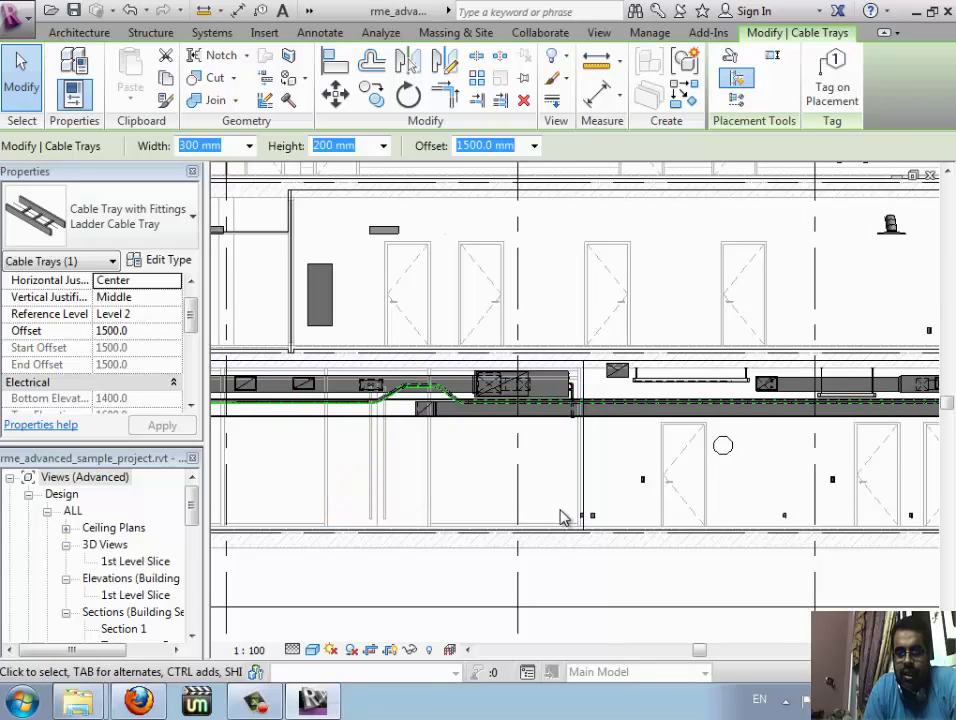
pyautogui.scroll(-3, 563, 515)
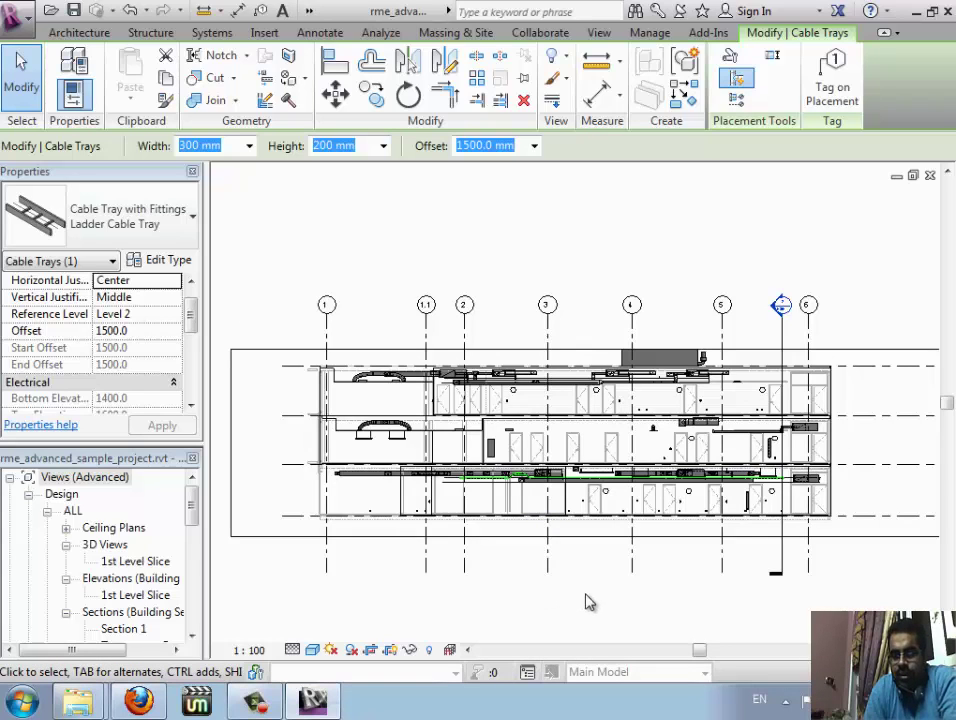
pyautogui.write('1700')
pyautogui.press('Return')
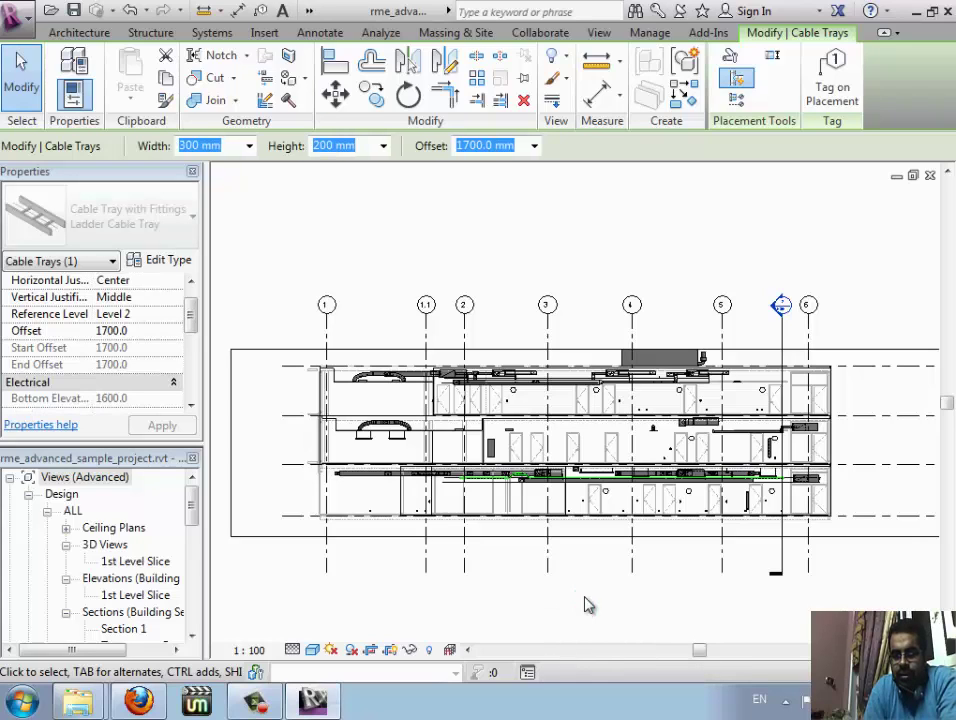
pyautogui.hotkey('ctrl', 'z')
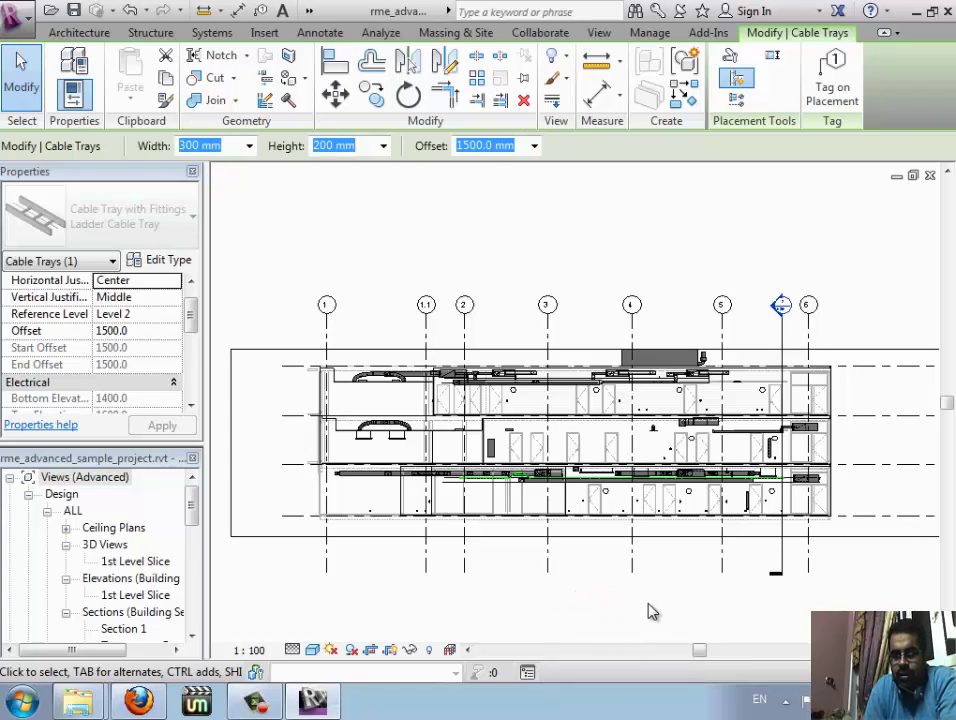
pyautogui.moveTo(817, 597); pyautogui.dragTo(686, 601, button='middle')
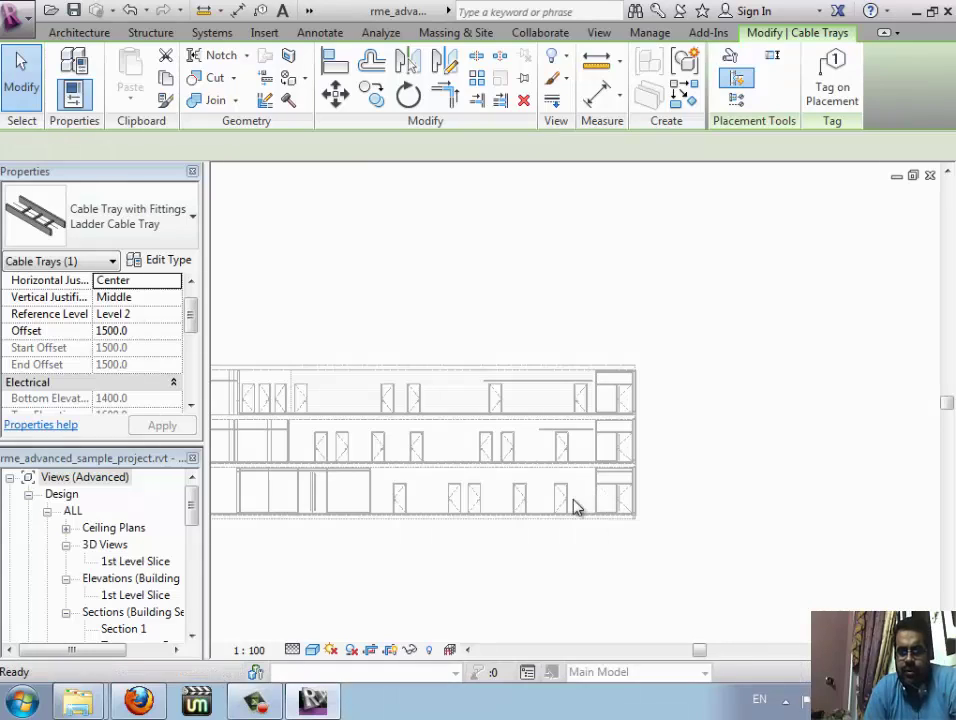
pyautogui.scroll(5, 576, 507)
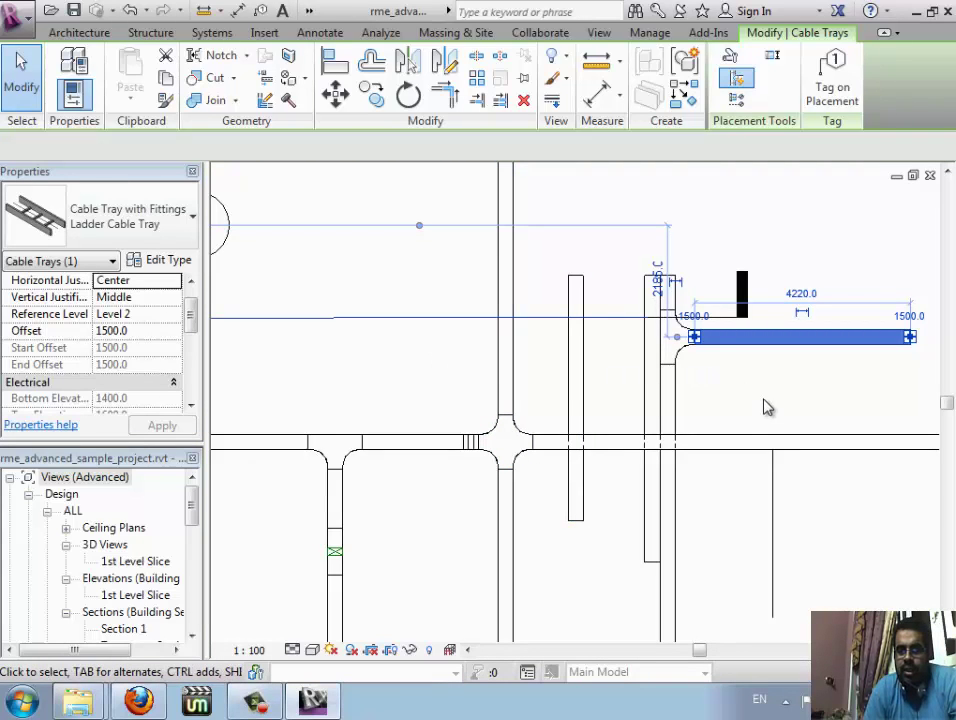
# Step: Move the section line across the new branch tray and go to its section view
pyautogui.press('Escape')
pyautogui.click(712, 320)
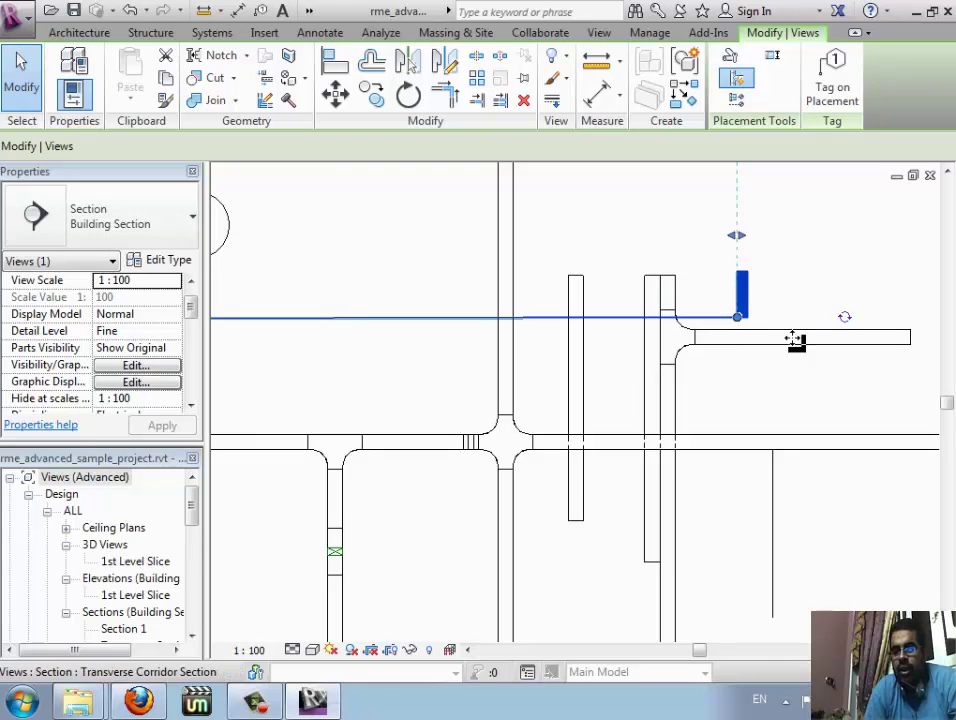
pyautogui.moveTo(796, 339)
pyautogui.mouseDown()
pyautogui.moveTo(903, 378)
pyautogui.moveTo(865, 384)
pyautogui.mouseUp()
pyautogui.rightClick(865, 384)
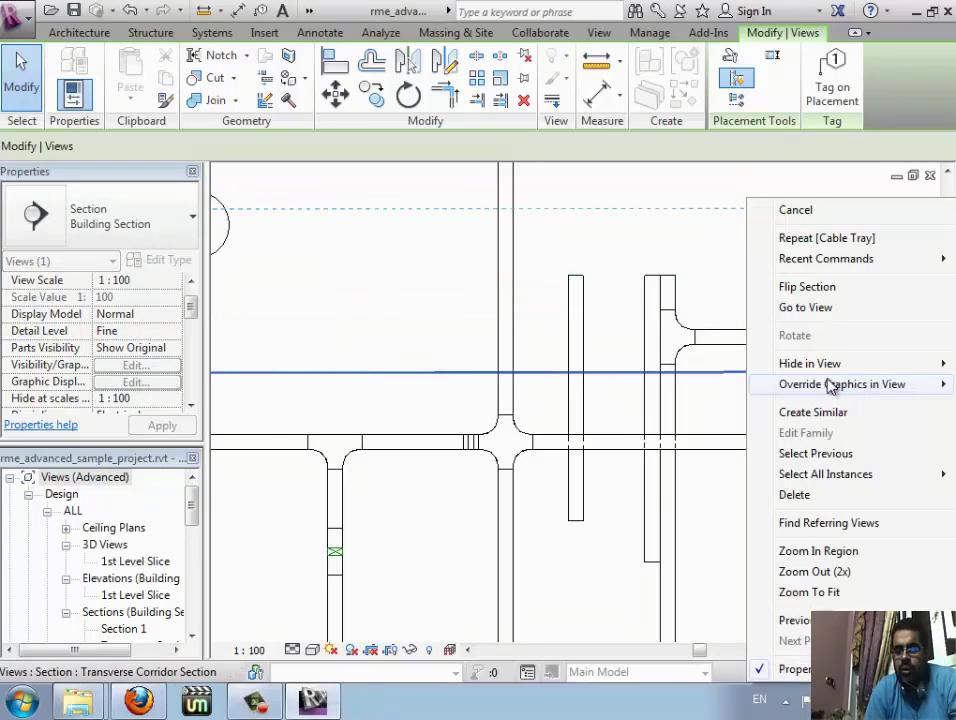
pyautogui.click(805, 312)
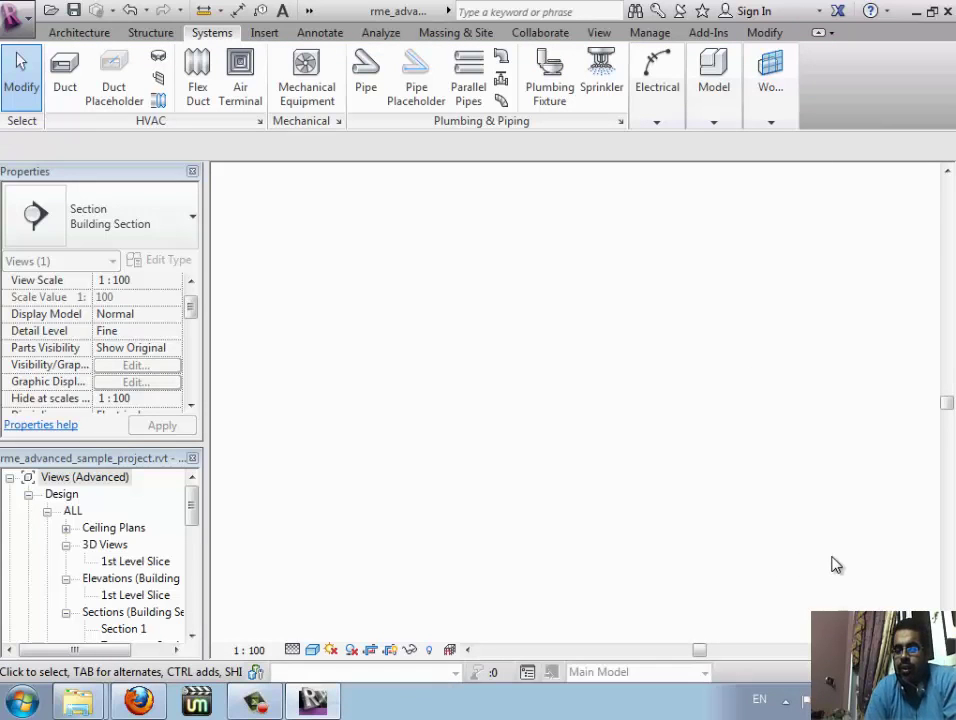
# Step: Reselect the 4220 mm branch tray in the section and zoom in on it
pyautogui.rightClick(783, 571)
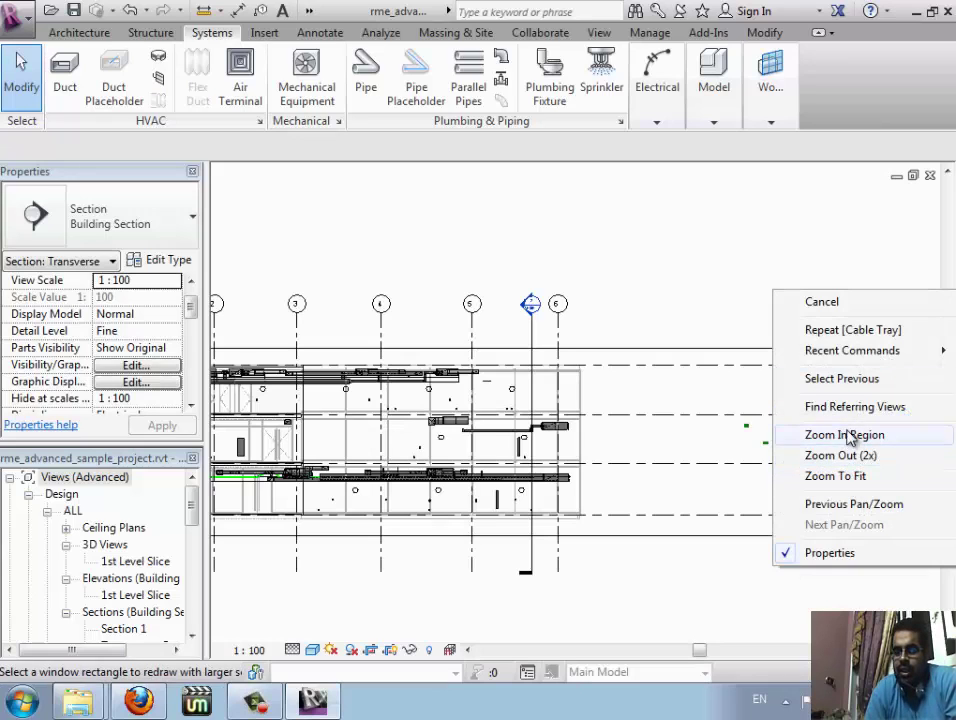
pyautogui.click(838, 379)
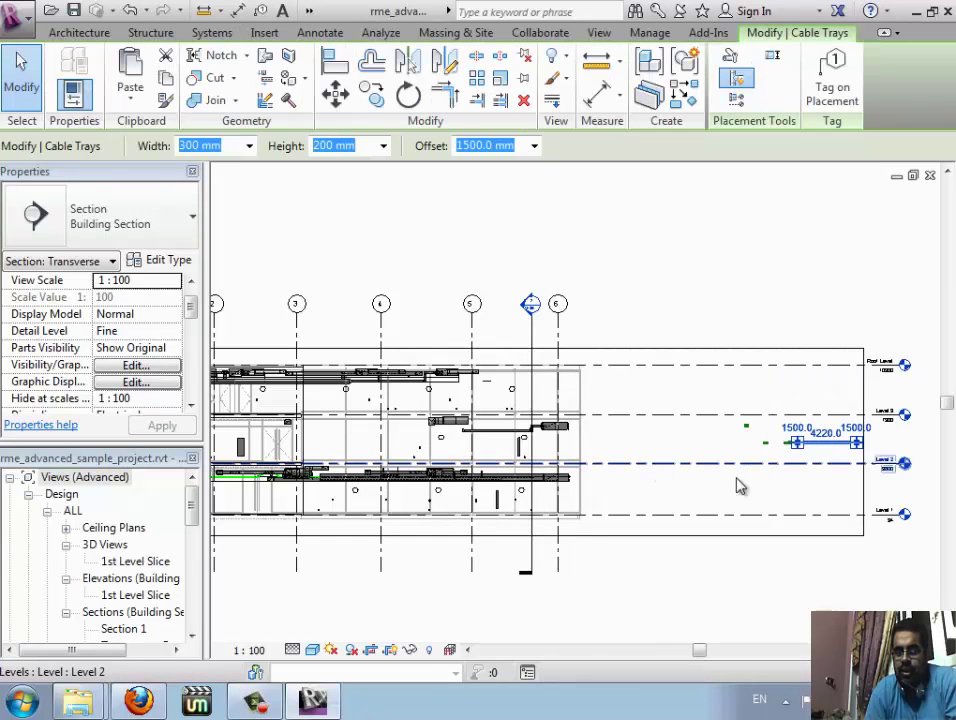
pyautogui.scroll(2, 833, 465)
pyautogui.scroll(4, 829, 464)
# Step: Zoom closer to the new tray in the section, selecting and then clearing it
pyautogui.scroll(1, 829, 464)
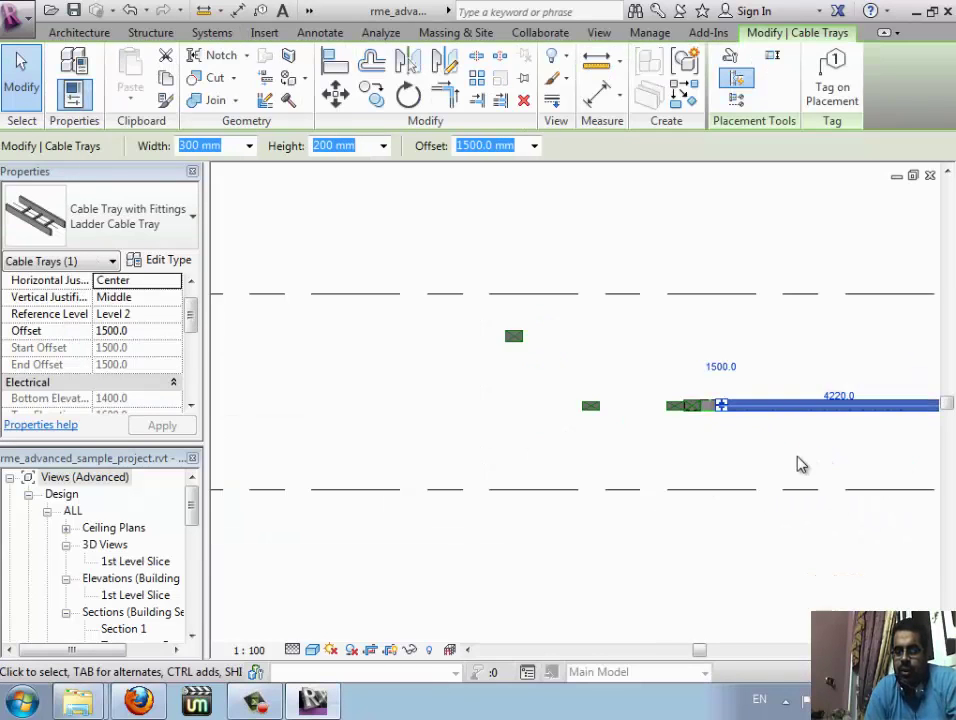
pyautogui.click(764, 427)
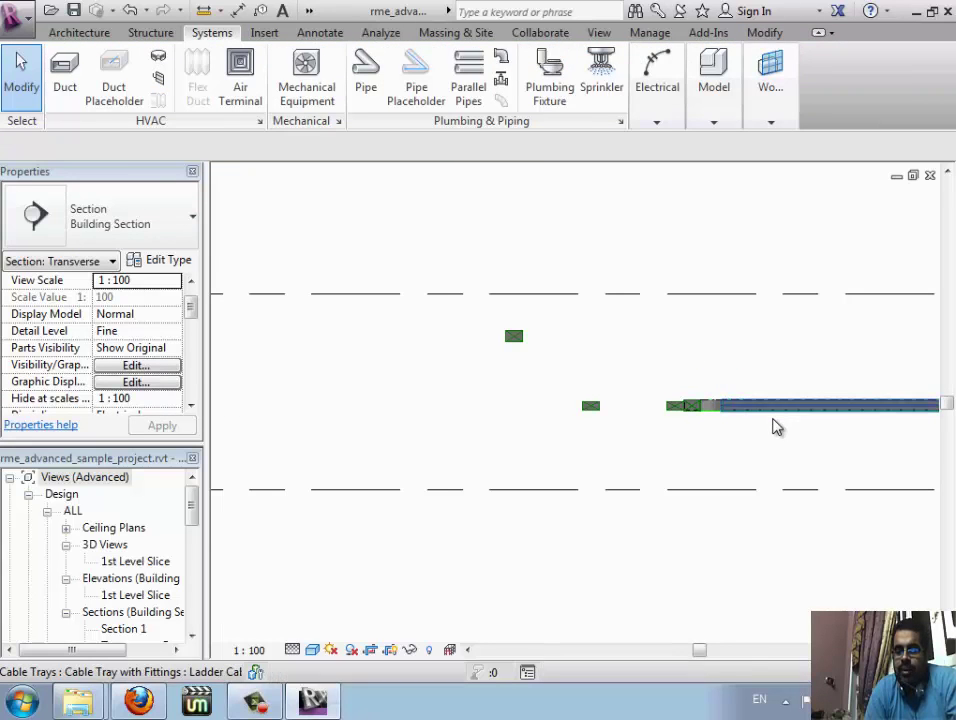
pyautogui.click(772, 425)
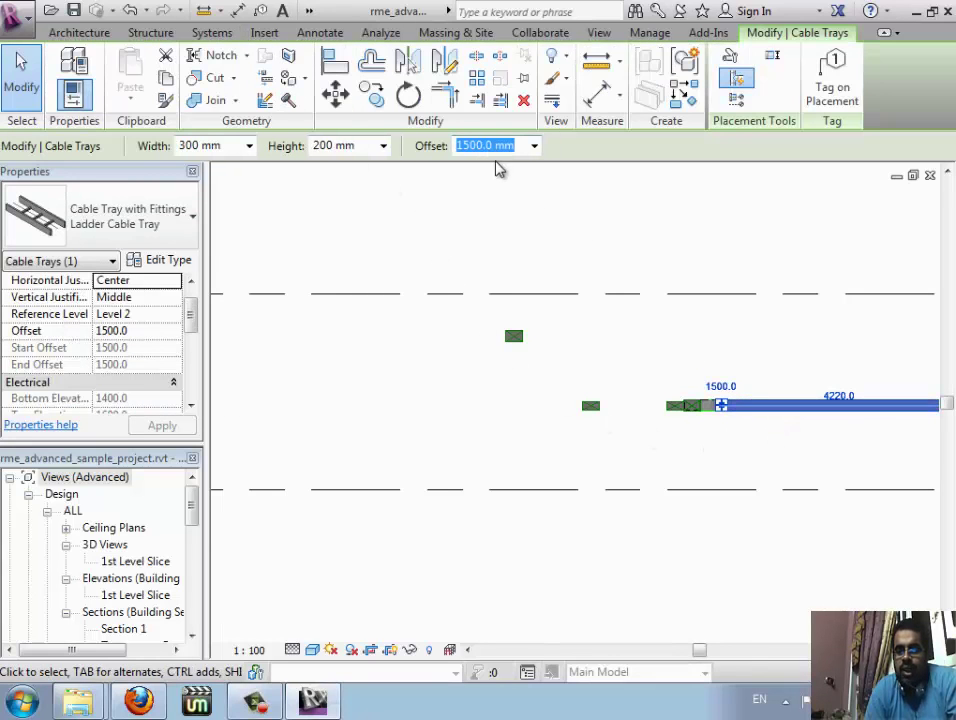
pyautogui.click(742, 445)
pyautogui.scroll(2, 785, 448)
pyautogui.scroll(1, 762, 446)
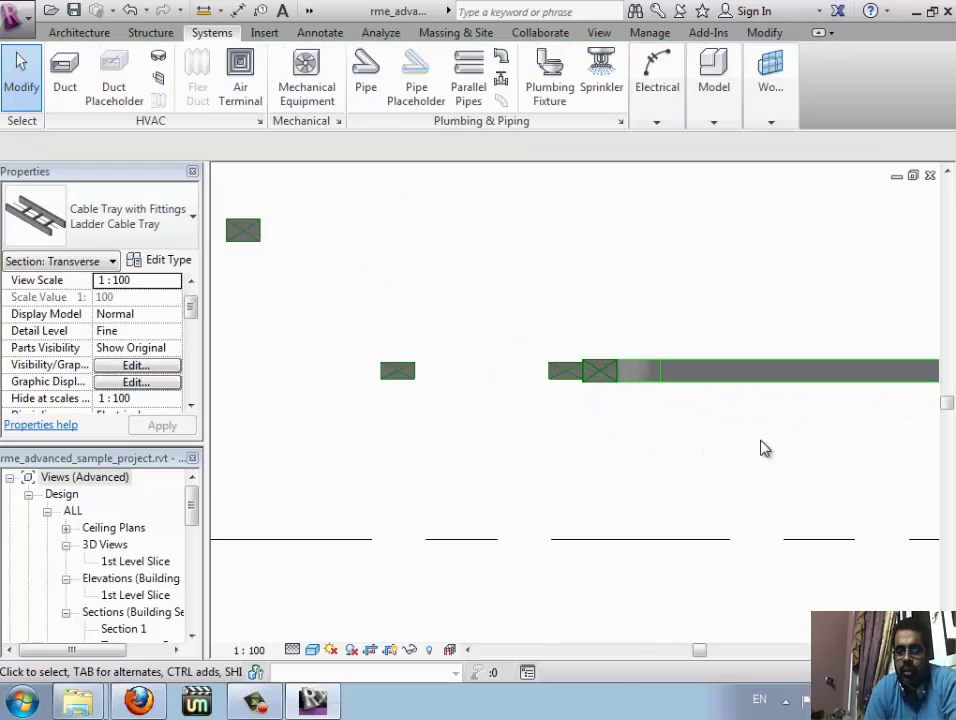
pyautogui.scroll(2, 728, 440)
# Step: Add a 1400 mm aligned dimension from the tray's underside to the Level 2 line
pyautogui.press('d')
pyautogui.press('i')
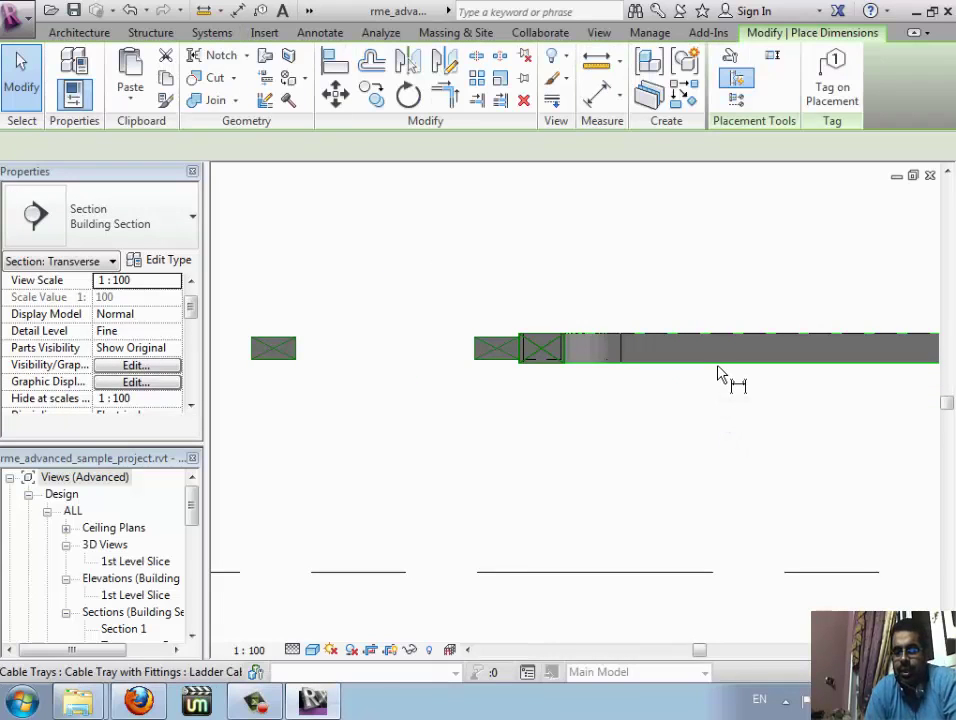
pyautogui.click(712, 362)
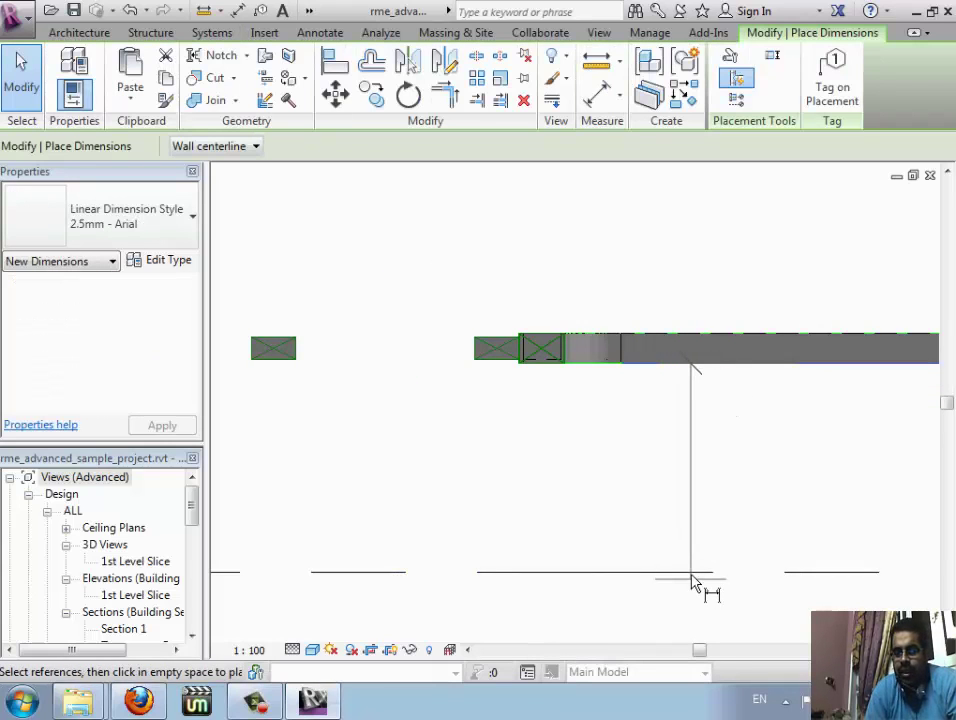
pyautogui.click(694, 578)
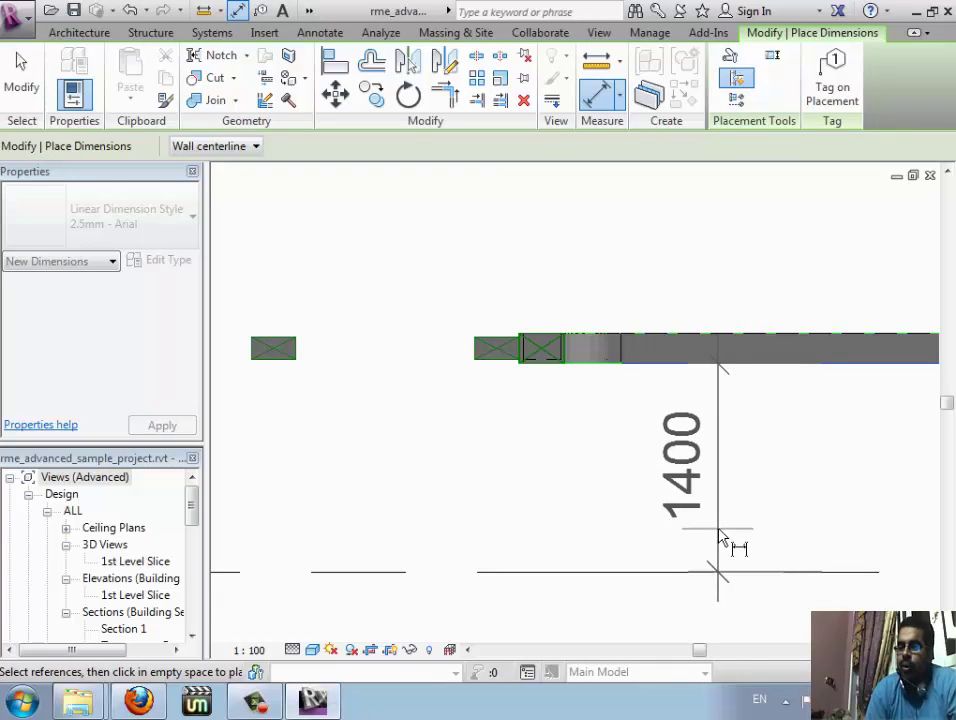
pyautogui.click(720, 544)
pyautogui.press('Escape')
pyautogui.press('Escape')
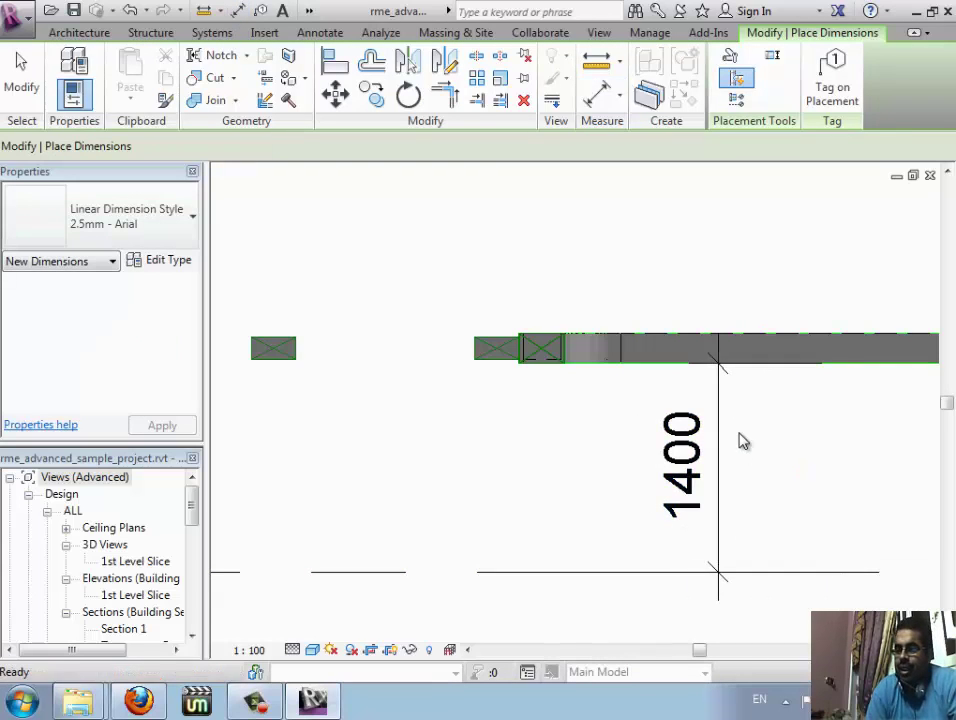
pyautogui.click(775, 382)
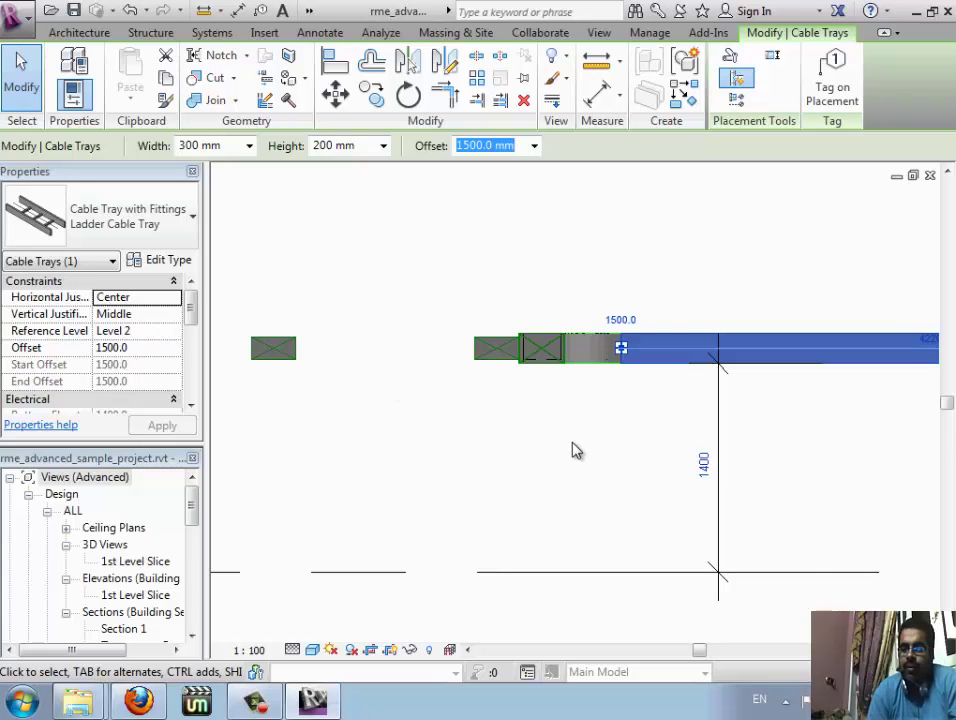
# Step: Return to the Level 2 plan and start placing a 300 × 150 mm ladder cable tray
pyautogui.press('Escape')
pyautogui.hotkey('ctrl', 'Tab')
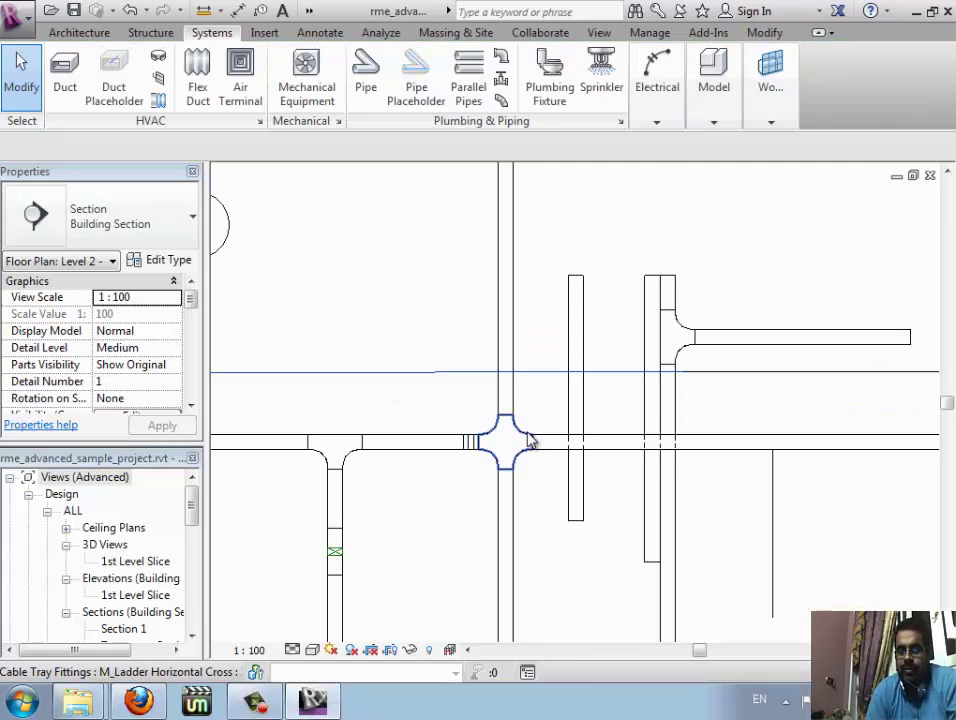
pyautogui.scroll(-2, 486, 458)
pyautogui.scroll(-2, 441, 367)
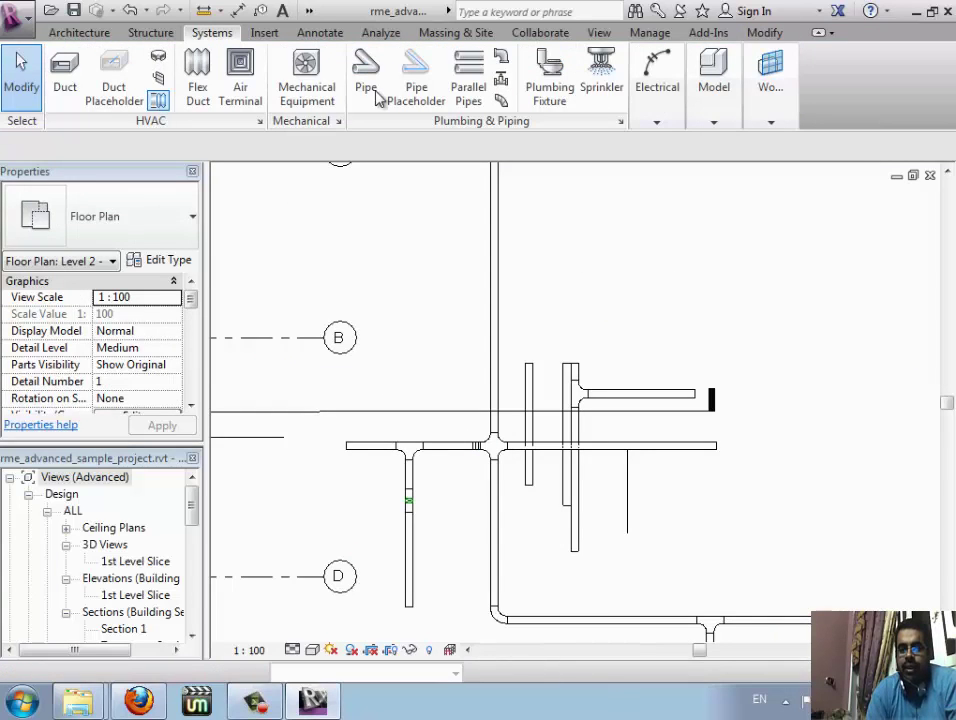
pyautogui.click(658, 100)
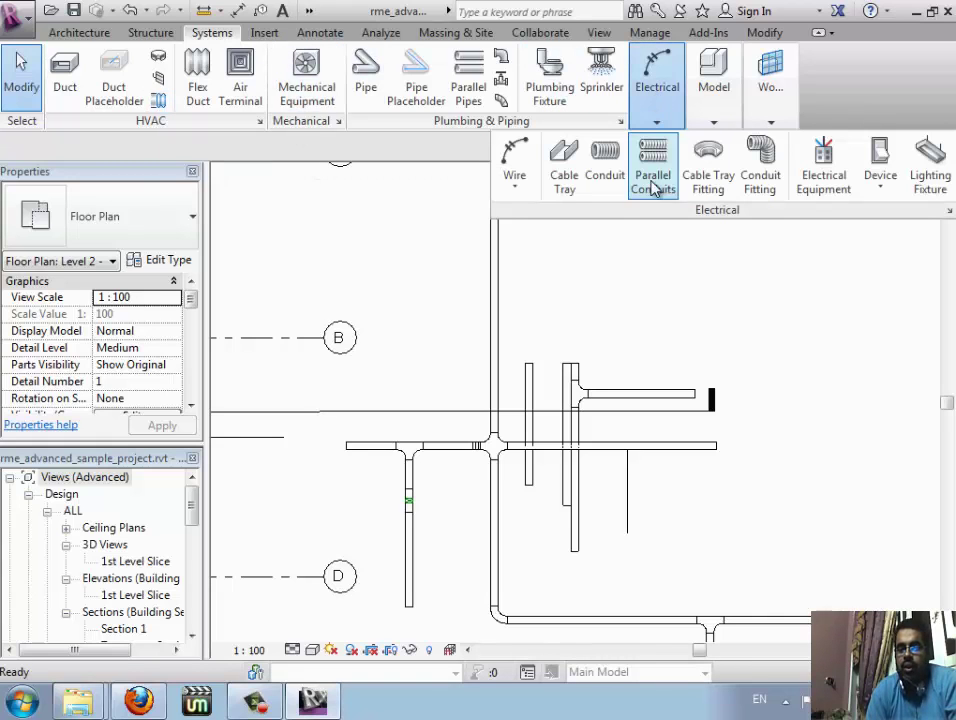
pyautogui.click(553, 188)
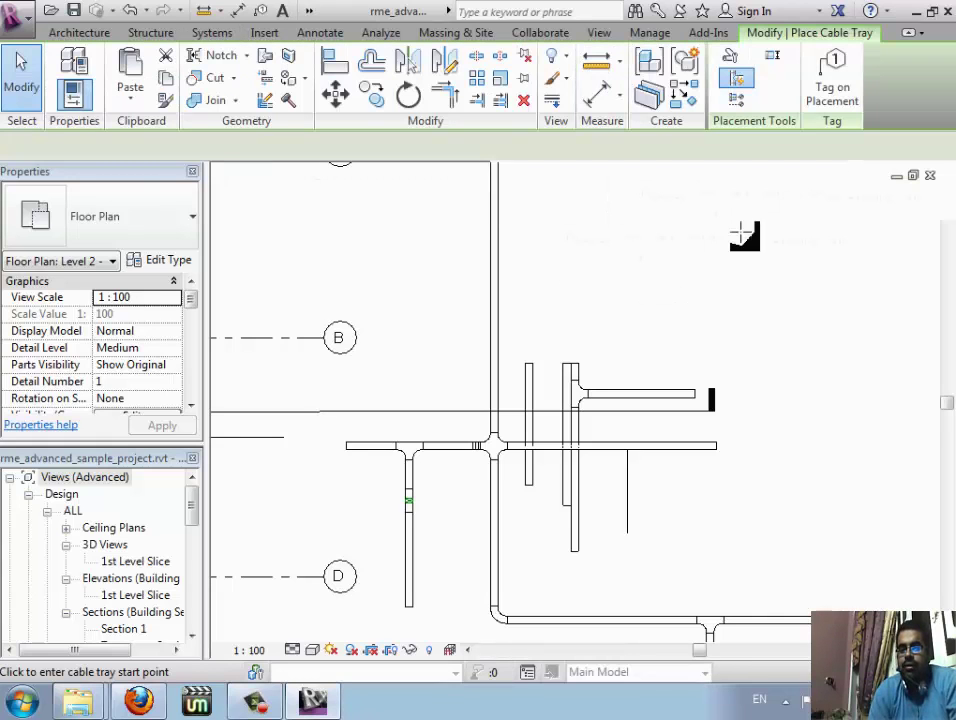
# Step: Turn on Tag on Placement, accept loading a tag, and browse to the family library
pyautogui.click(838, 95)
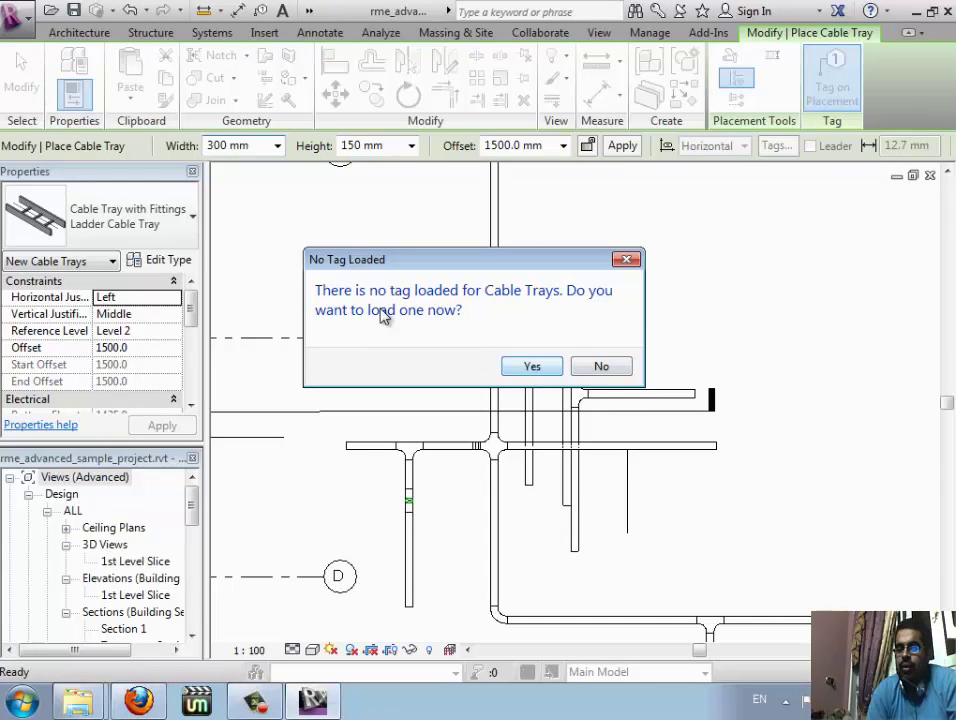
pyautogui.click(534, 374)
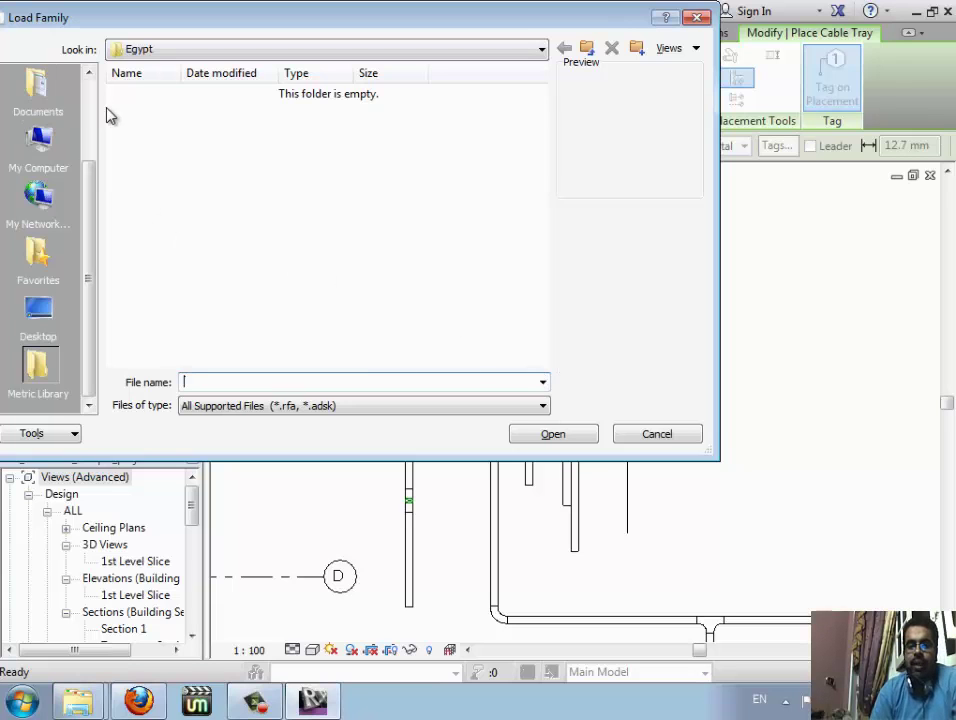
pyautogui.scroll(2, 89, 104)
pyautogui.click(58, 94)
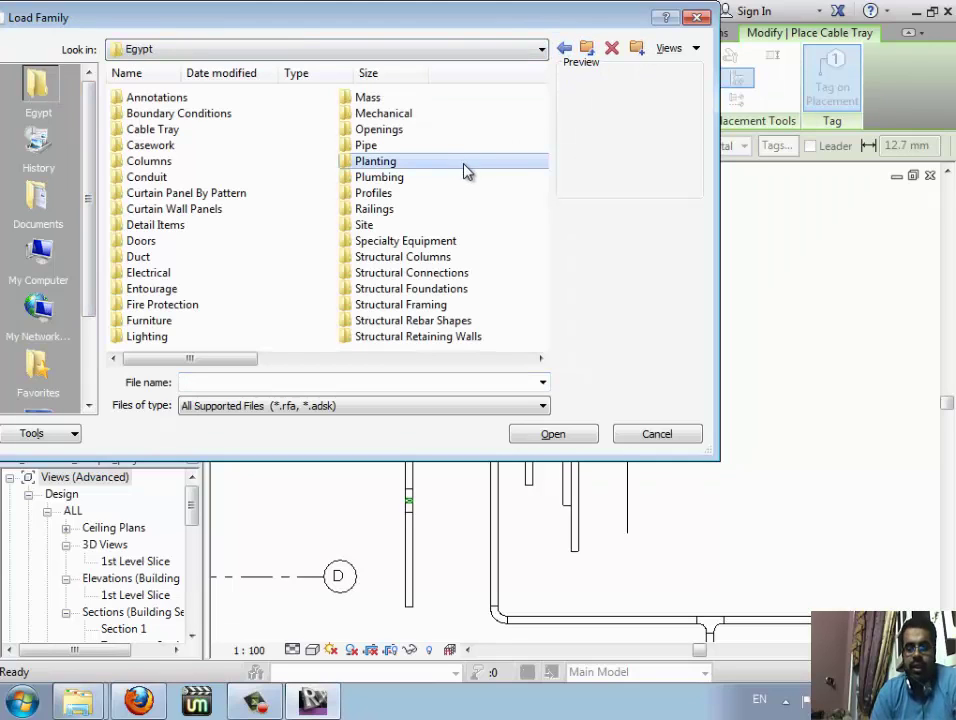
pyautogui.write('co')
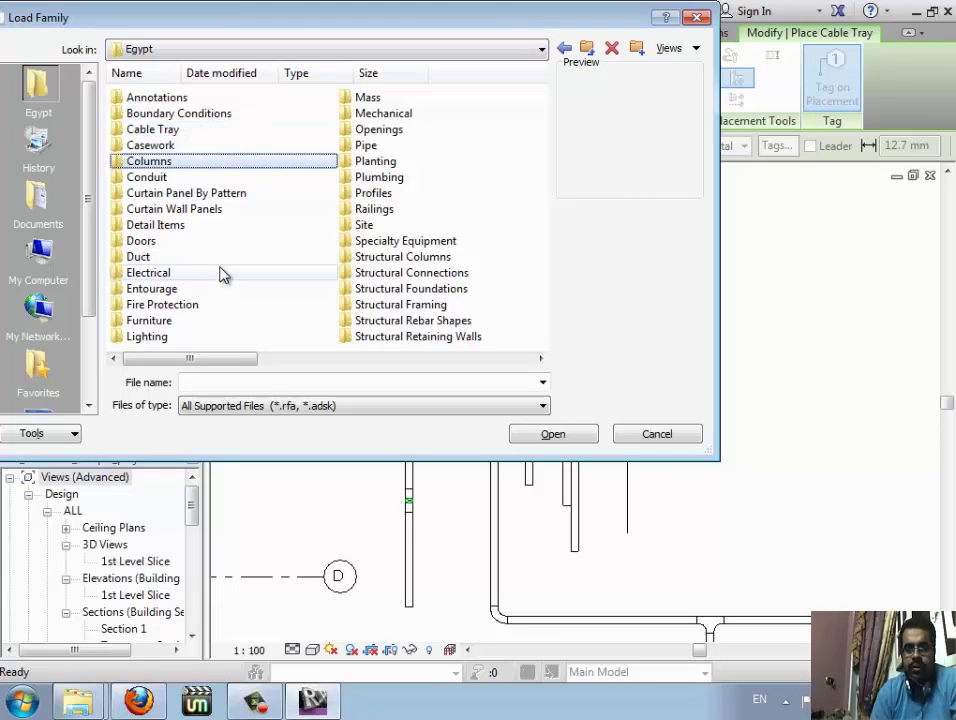
pyautogui.write('n')
pyautogui.press('Down')
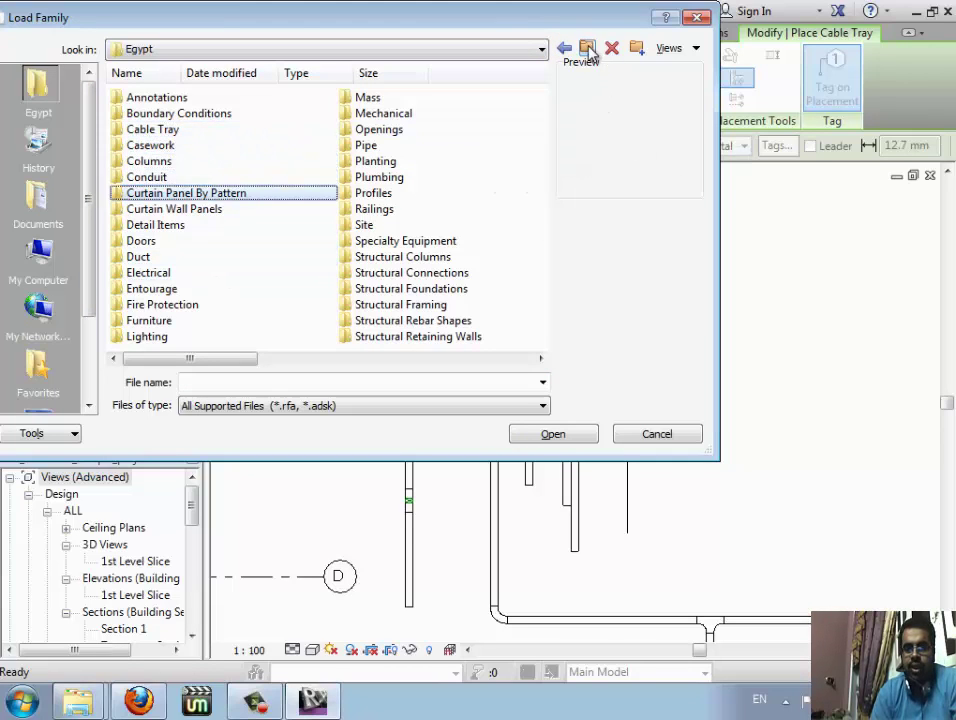
pyautogui.click(584, 47)
# Step: Load M_Cable Tray Size Tag.rfa from the Cable Tray Tags folder
pyautogui.doubleClick(170, 113)
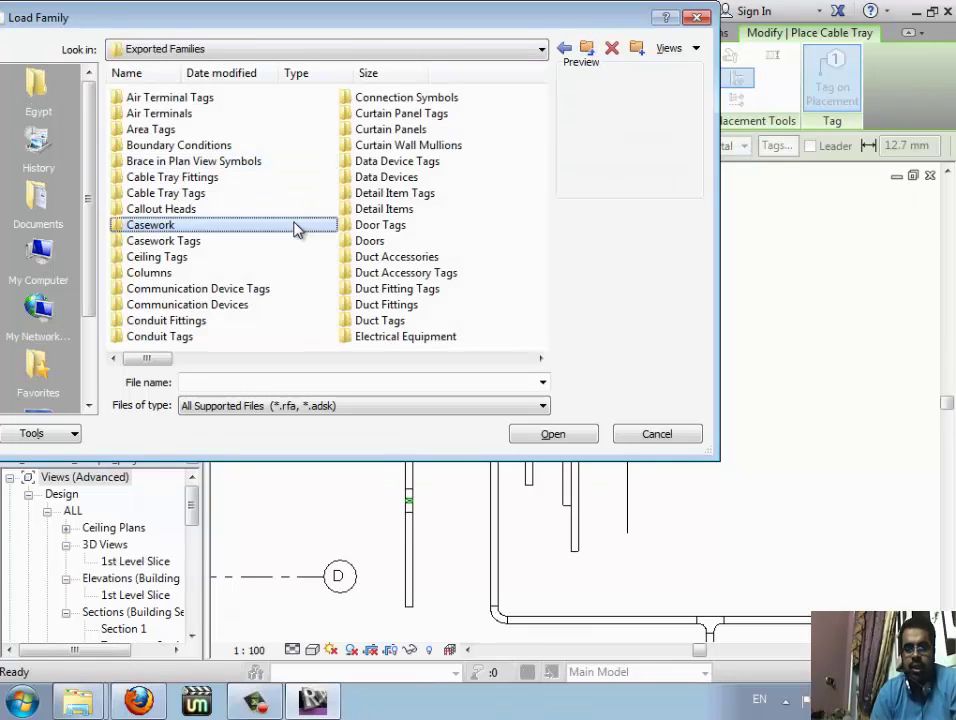
pyautogui.press('Down')
pyautogui.press('Down')
pyautogui.press('Down')
pyautogui.press('Down')
pyautogui.press('Down')
pyautogui.press('Down')
pyautogui.press('Down')
pyautogui.press('Down')
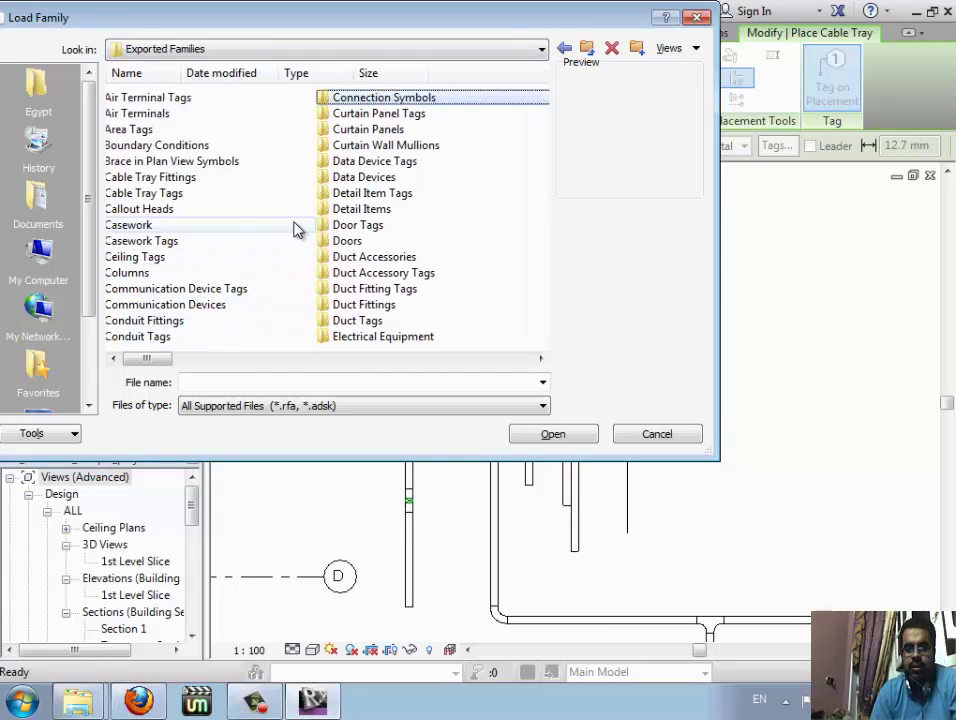
pyautogui.press('Down')
pyautogui.press('Down')
pyautogui.press('Up')
pyautogui.press('Up')
pyautogui.press('Up')
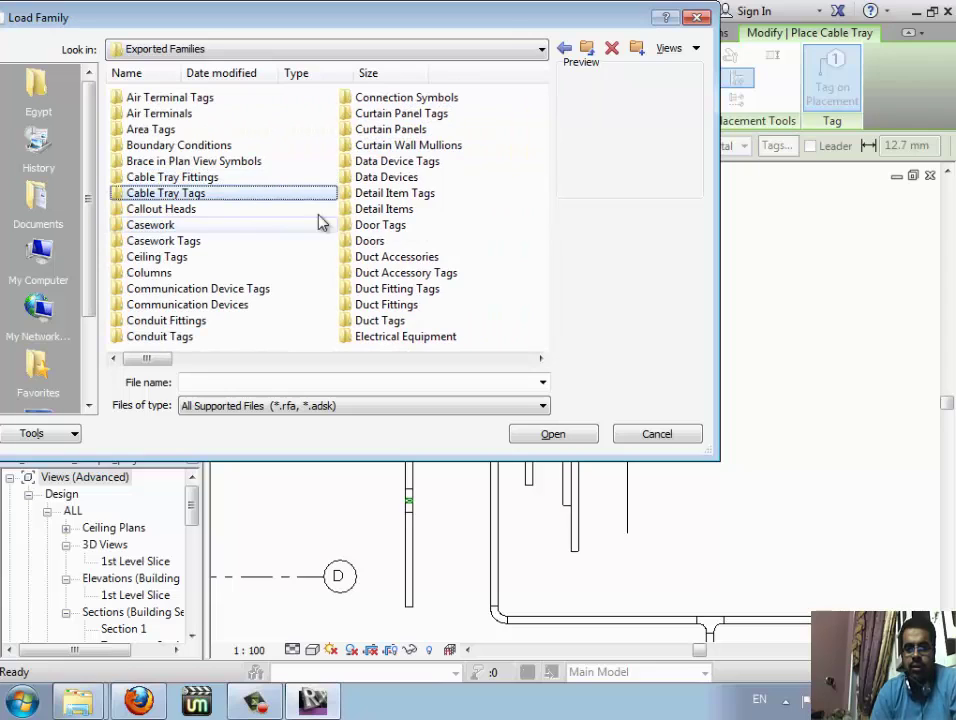
pyautogui.doubleClick(195, 197)
pyautogui.click(177, 97)
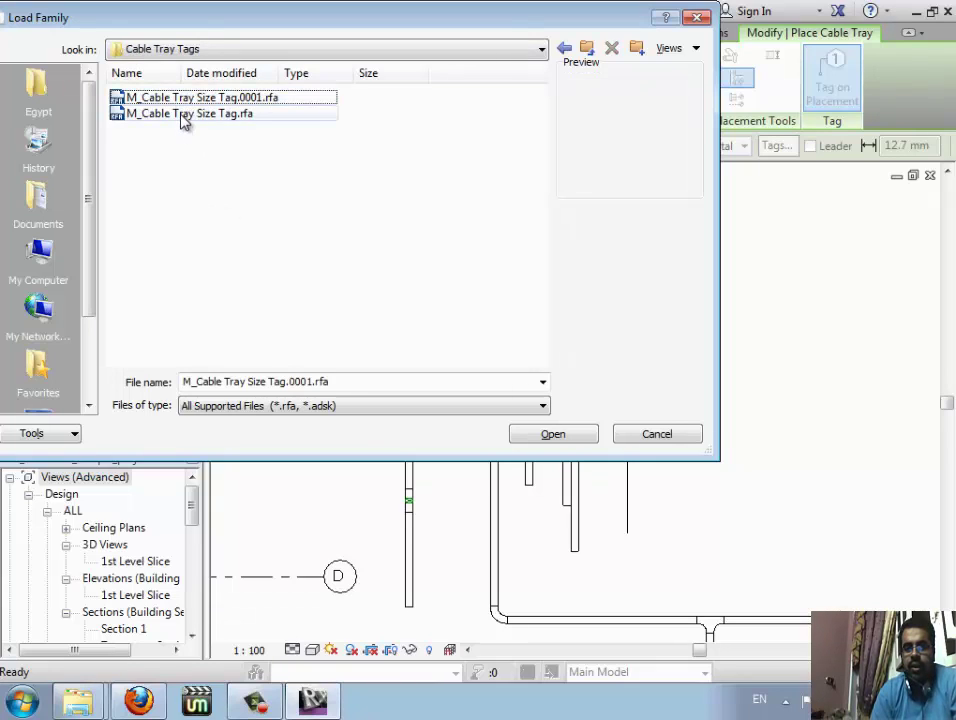
pyautogui.click(183, 116)
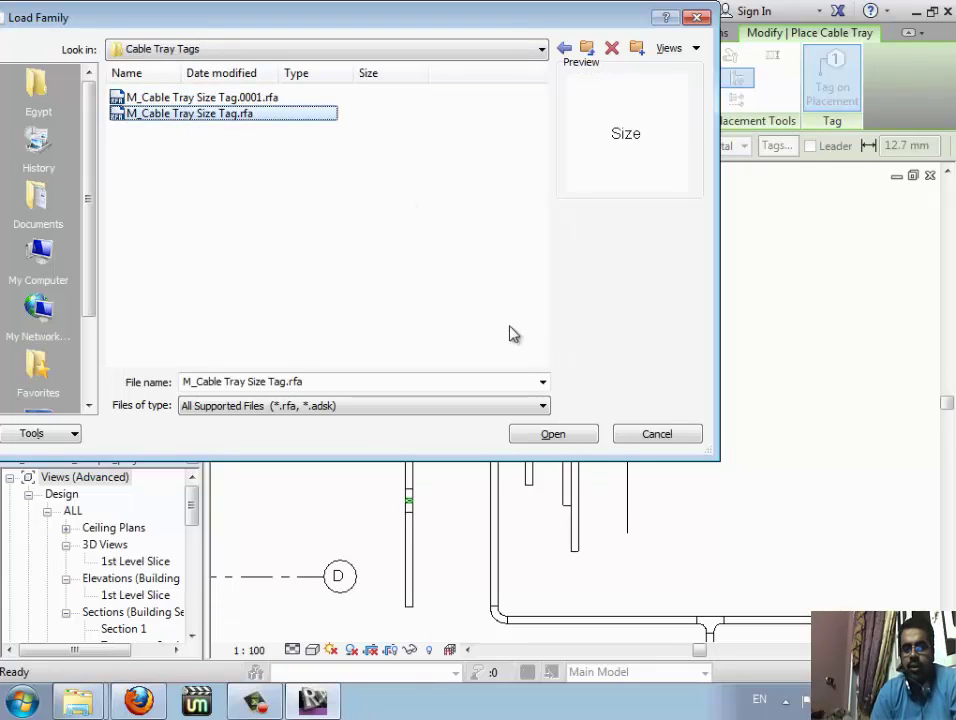
pyautogui.click(558, 433)
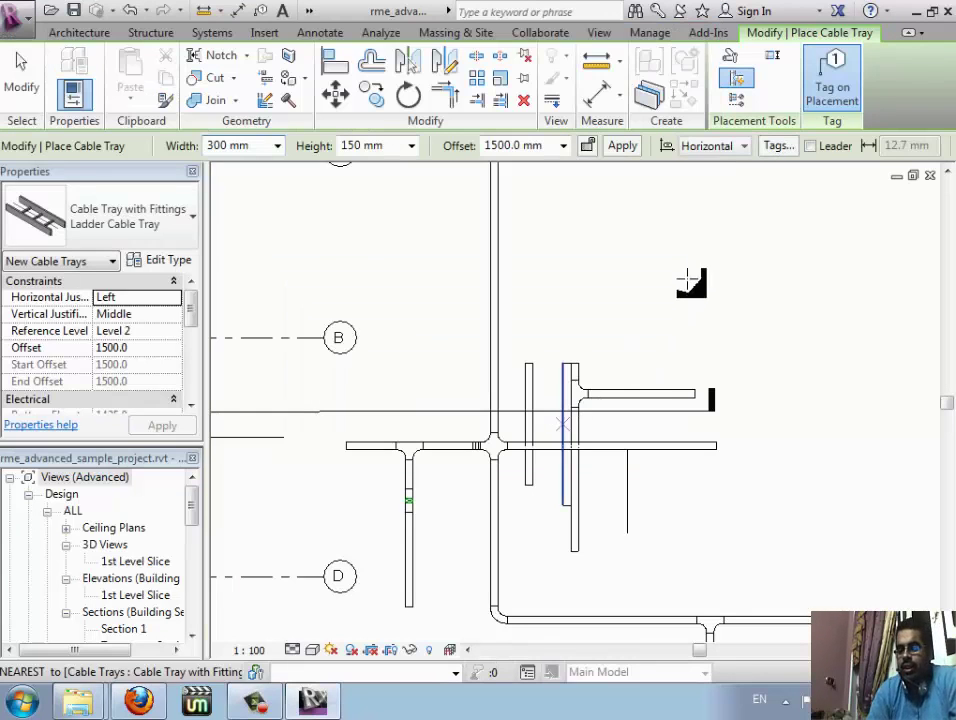
# Step: Draw a tray down from the upper right, then right through an elbow, tagged 300 mmx150 mm
pyautogui.click(741, 255)
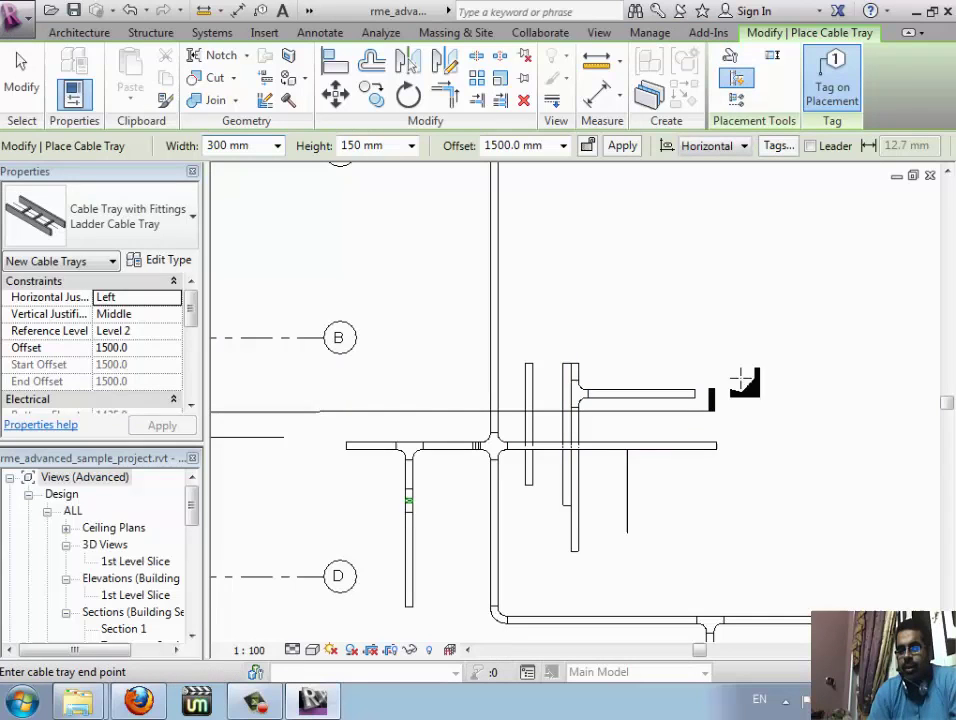
pyautogui.click(743, 438)
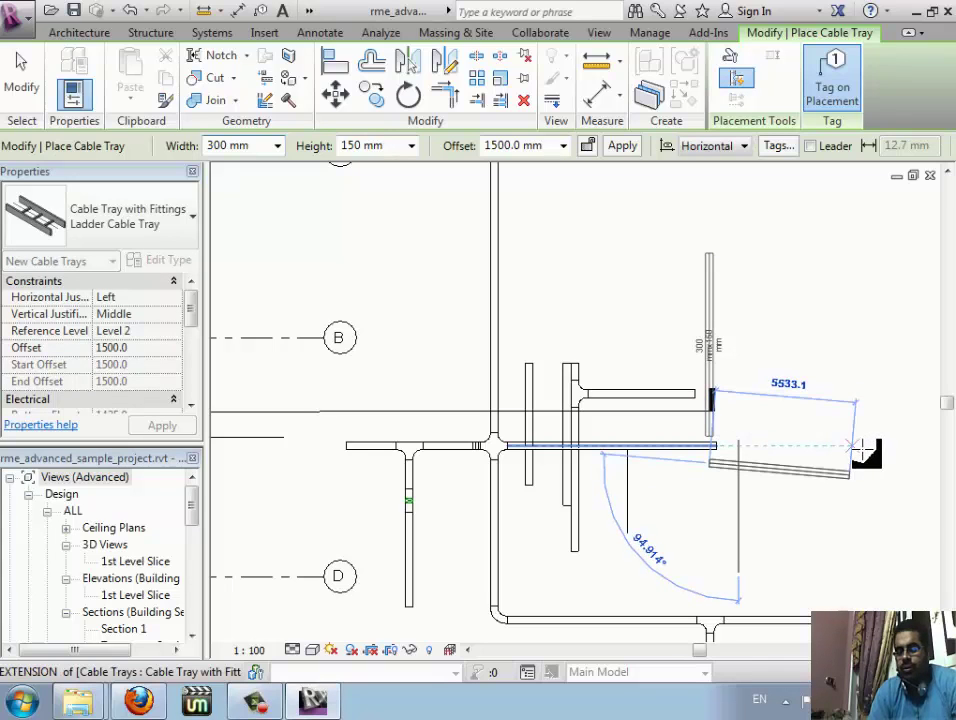
pyautogui.click(880, 487)
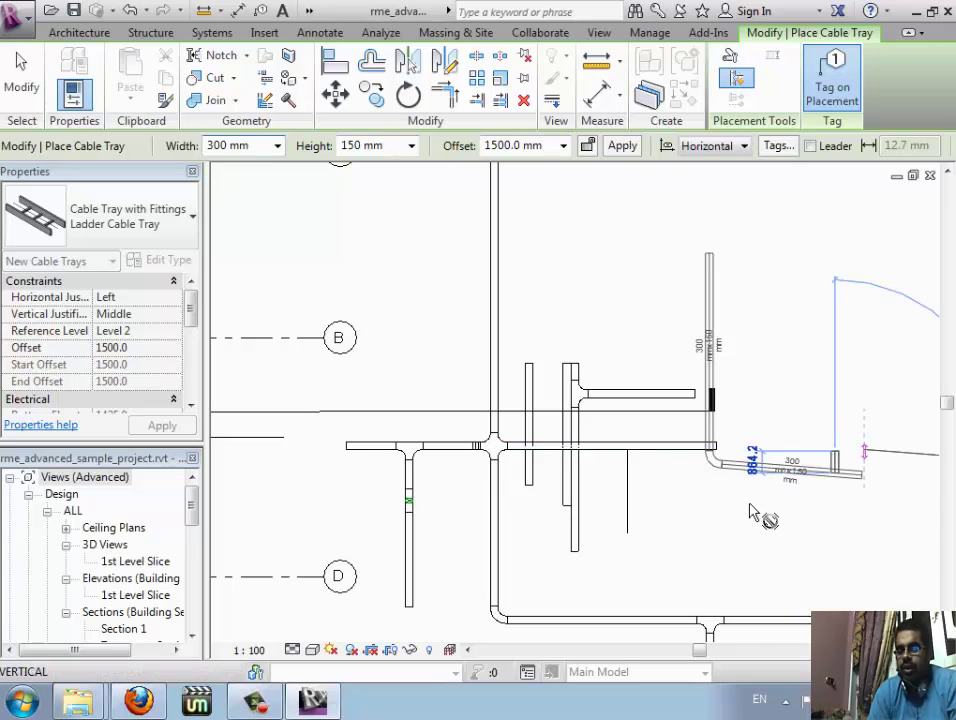
pyautogui.press('Escape')
pyautogui.press('Escape')
pyautogui.scroll(5, 655, 502)
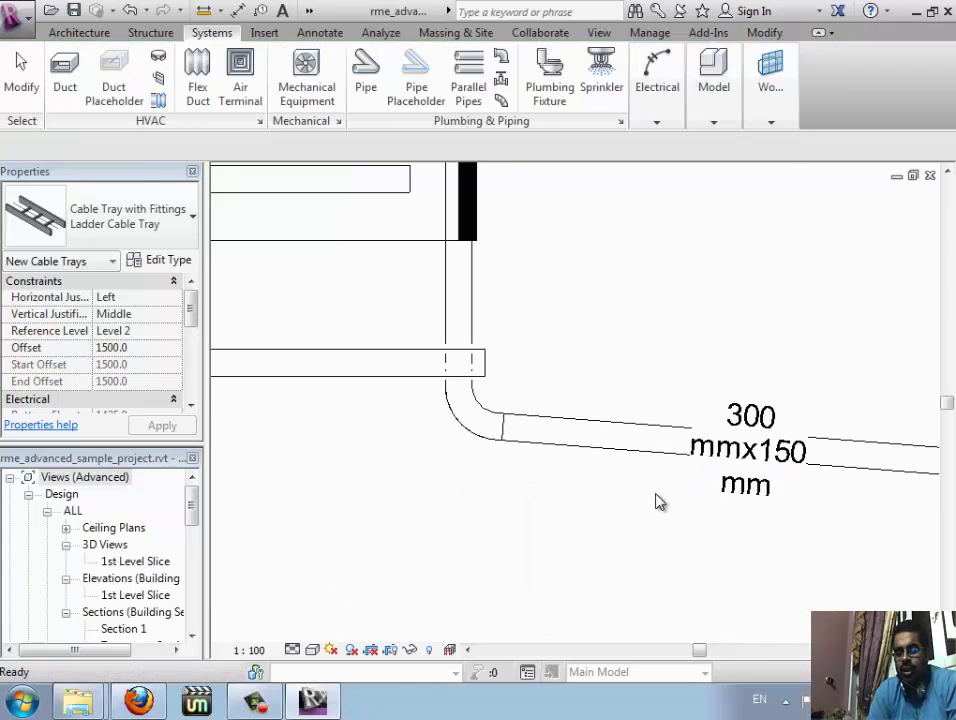
pyautogui.scroll(-5, 658, 540)
pyautogui.press('t')
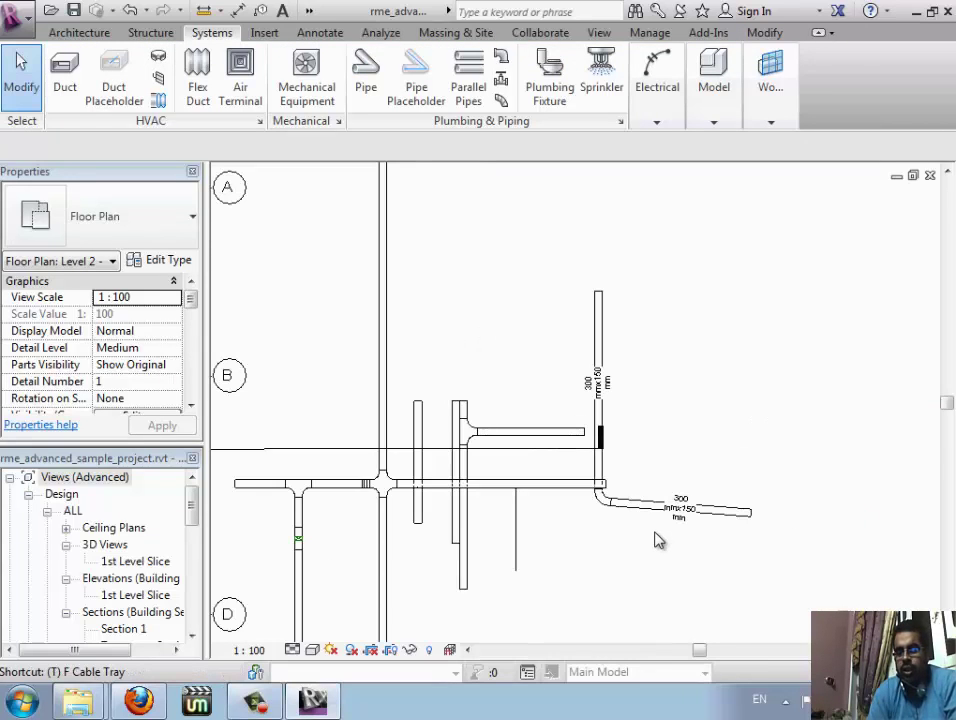
pyautogui.press('g')
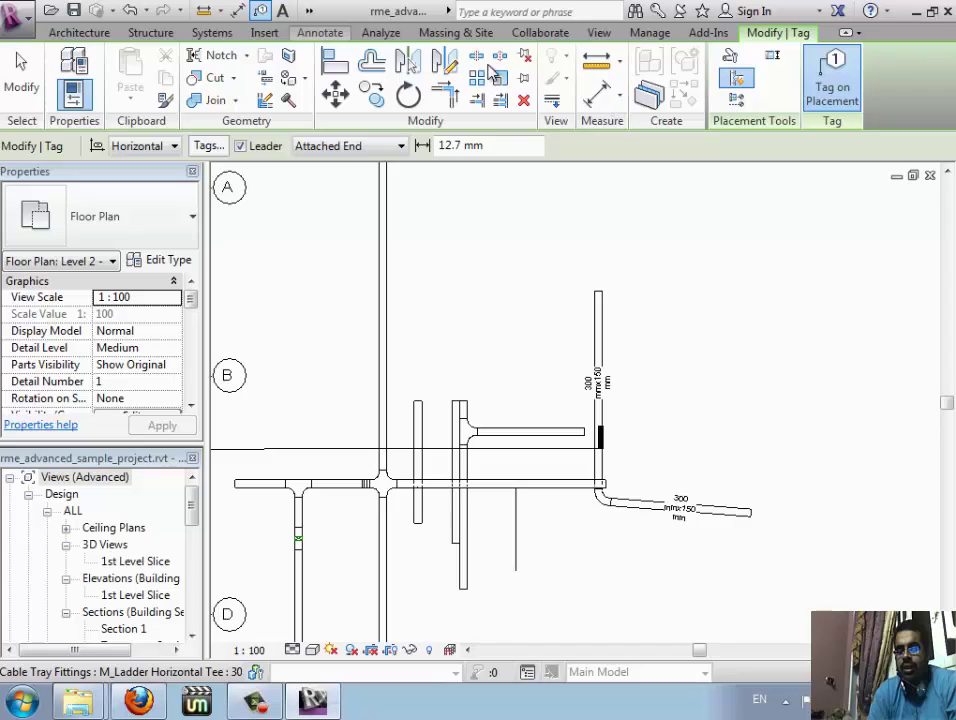
# Step: Tag four existing trays with size tags: two 300 mmx200 mm and two 300 mmx150 mm
pyautogui.click(320, 32)
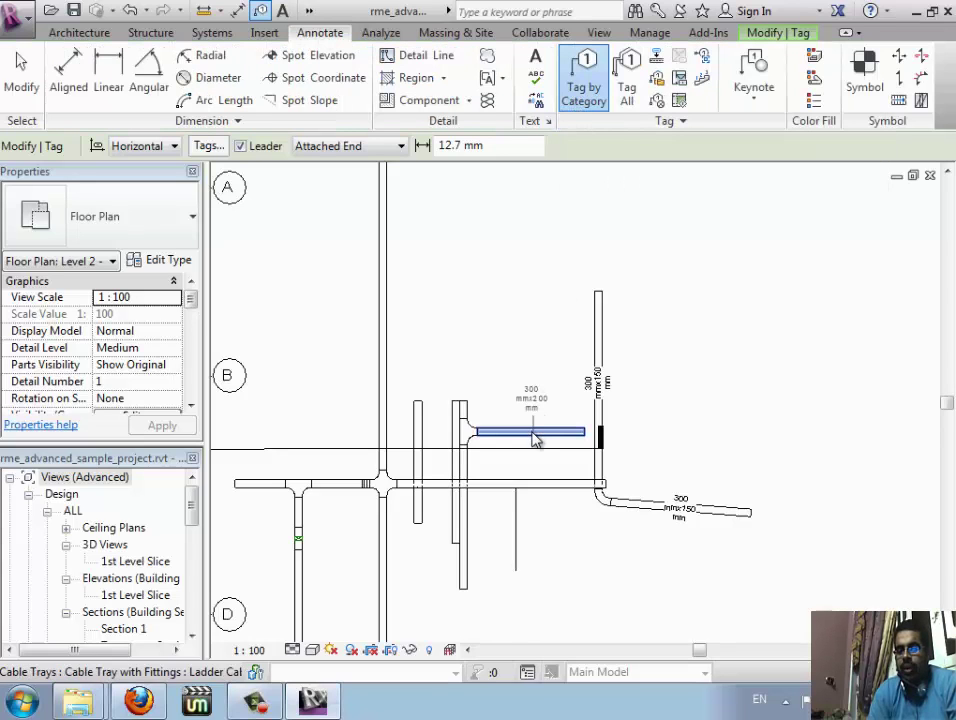
pyautogui.click(490, 417)
pyautogui.click(383, 311)
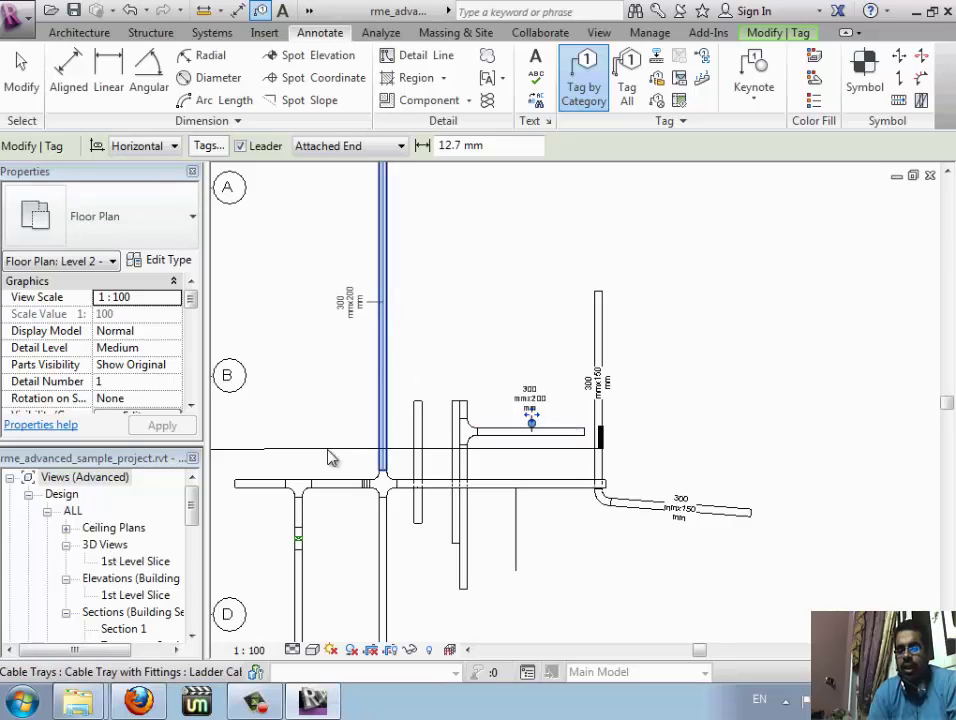
pyautogui.click(335, 490)
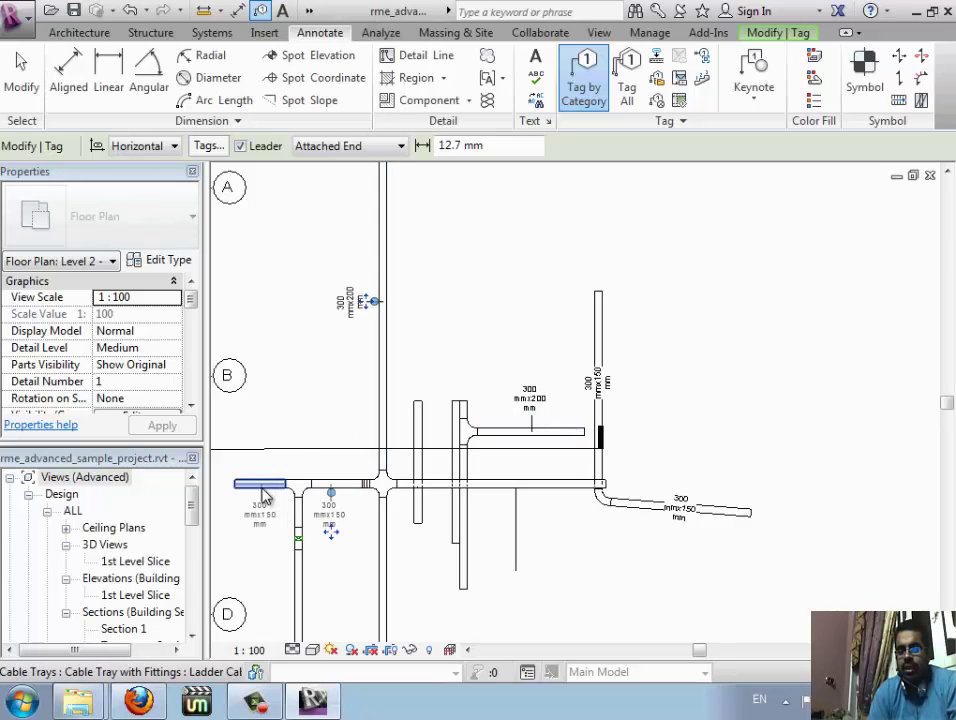
pyautogui.click(264, 488)
pyautogui.press('Escape')
pyautogui.click(385, 328)
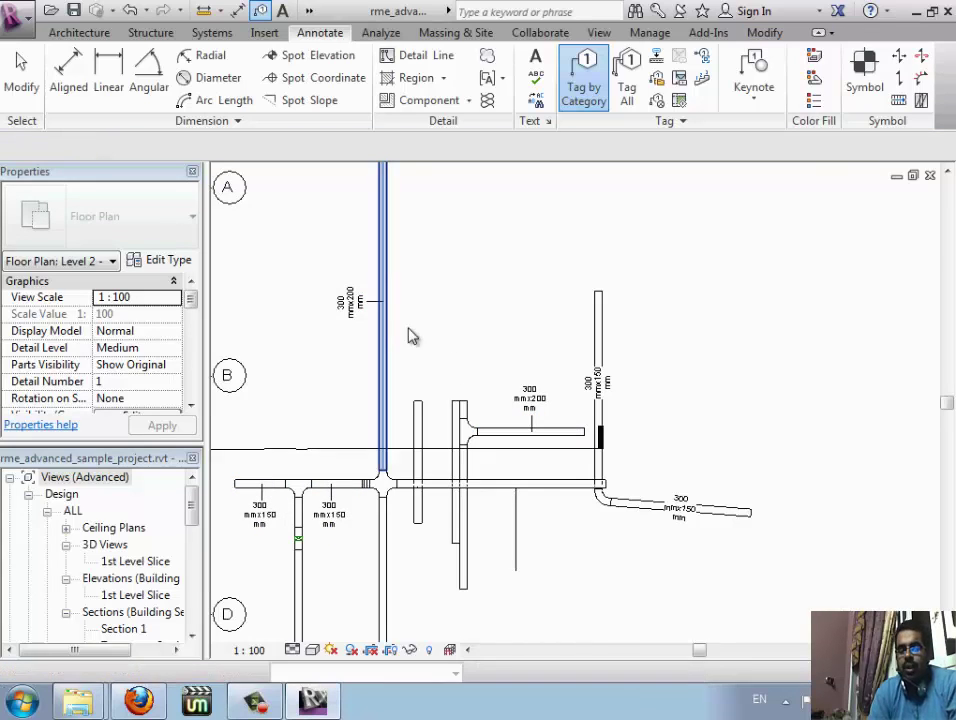
pyautogui.scroll(5, 308, 224)
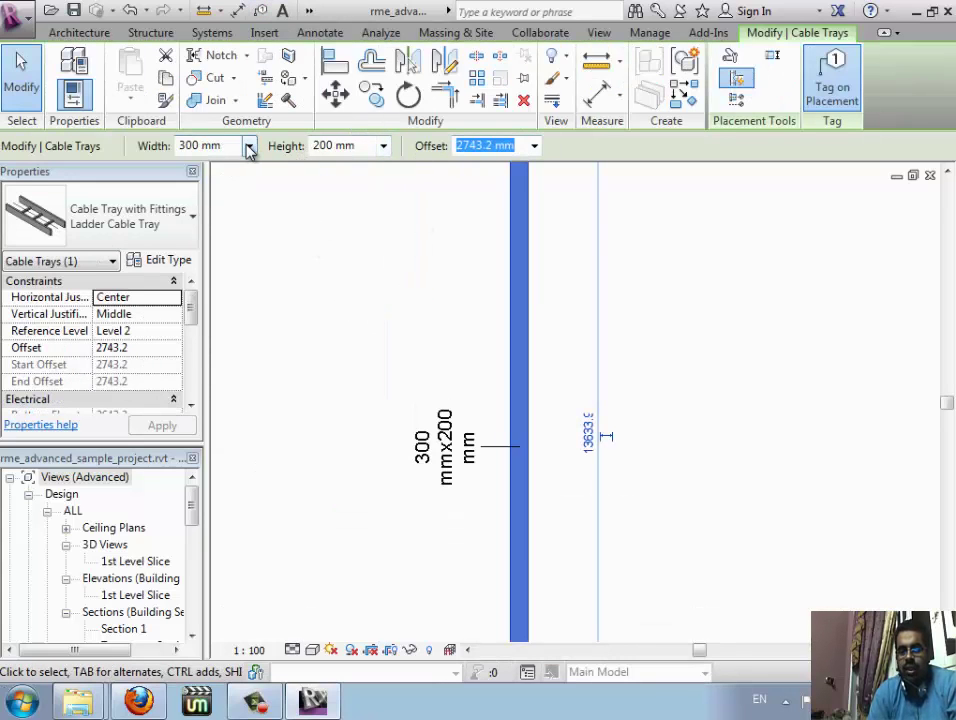
# Step: Set the vertical tray's width to 100 mm and check its tag now reads 100 mmx200 mm
pyautogui.click(249, 147)
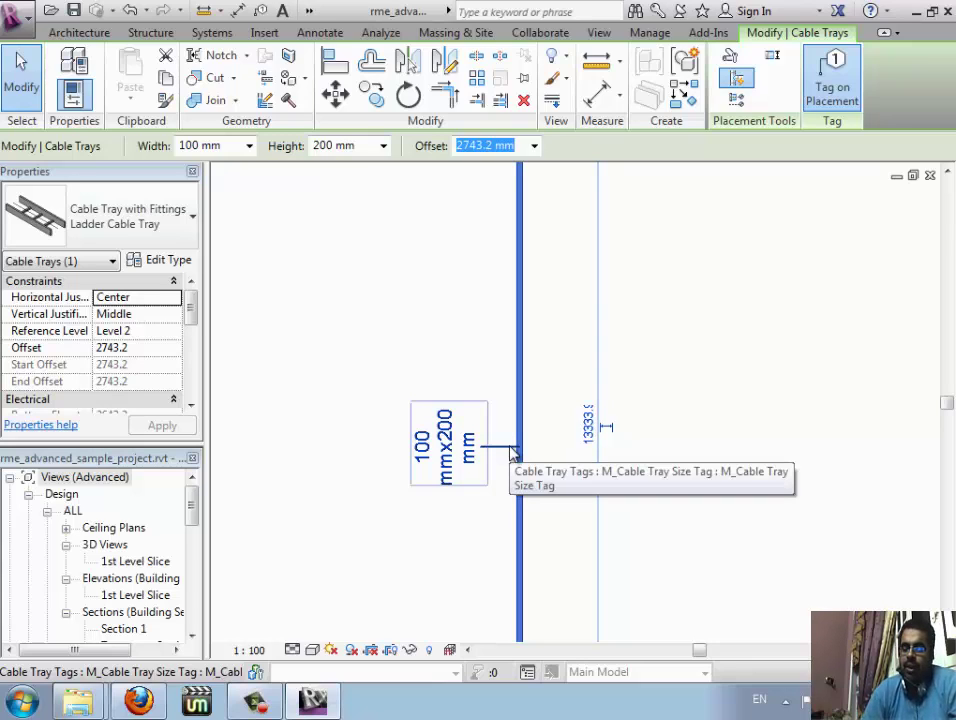
pyautogui.click(338, 433)
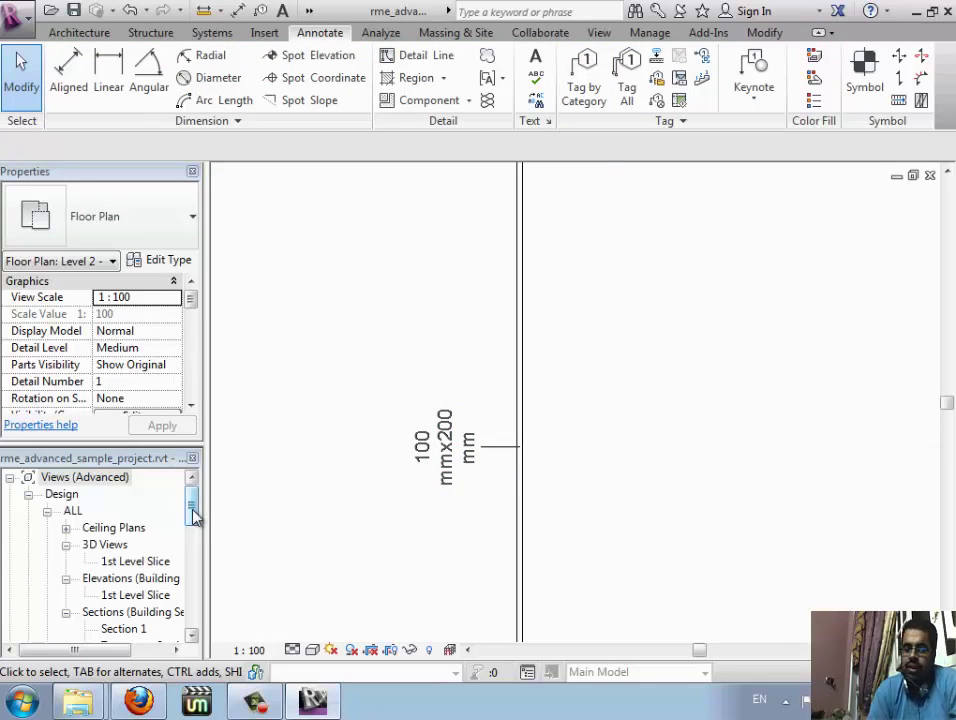
pyautogui.moveTo(194, 515); pyautogui.dragTo(190, 617)
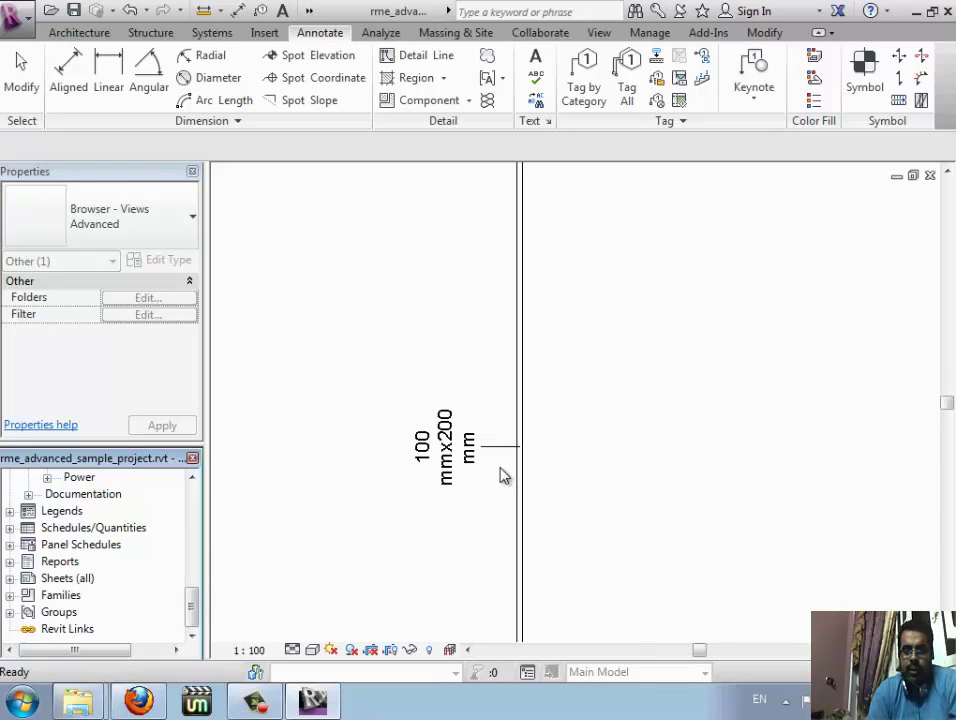
pyautogui.click(458, 482)
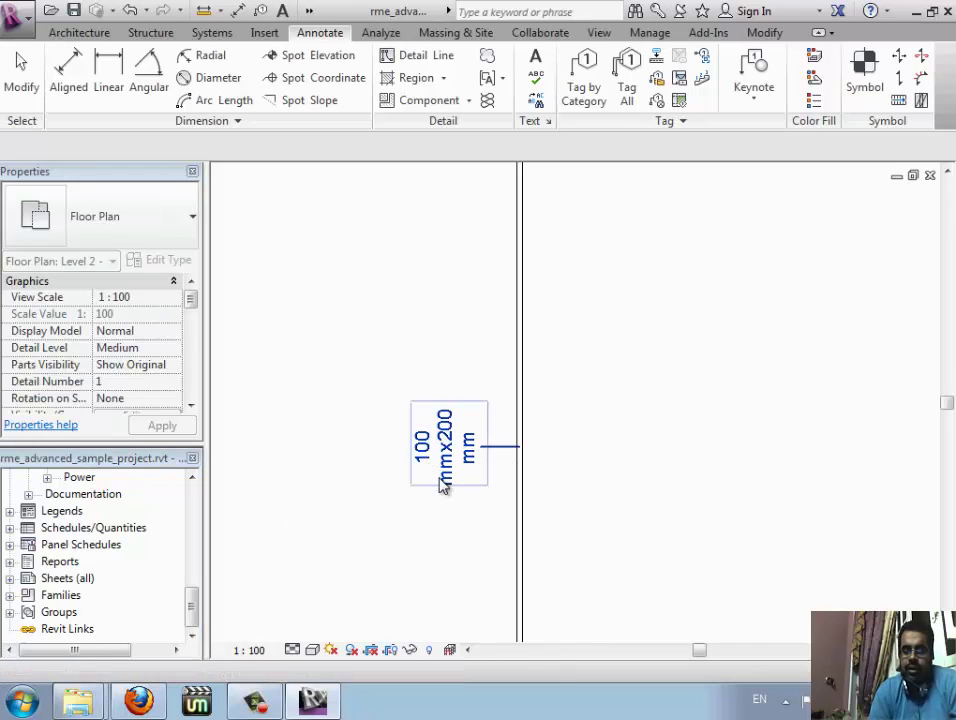
pyautogui.click(585, 408)
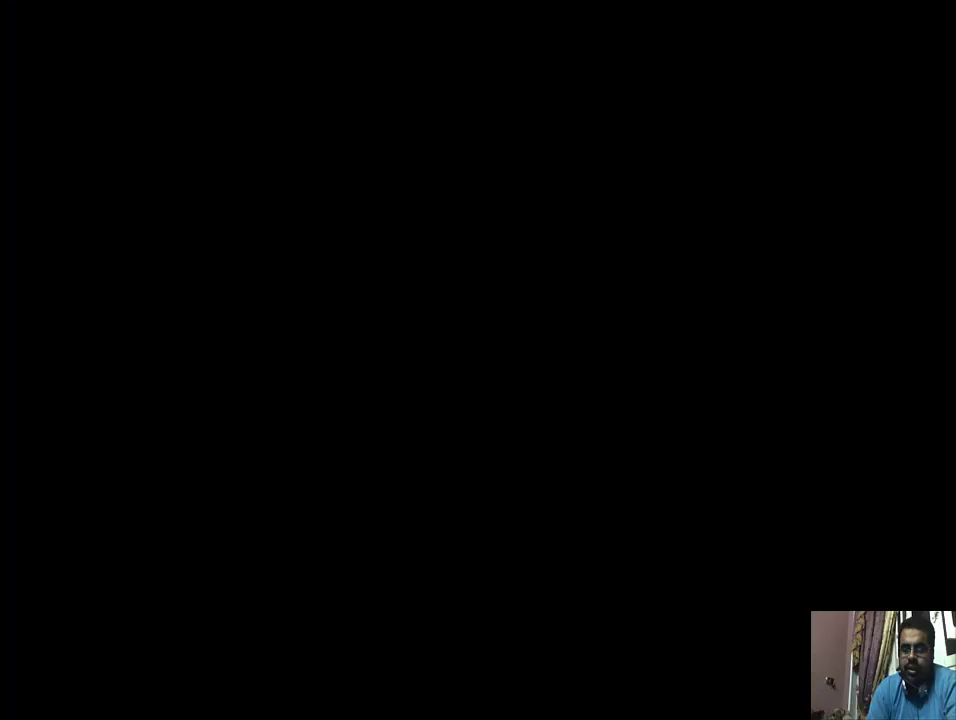